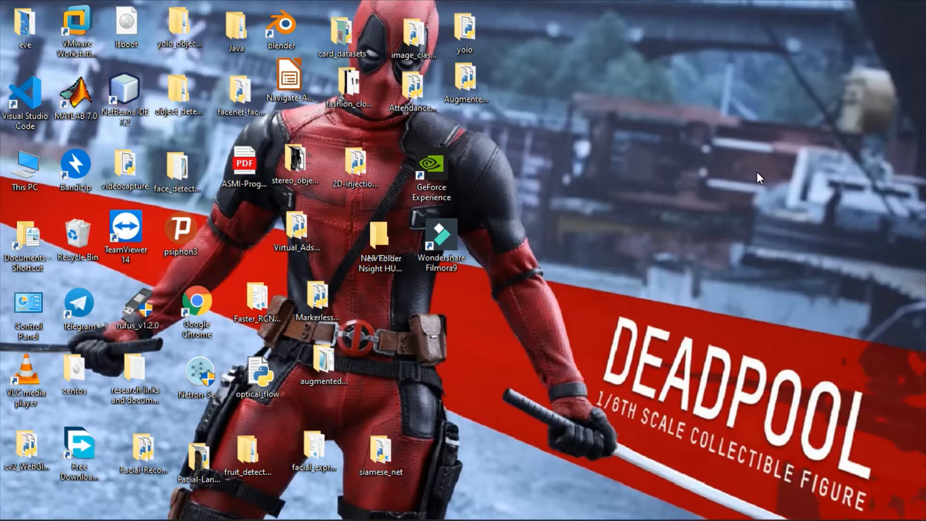
pyautogui.rightClick(648, 23)
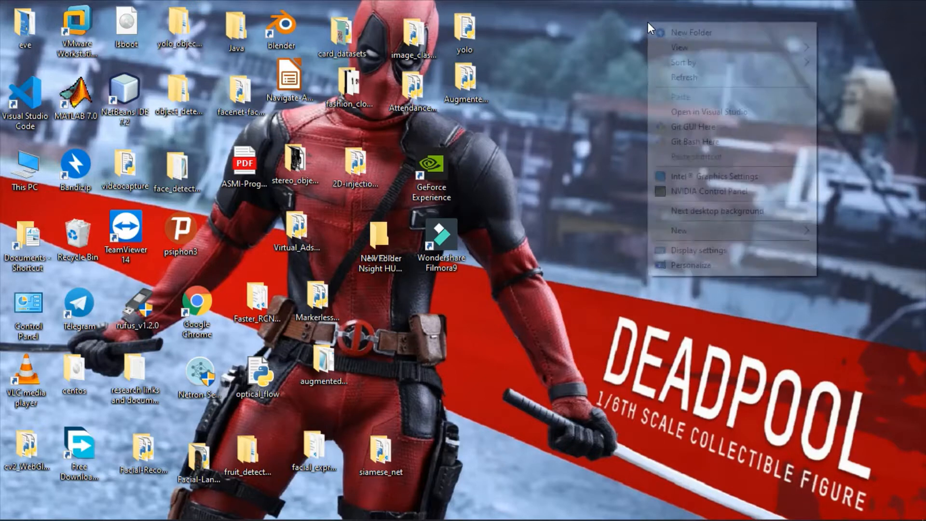
pyautogui.click(687, 79)
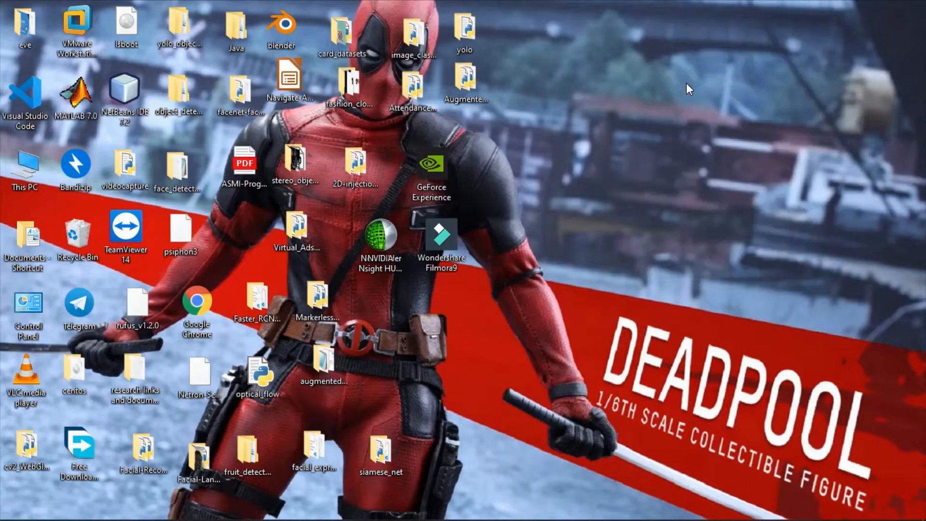
pyautogui.rightClick(687, 83)
pyautogui.click(707, 138)
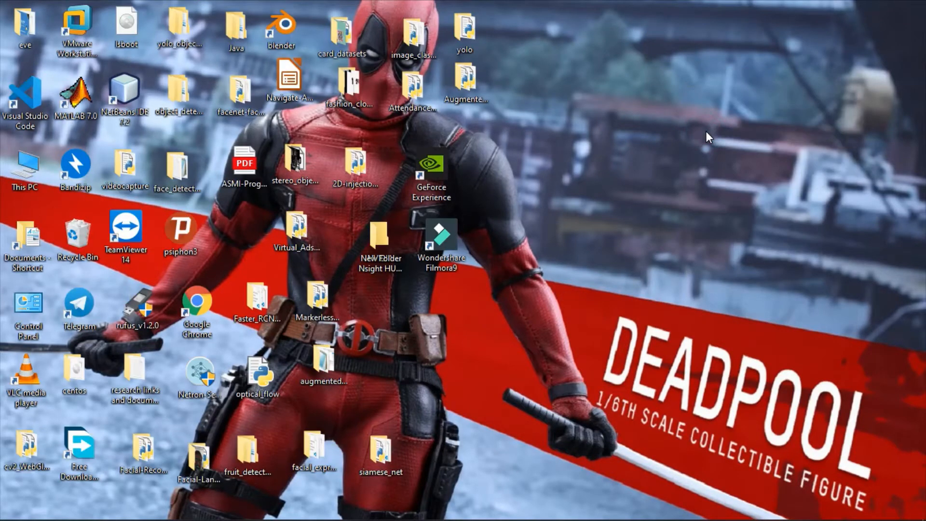
pyautogui.rightClick(706, 131)
pyautogui.click(728, 187)
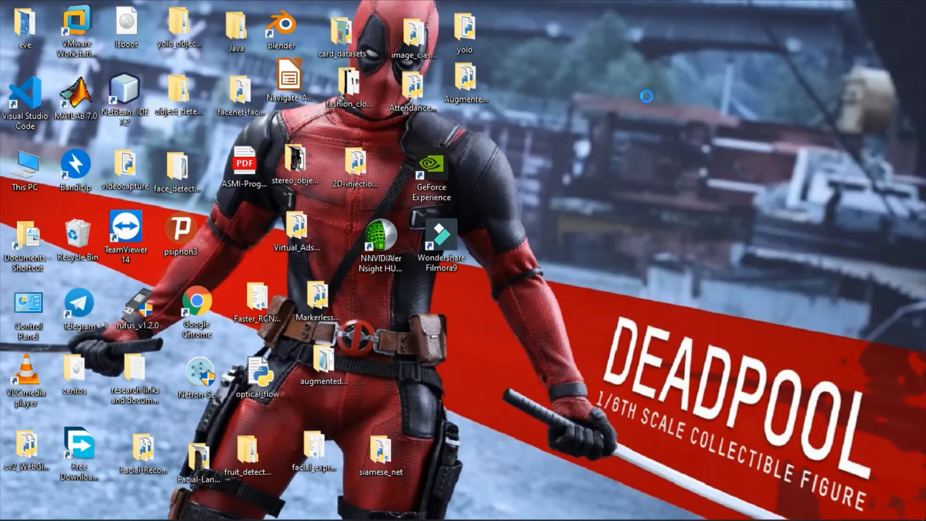
pyautogui.rightClick(647, 96)
pyautogui.click(670, 153)
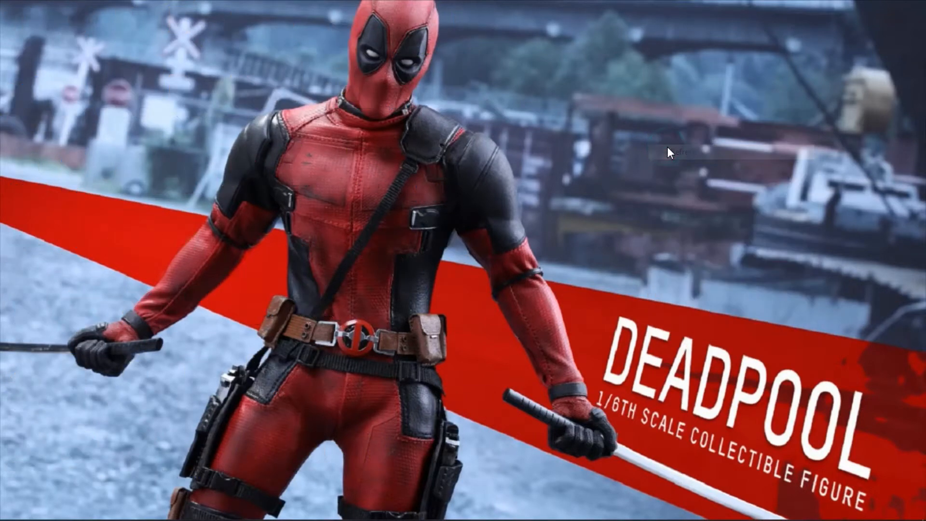
pyautogui.rightClick(683, 69)
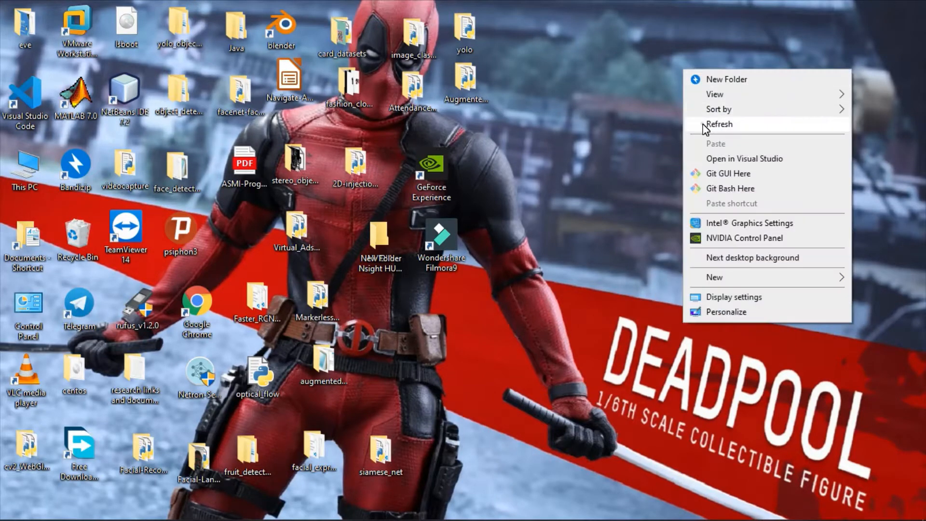
pyautogui.click(703, 124)
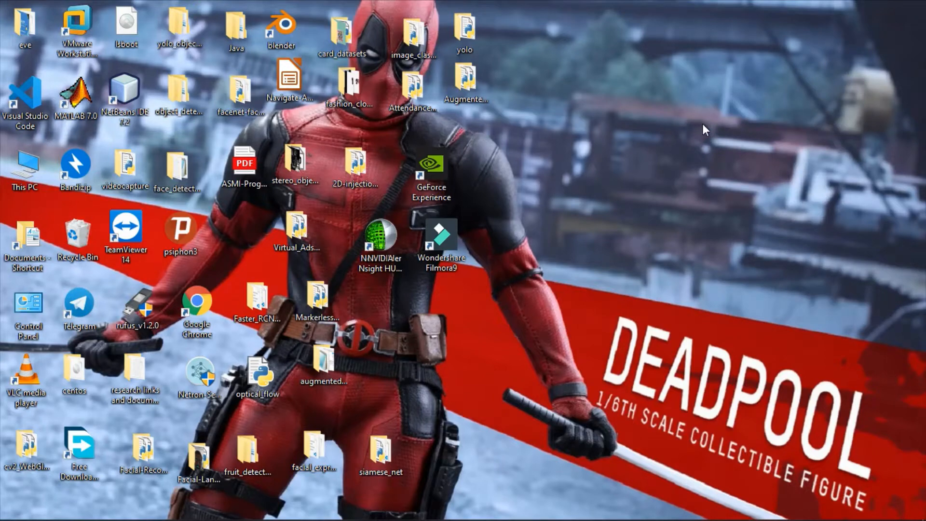
pyautogui.rightClick(702, 123)
pyautogui.click(722, 175)
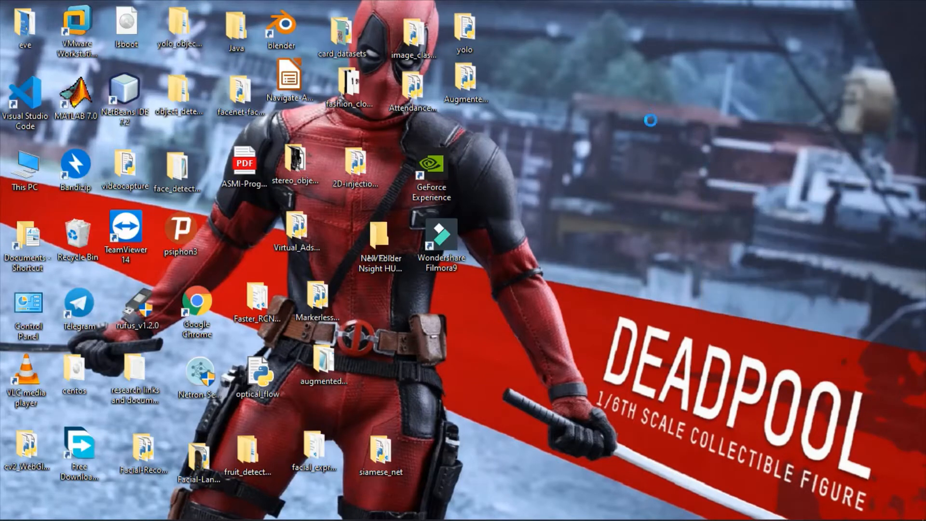
pyautogui.rightClick(637, 86)
pyautogui.click(658, 139)
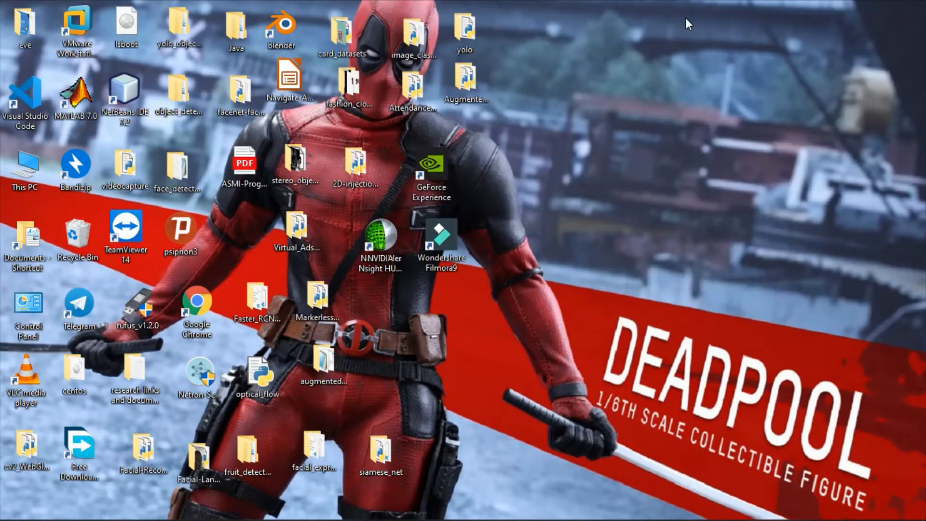
pyautogui.rightClick(685, 18)
pyautogui.click(703, 68)
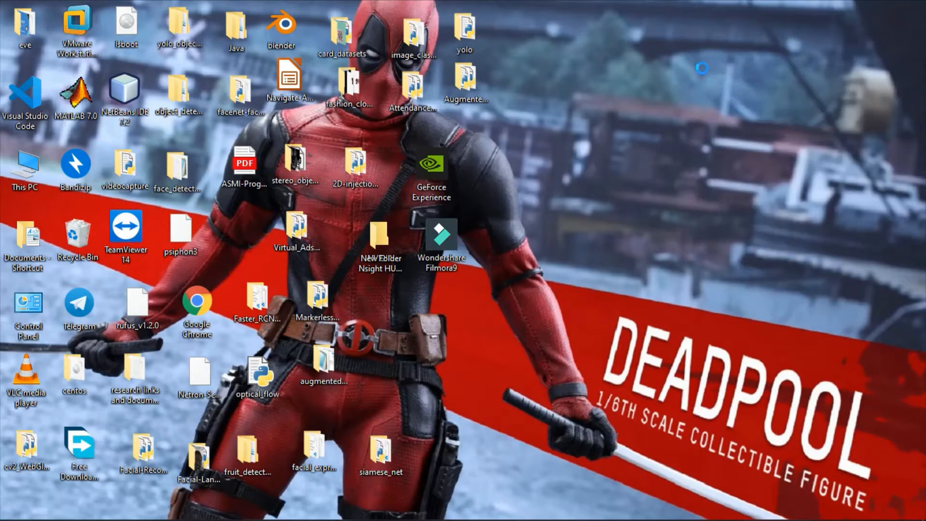
# Step: Open the NVIDIA Control Panel from the desktop
pyautogui.rightClick(703, 69)
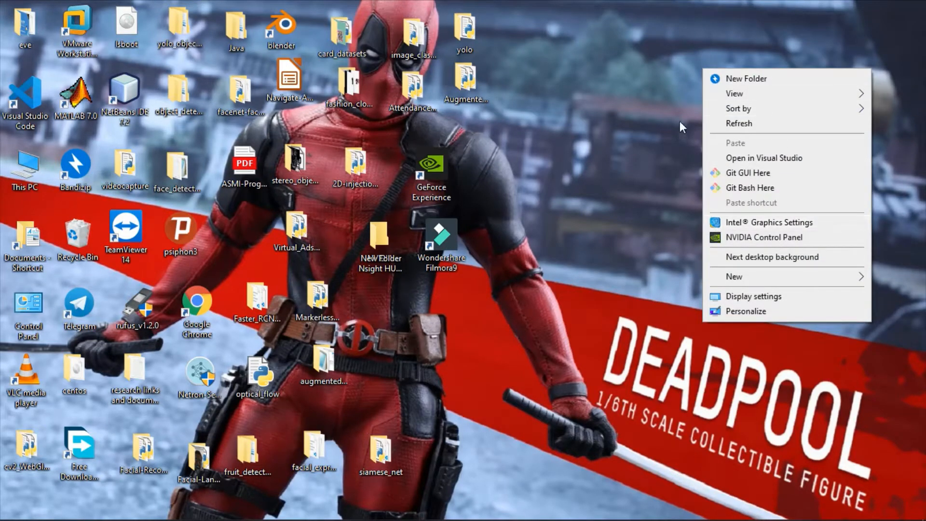
pyautogui.click(779, 239)
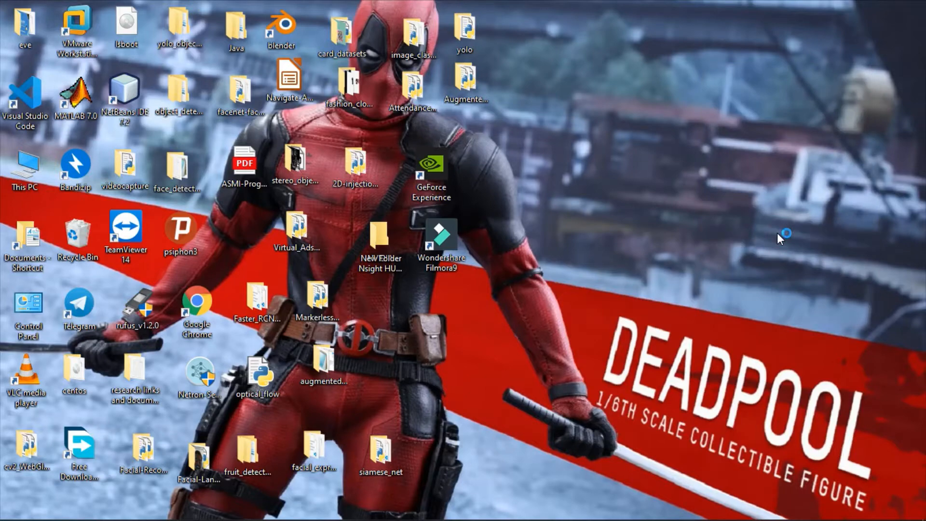
pyautogui.rightClick(834, 270)
pyautogui.click(834, 291)
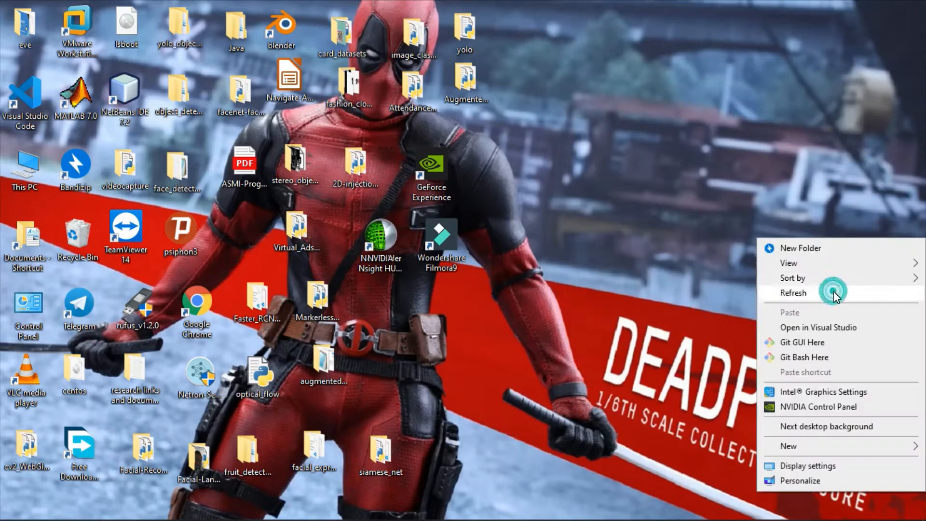
pyautogui.rightClick(825, 155)
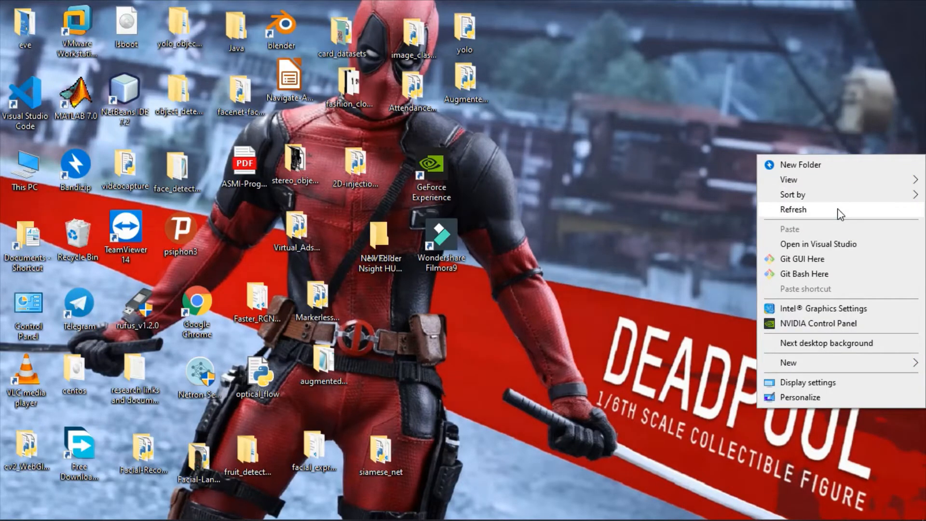
pyautogui.click(838, 208)
pyautogui.rightClick(838, 208)
pyautogui.click(835, 263)
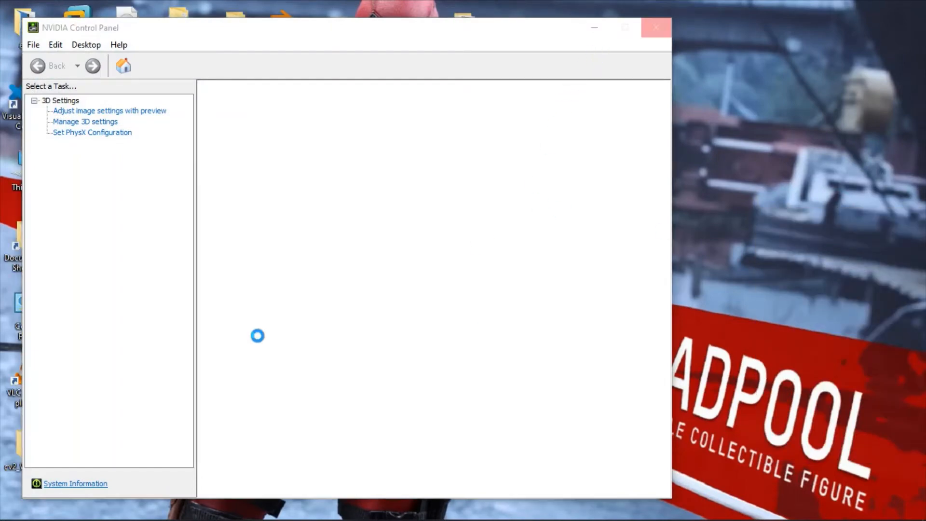
# Step: Check the NVCUDA.DLL driver entry among the components in the NVIDIA System Information, and close the NVIDIA Control Panel
pyautogui.click(55, 485)
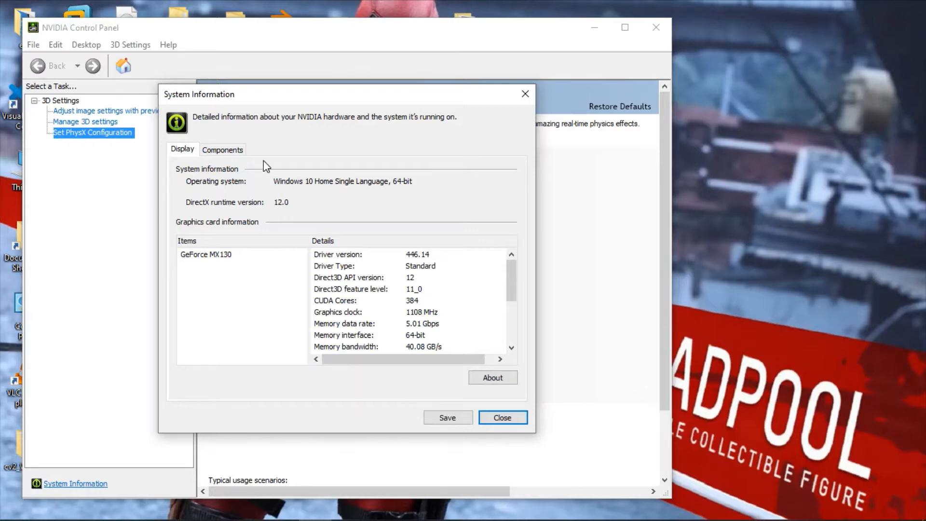
pyautogui.click(219, 150)
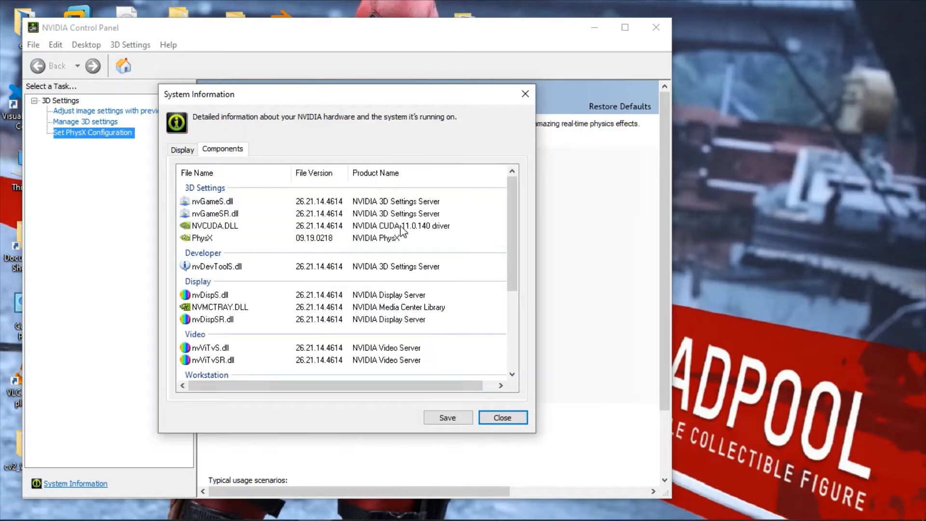
pyautogui.click(400, 225)
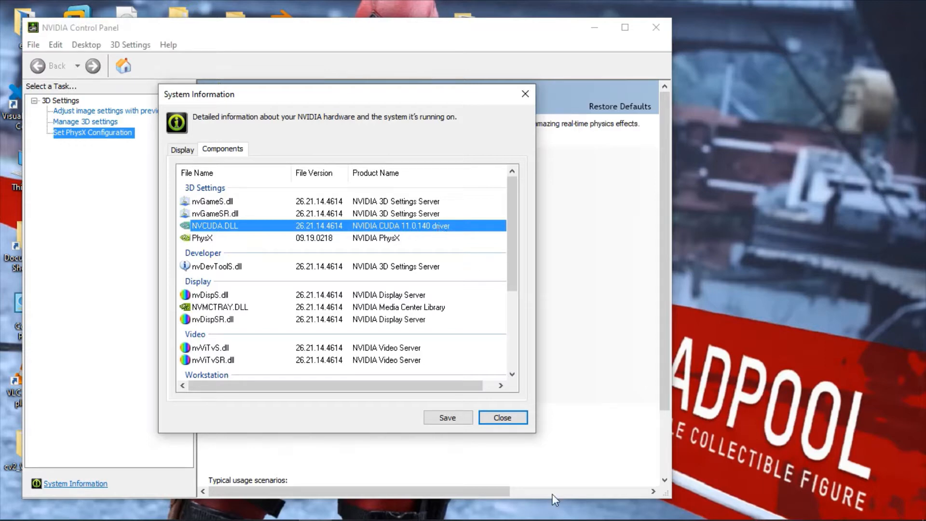
pyautogui.click(504, 418)
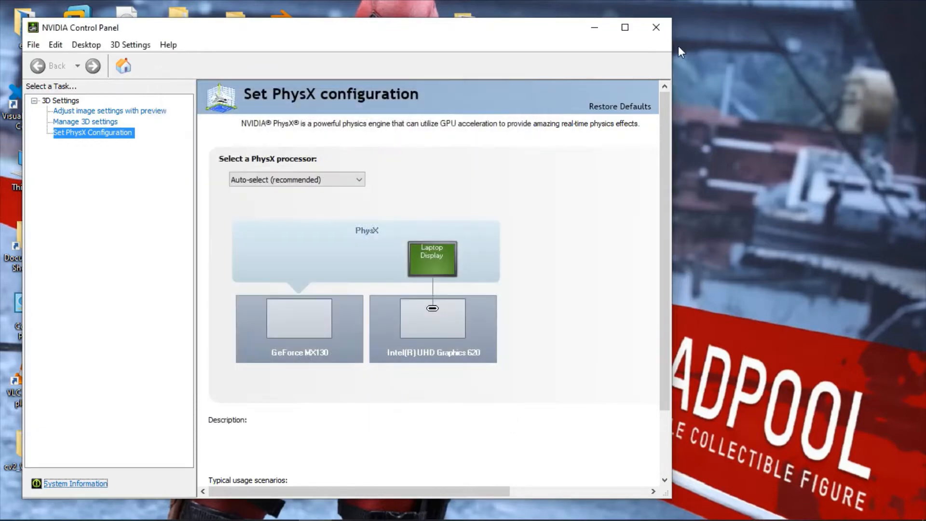
pyautogui.click(656, 29)
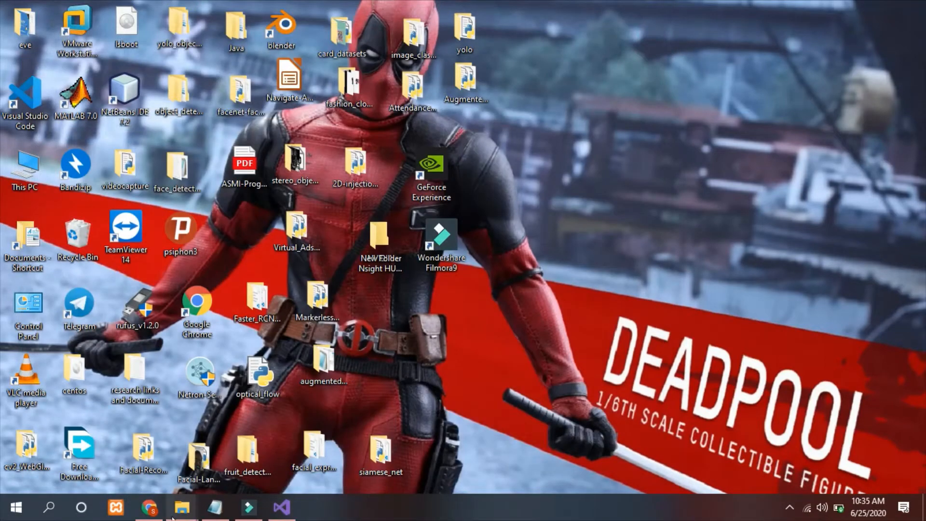
# Step: Switch to Chrome and find the tested GPU build configurations table on TensorFlow's "Build from source on Windows" page
pyautogui.click(150, 508)
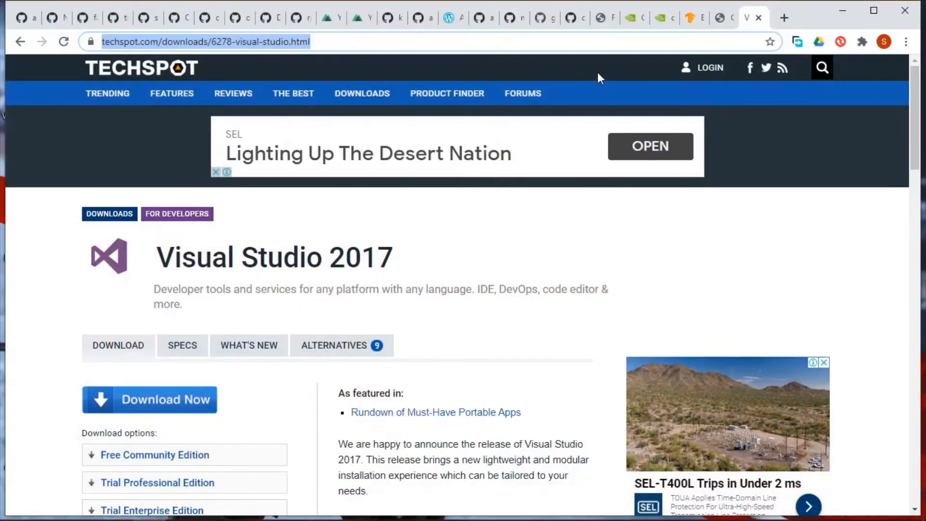
pyautogui.click(689, 23)
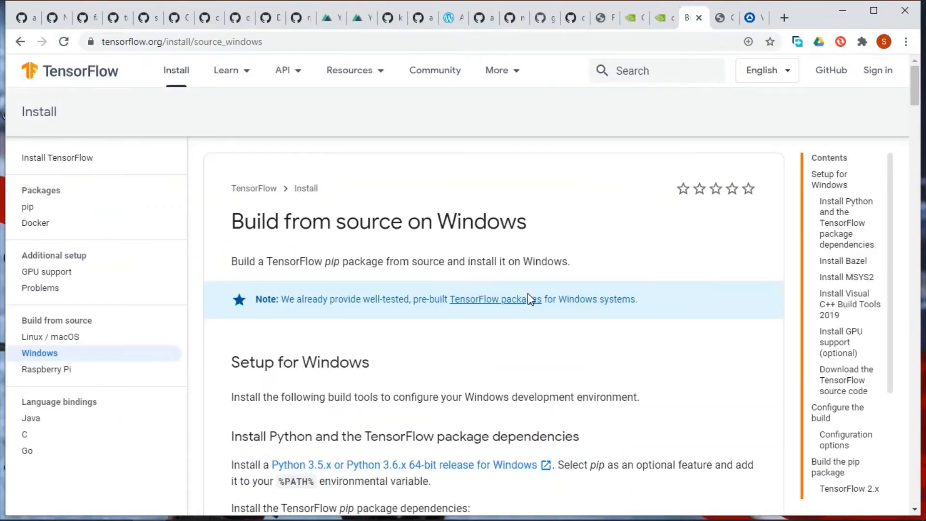
pyautogui.scroll(-10, 530, 299)
pyautogui.scroll(-20, 528, 294)
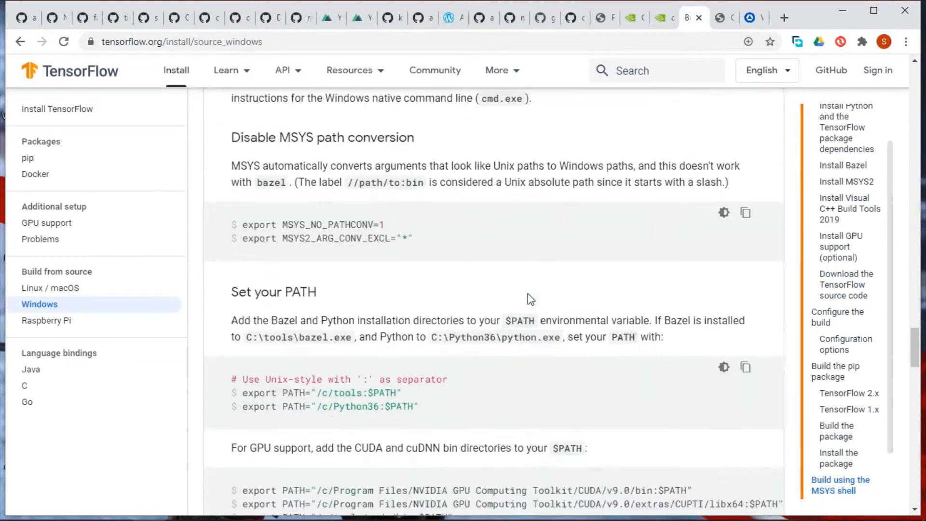
pyautogui.scroll(10, 528, 294)
pyautogui.scroll(-5, 528, 294)
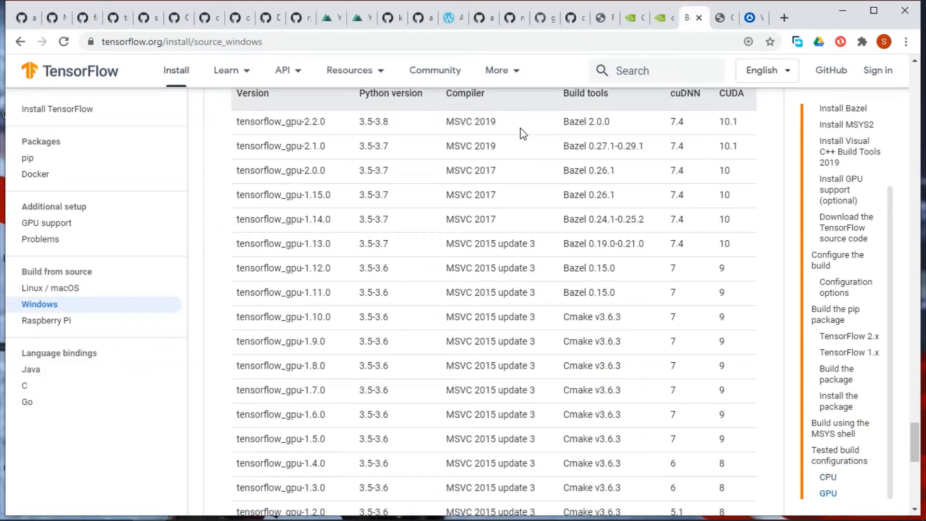
pyautogui.scroll(1, 671, 129)
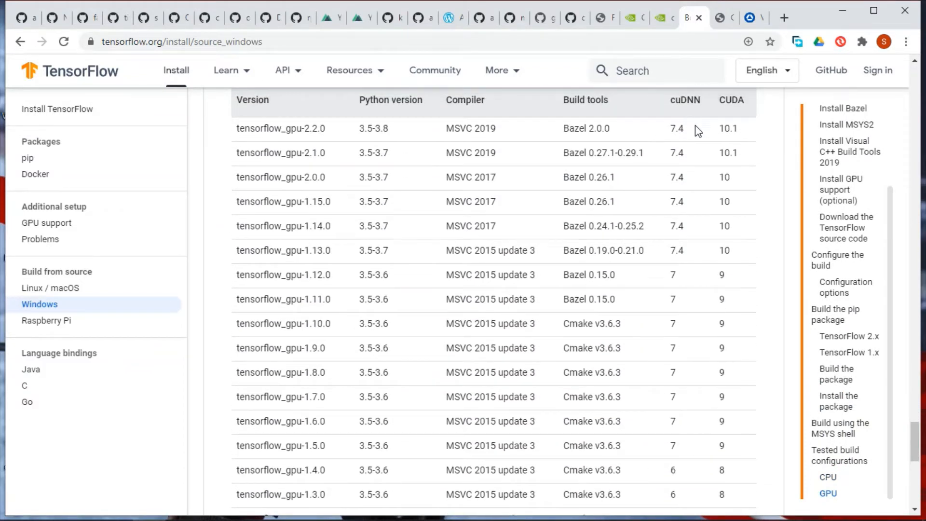
# Step: Compare the cuDNN and CUDA versions listed for tensorflow_gpu-2.2.0 and tensorflow_gpu-2.0.0, and minimize the browser
pyautogui.moveTo(690, 132); pyautogui.dragTo(660, 134)
pyautogui.moveTo(745, 135); pyautogui.dragTo(721, 135)
pyautogui.moveTo(233, 178); pyautogui.dragTo(338, 181)
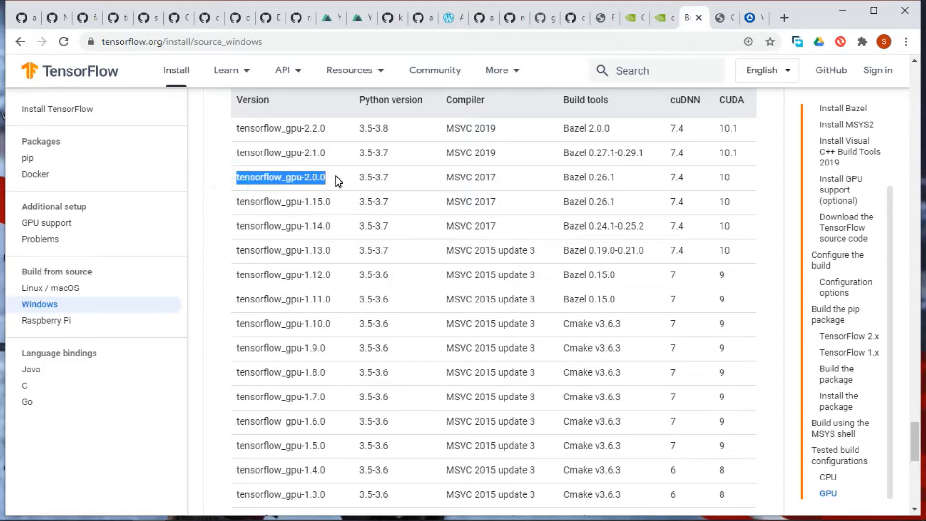
pyautogui.moveTo(668, 178); pyautogui.dragTo(695, 180)
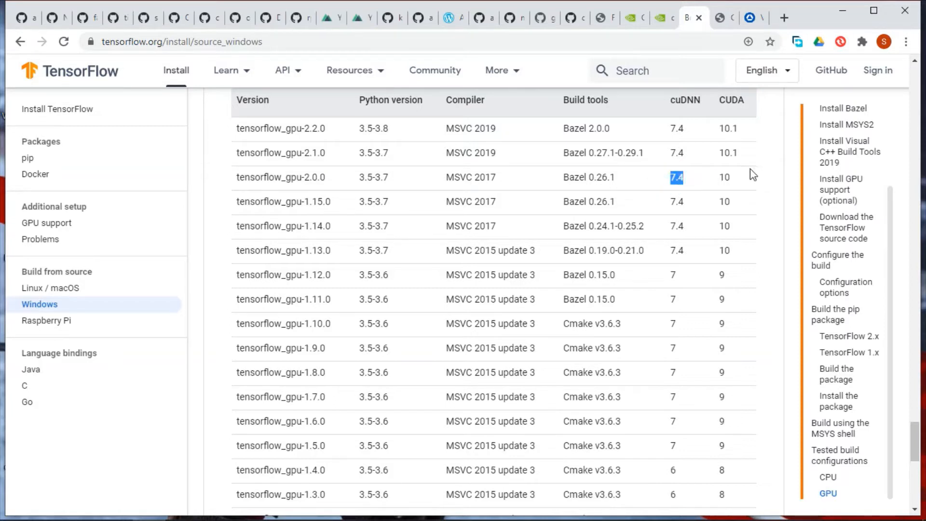
pyautogui.moveTo(744, 180); pyautogui.dragTo(718, 181)
pyautogui.click(833, 9)
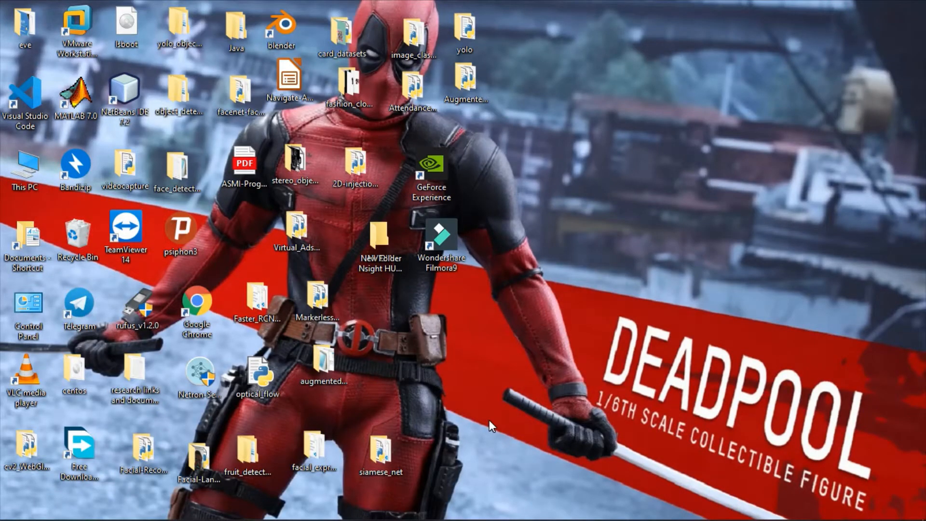
# Step: Switch to the "cuda installation guide" in Notepad, maximize it, highlight the Visual Studio 2017 download link, and minimize the guide
pyautogui.moveTo(226, 512)
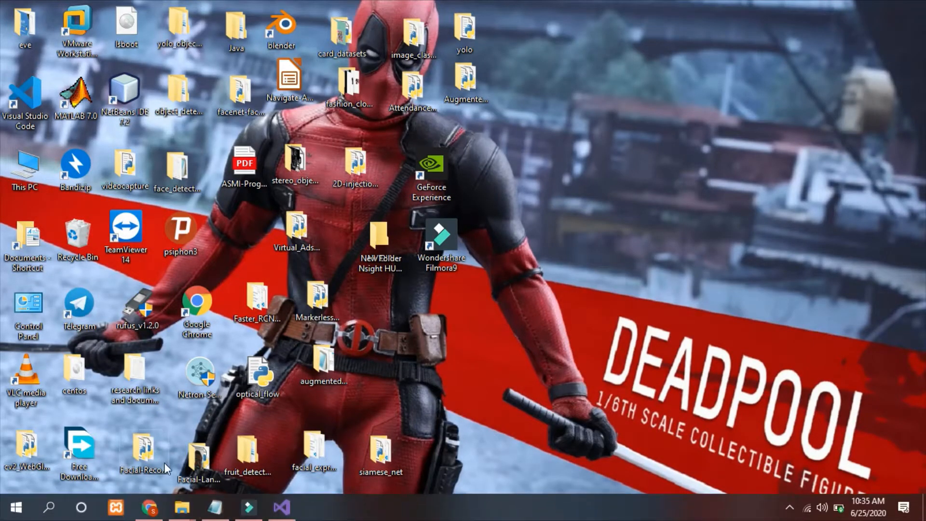
pyautogui.click(225, 511)
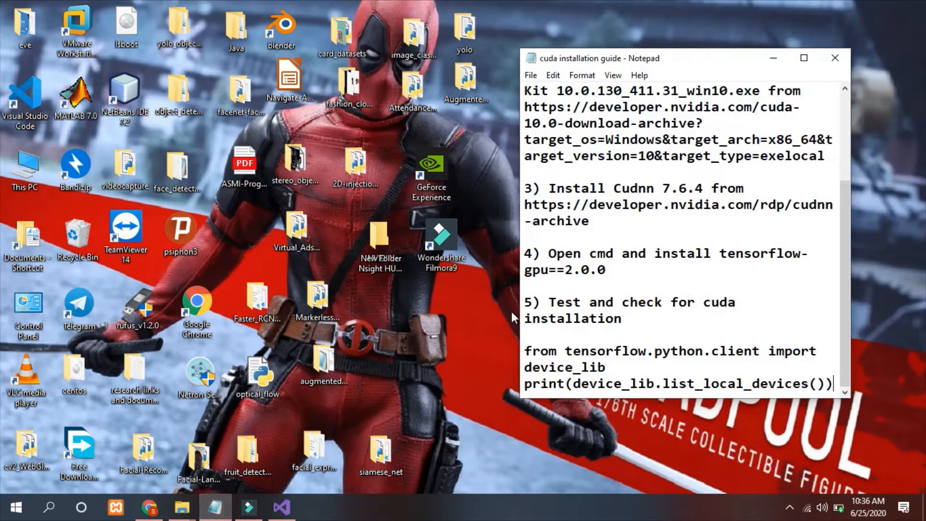
pyautogui.click(804, 58)
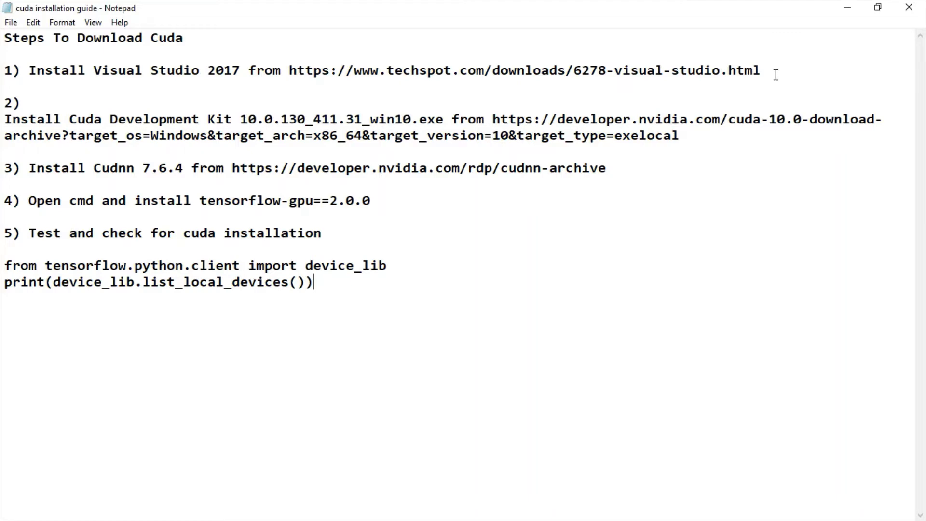
pyautogui.moveTo(770, 72); pyautogui.dragTo(365, 63)
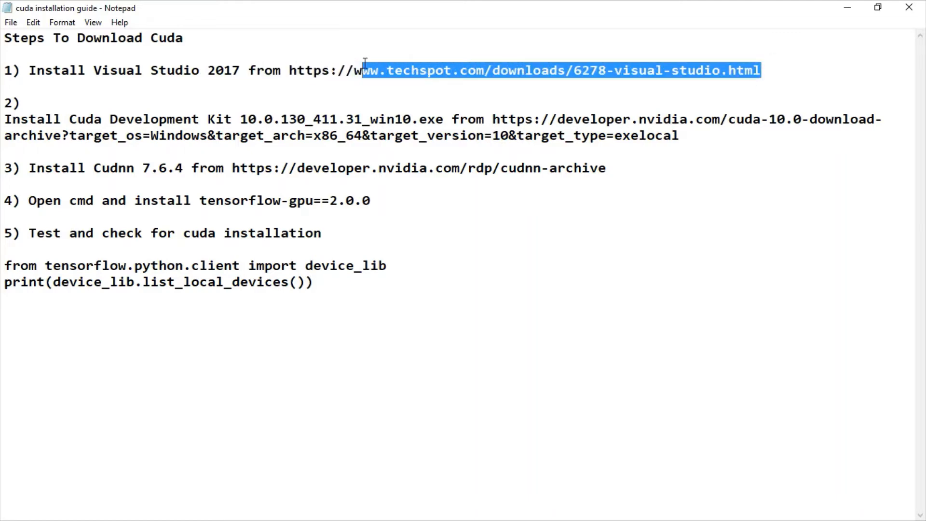
pyautogui.click(838, 10)
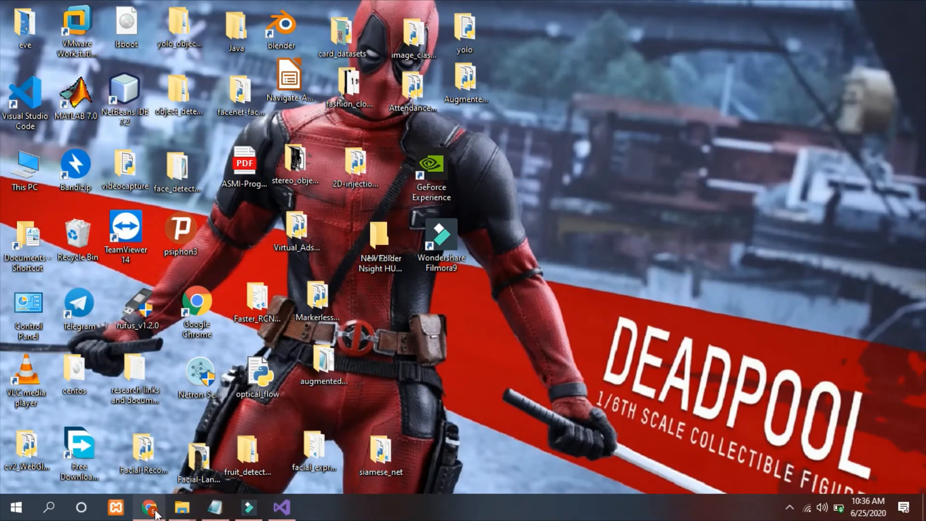
# Step: Switch to Chrome and show the already open TechSpot download page for Visual Studio 2017
pyautogui.click(152, 507)
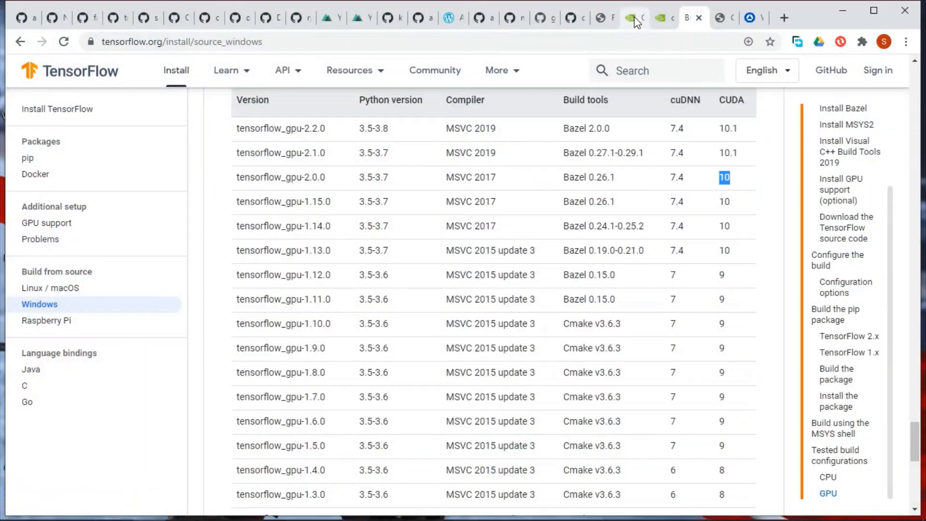
pyautogui.click(754, 18)
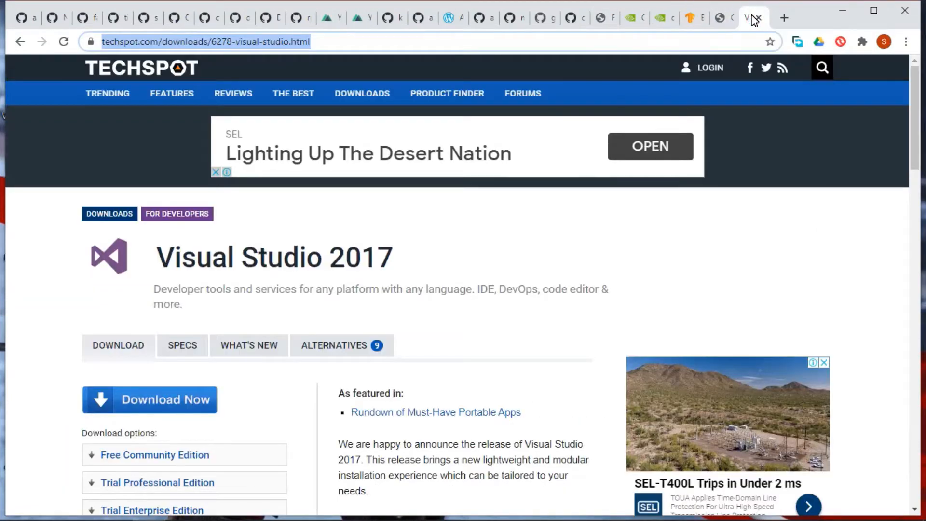
# Step: Request the Free Community Edition download of Visual Studio 2017 on TechSpot, using the manual link for a download that does not begin
pyautogui.scroll(-2, 273, 346)
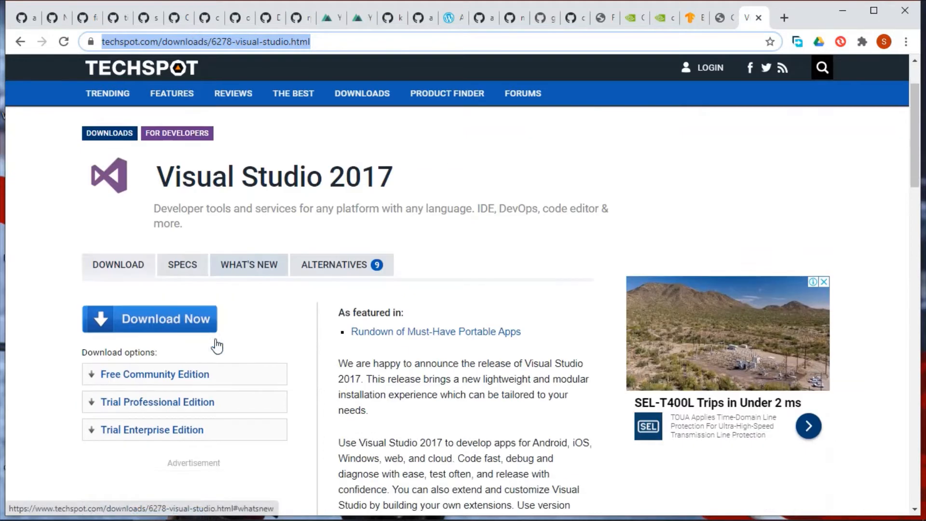
pyautogui.click(175, 313)
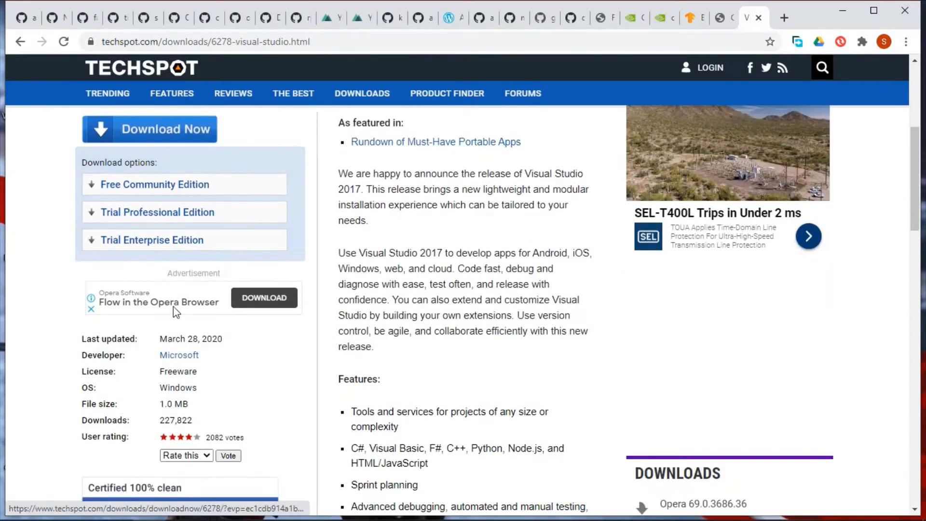
pyautogui.click(401, 41)
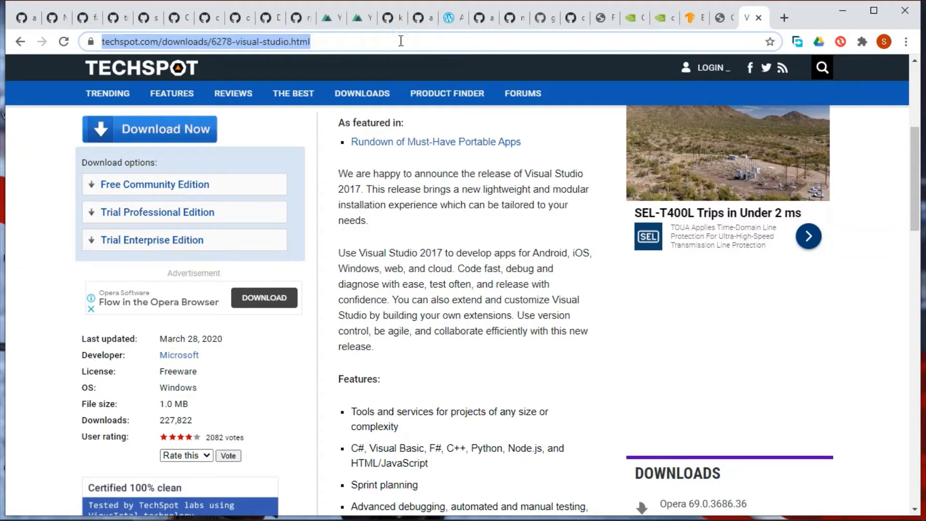
pyautogui.click(138, 192)
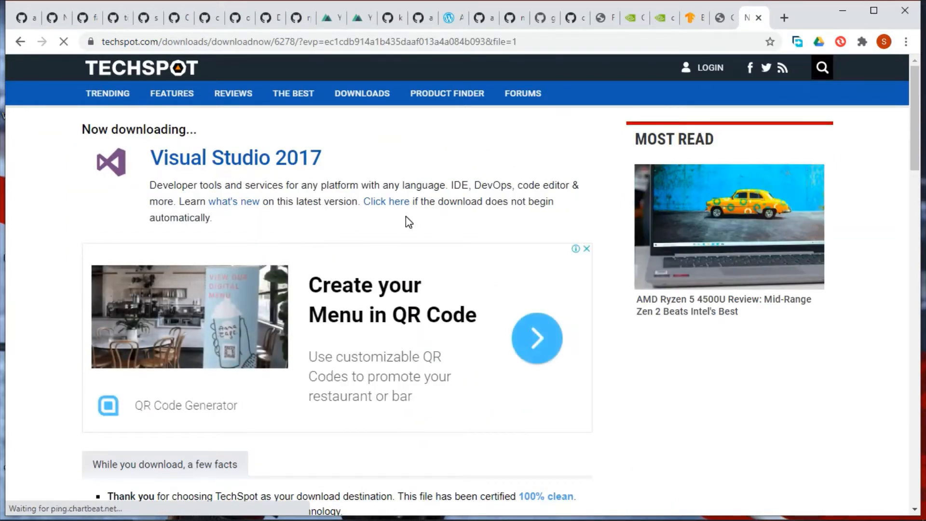
pyautogui.scroll(-2, 406, 216)
pyautogui.scroll(2, 406, 216)
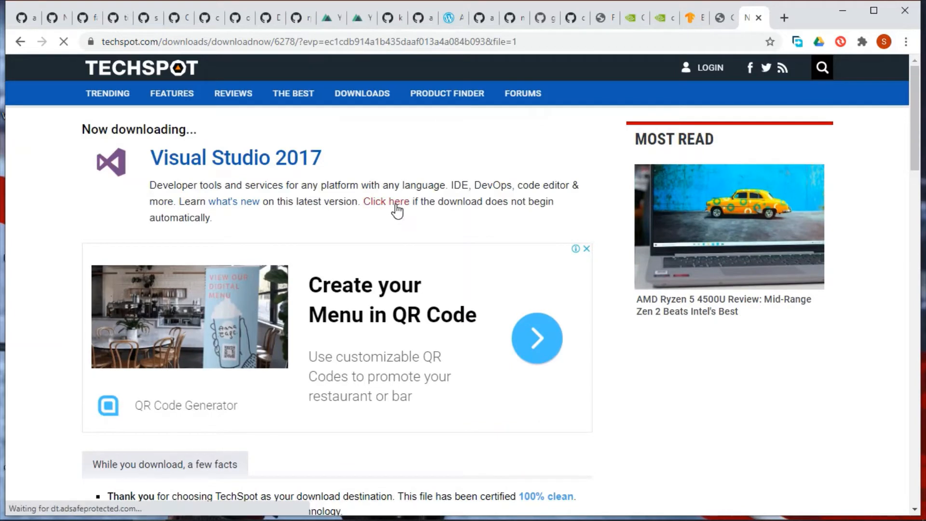
pyautogui.click(397, 202)
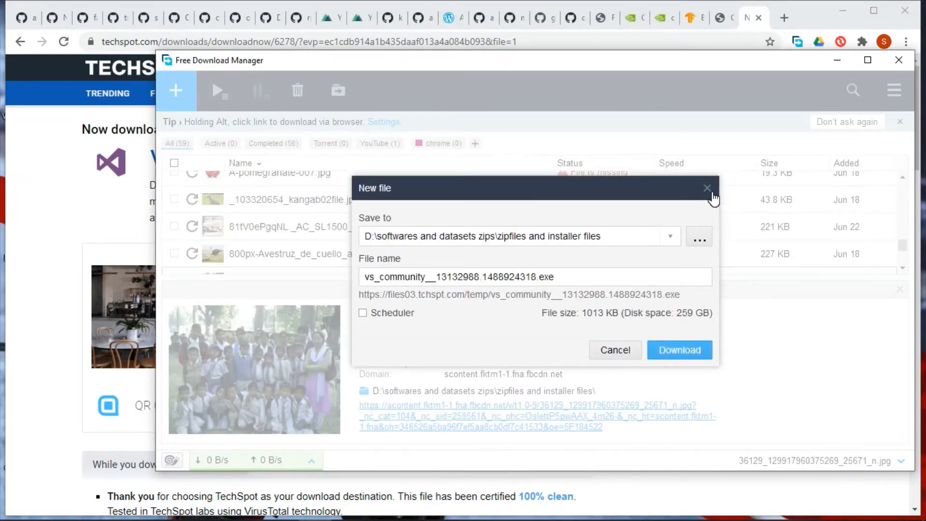
# Step: Cancel the vs_community installer download, close Free Download Manager, minimize Chrome and dismiss the Save As dialog
pyautogui.click(712, 193)
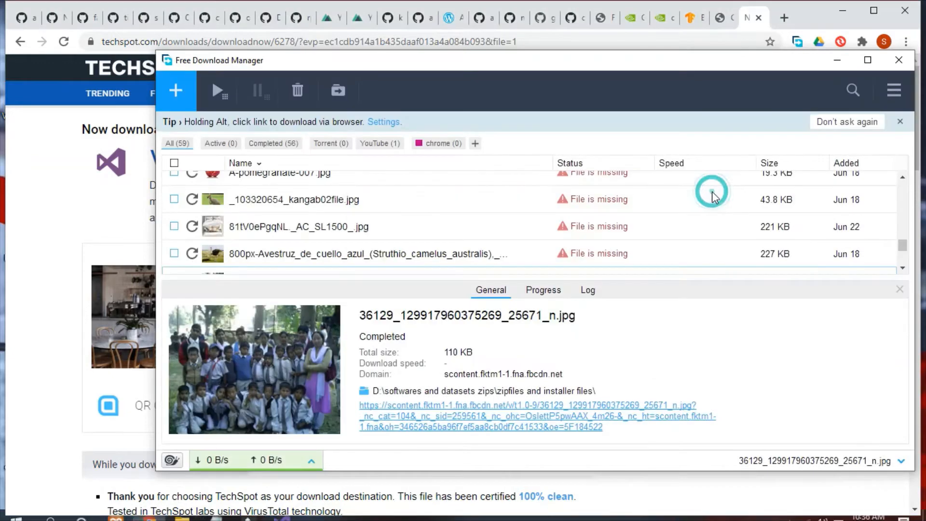
pyautogui.click(912, 62)
pyautogui.click(853, 14)
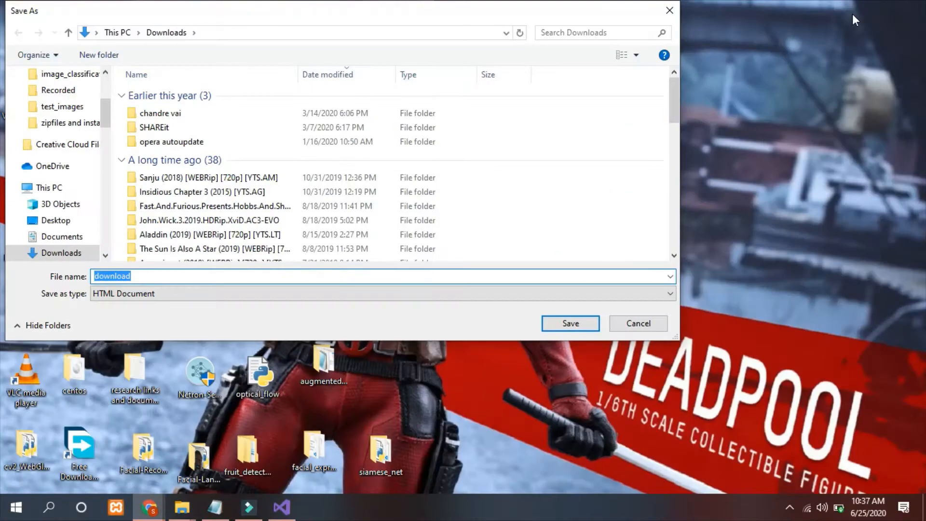
pyautogui.click(668, 22)
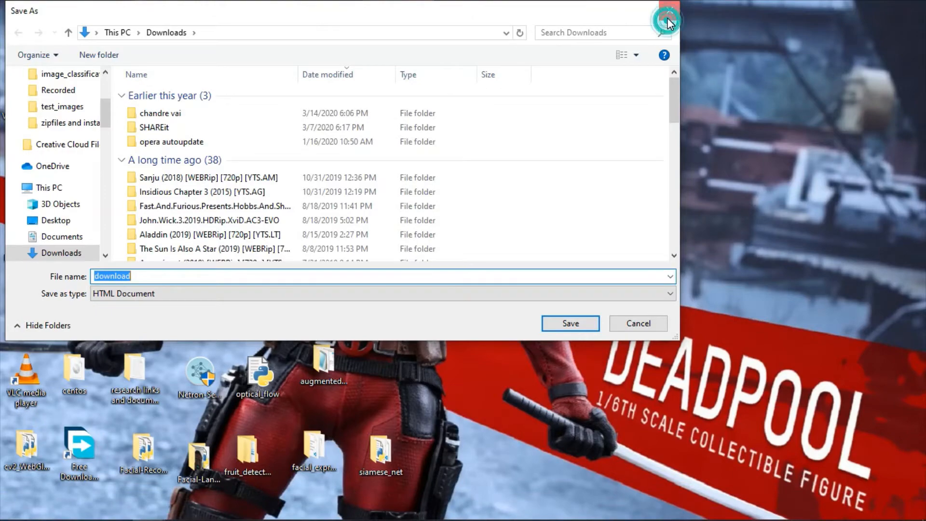
# Step: Show the vs_community installer in the "zipfiles and installer files" folder in File Explorer and minimize the folder
pyautogui.click(181, 511)
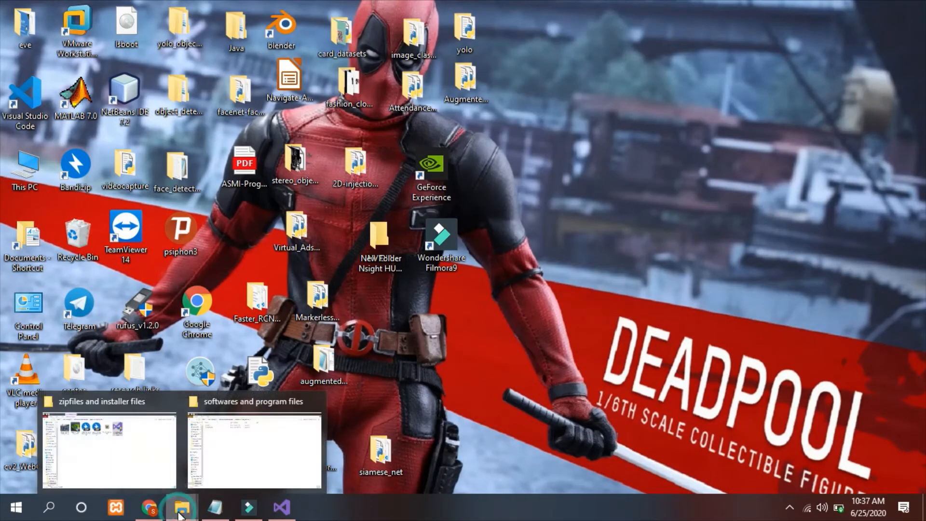
pyautogui.click(154, 460)
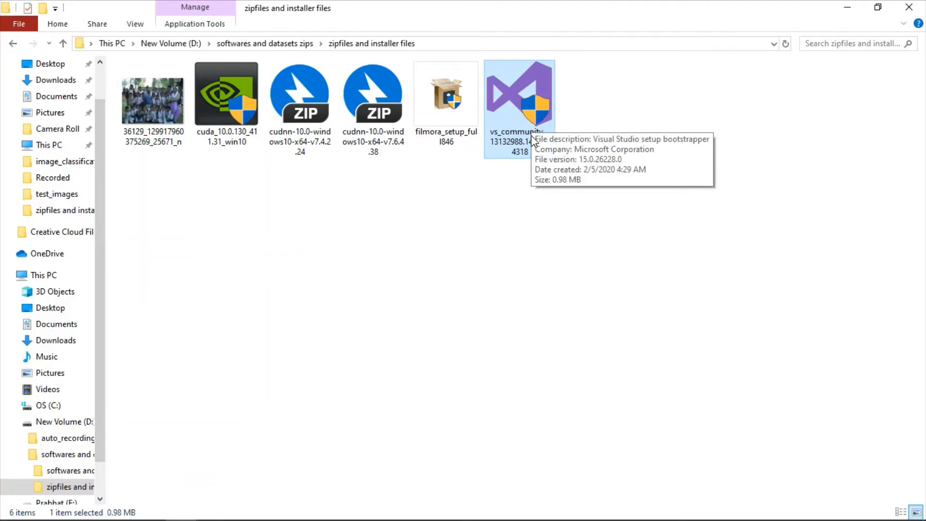
pyautogui.click(845, 17)
# Step: Switch to Visual Studio Installer, highlight the installed Visual Studio Community 2017 and open its workload modification
pyautogui.click(282, 508)
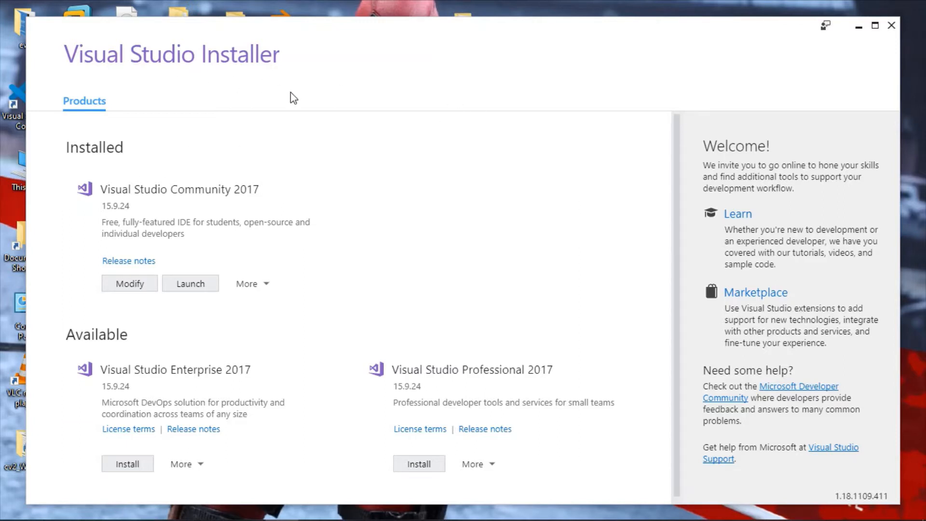
pyautogui.moveTo(259, 188); pyautogui.dragTo(162, 178)
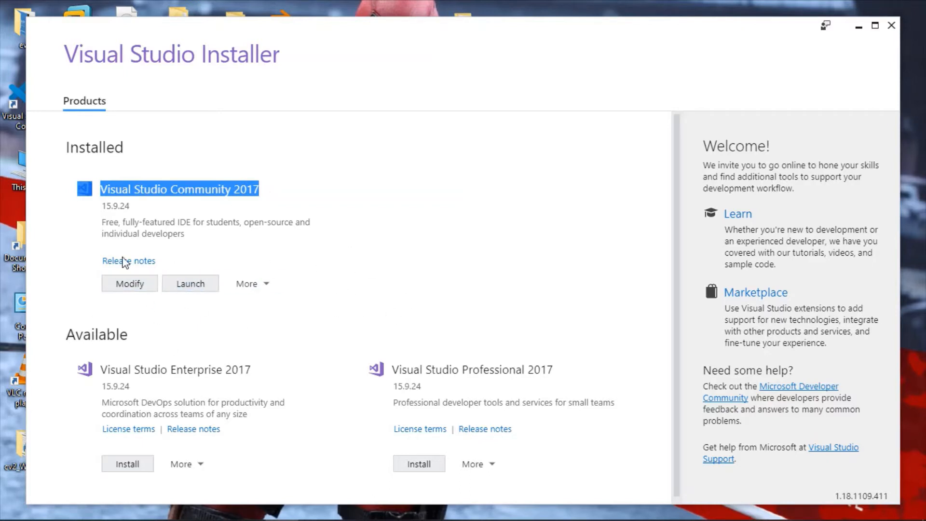
pyautogui.click(141, 286)
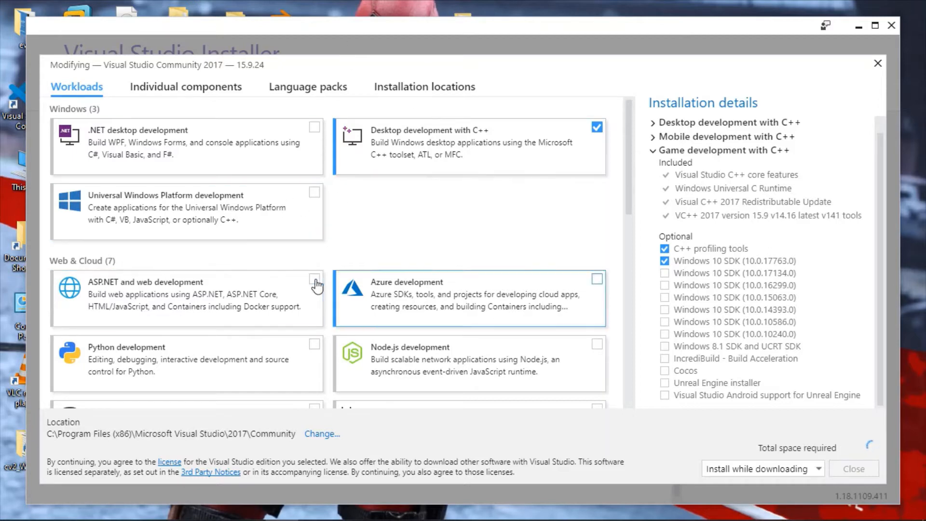
# Step: Deselect and reselect the Desktop, Mobile and Game development with C++ workloads in turn
pyautogui.click(549, 147)
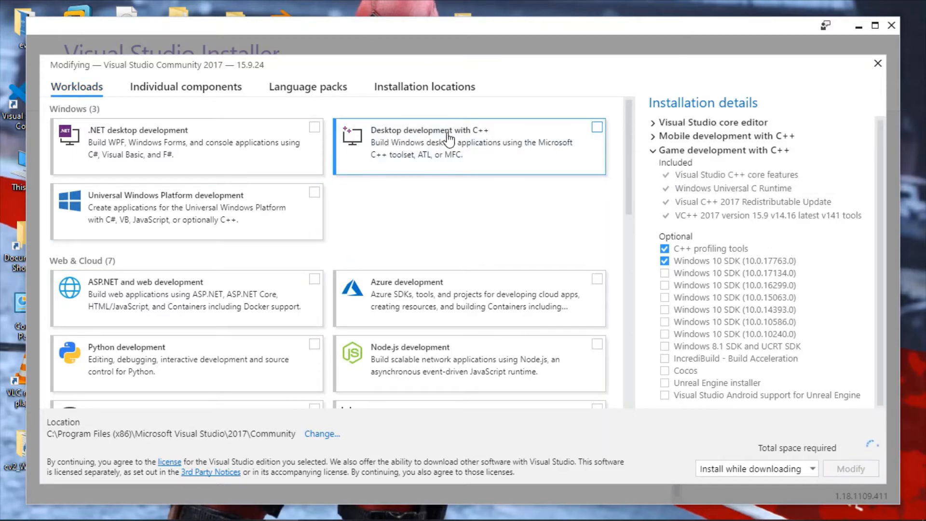
pyautogui.click(532, 143)
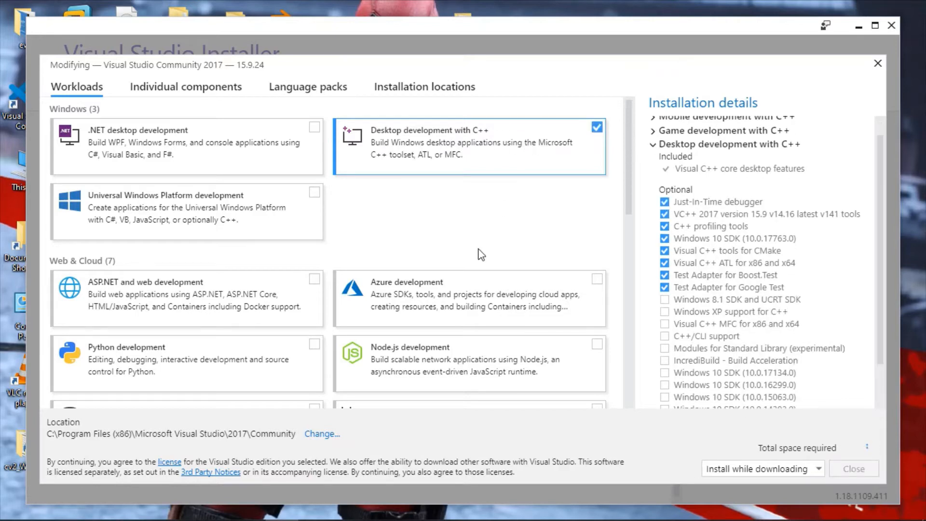
pyautogui.scroll(-15, 480, 256)
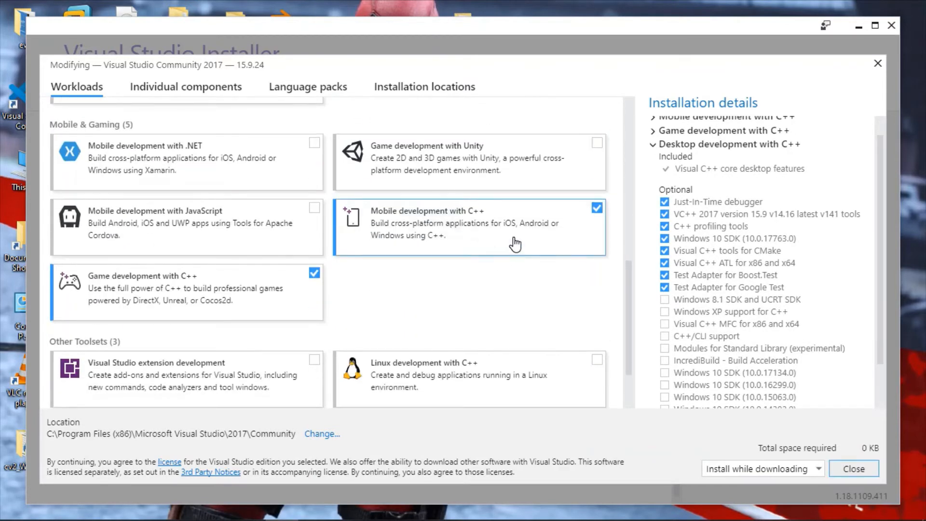
pyautogui.click(515, 245)
pyautogui.click(515, 244)
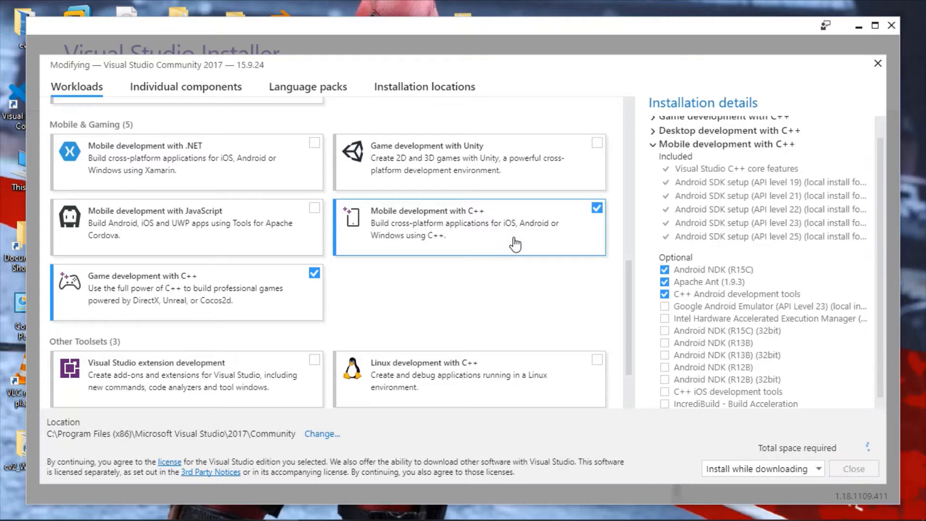
pyautogui.click(238, 301)
pyautogui.click(238, 302)
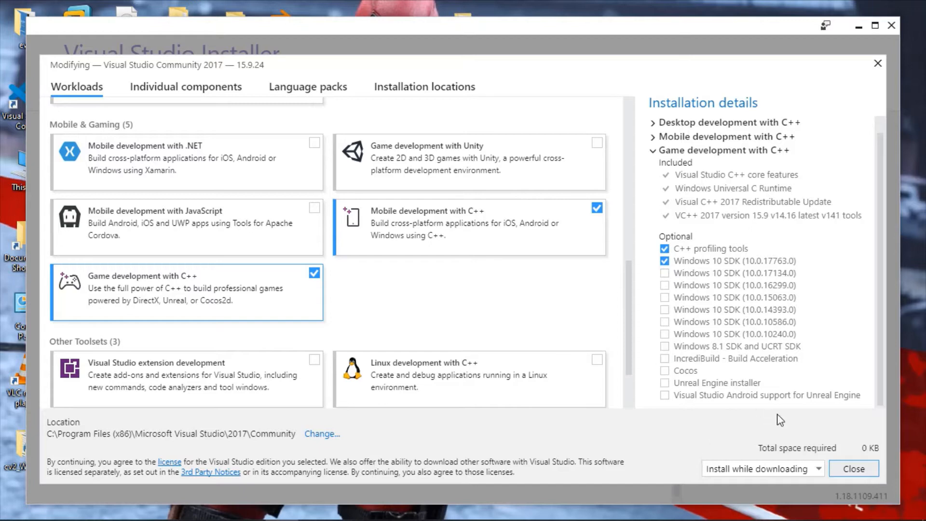
# Step: Check the total space required for the selected workloads, and close the modification dialog and Visual Studio Installer without applying changes
pyautogui.moveTo(859, 449); pyautogui.dragTo(891, 448)
pyautogui.click(886, 447)
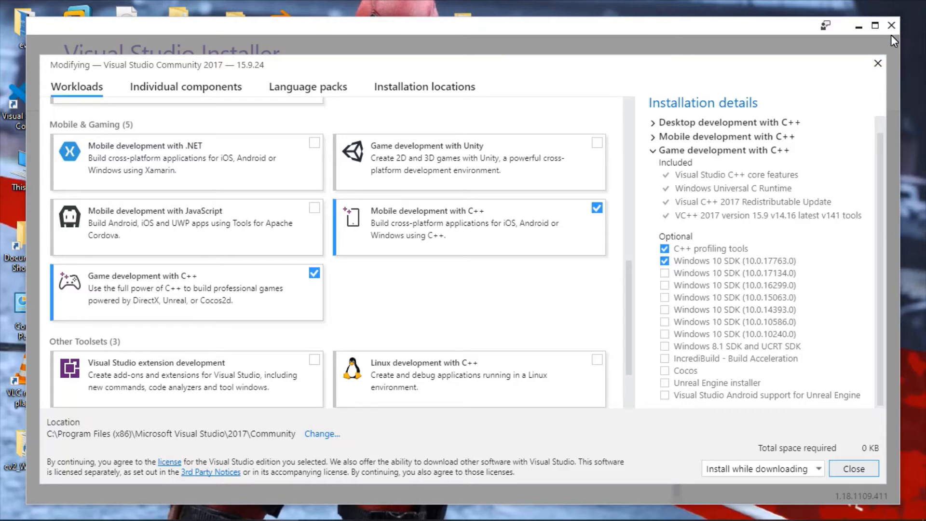
pyautogui.click(878, 66)
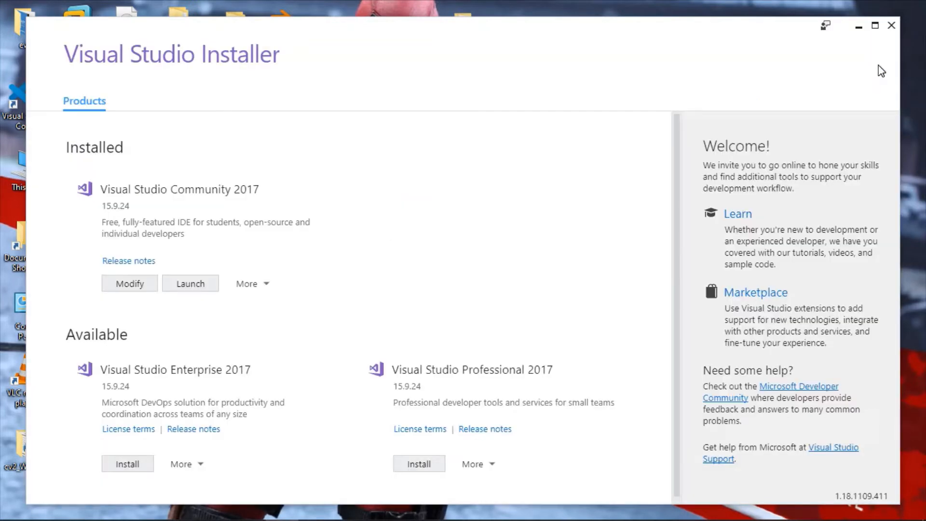
pyautogui.click(893, 26)
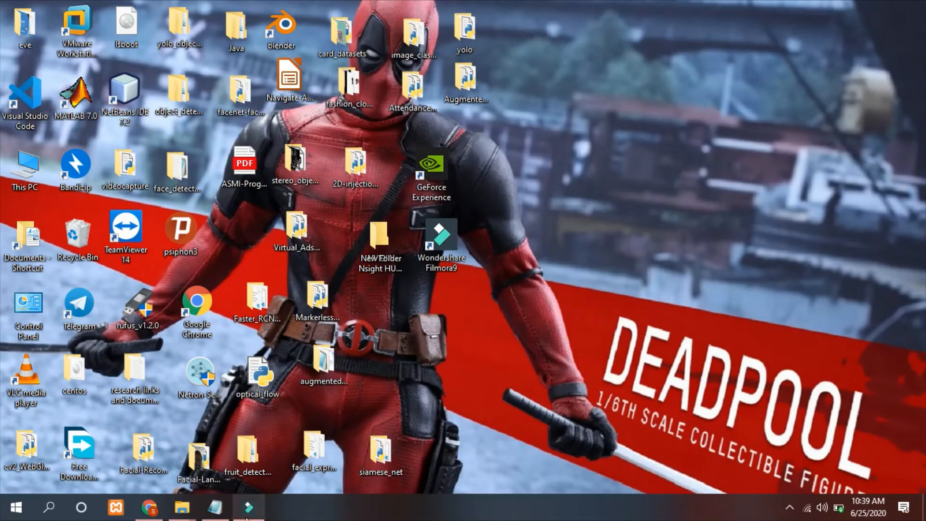
# Step: Switch to the "cuda installation guide" in Notepad, highlight step 2 on the CUDA Development Kit 10.0.130, and minimize the guide
pyautogui.click(214, 506)
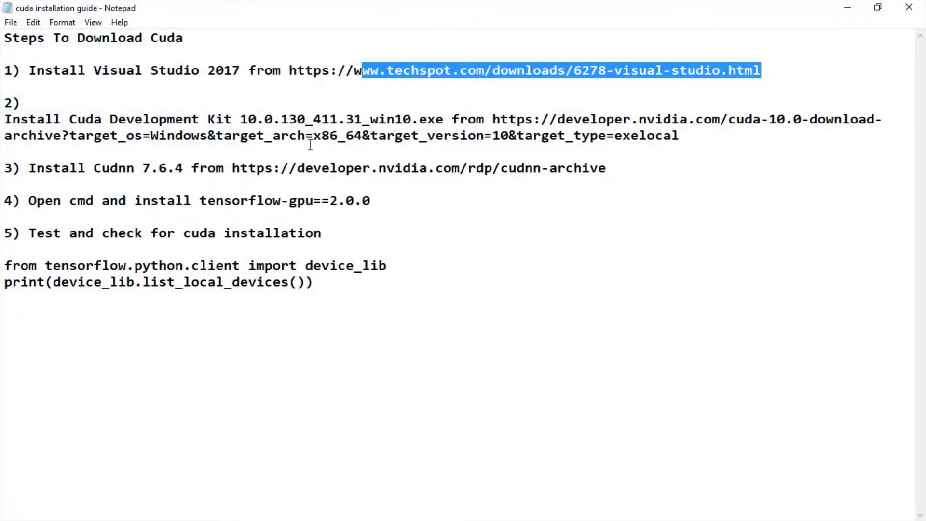
pyautogui.click(219, 103)
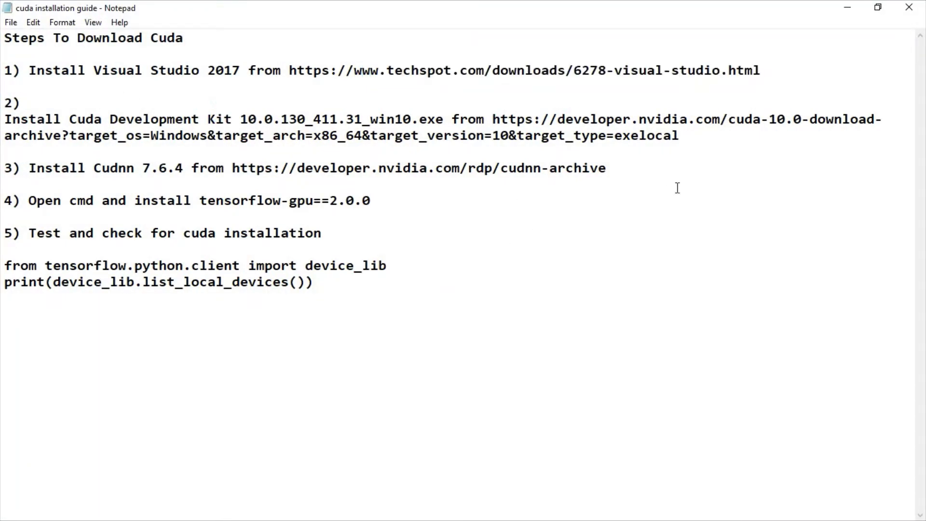
pyautogui.click(699, 139)
pyautogui.moveTo(242, 111); pyautogui.dragTo(162, 104)
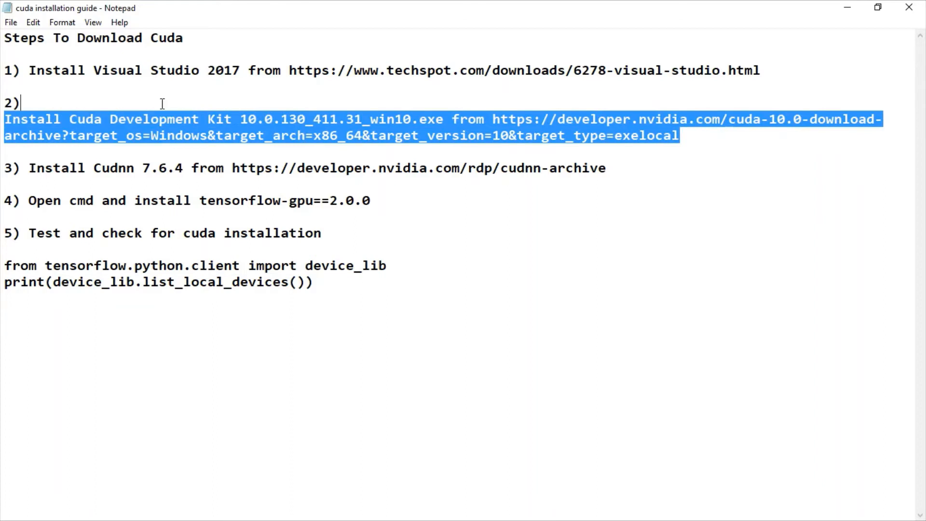
pyautogui.moveTo(61, 105); pyautogui.dragTo(7, 104)
pyautogui.click(727, 130)
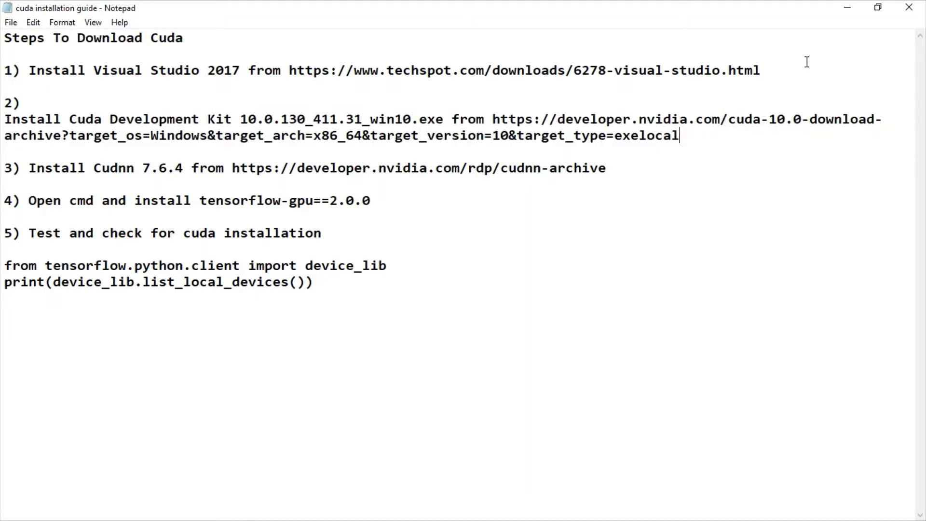
pyautogui.click(853, 15)
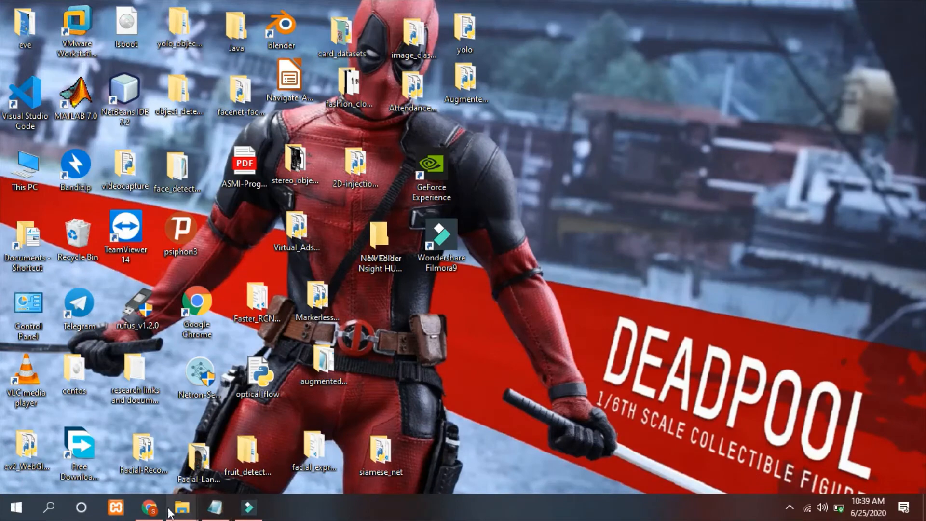
# Step: Switch to Chrome, show the open CUDA Toolkit 10.0 Archive page and find its target platform options
pyautogui.click(149, 507)
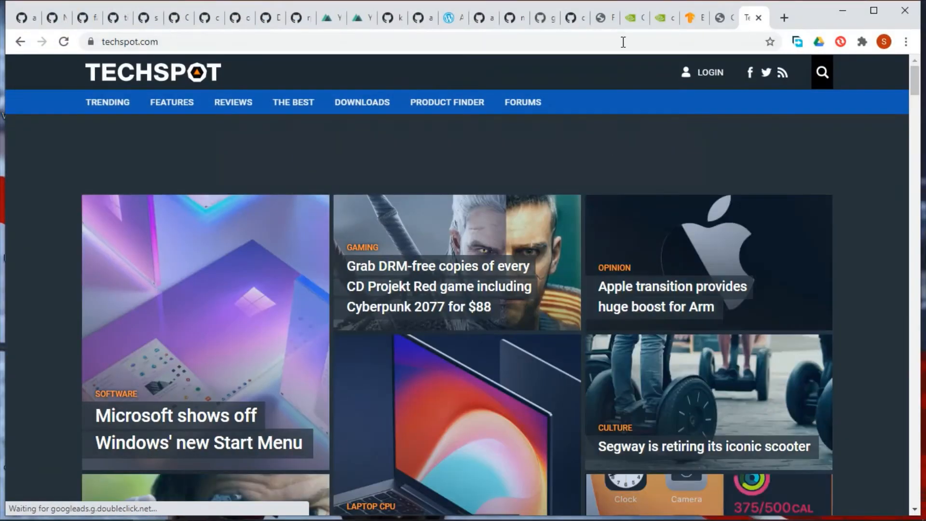
pyautogui.click(630, 20)
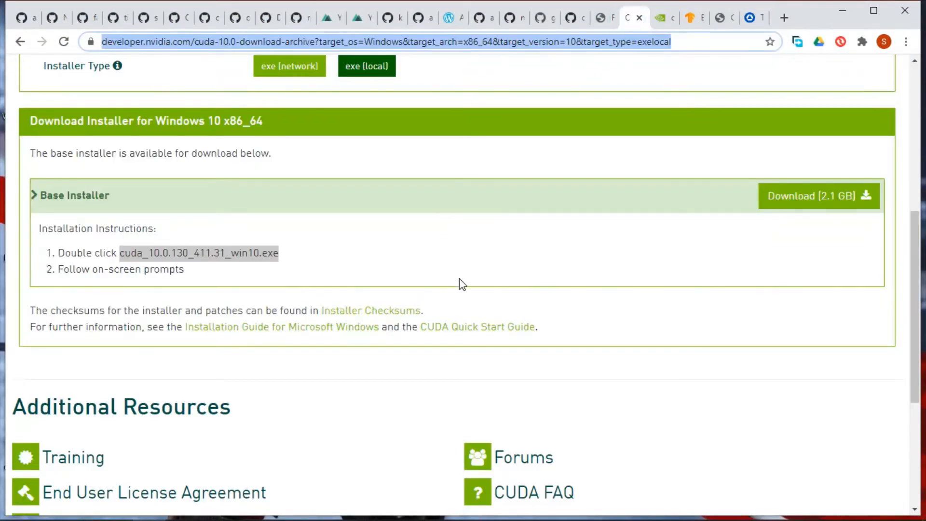
pyautogui.scroll(7, 459, 280)
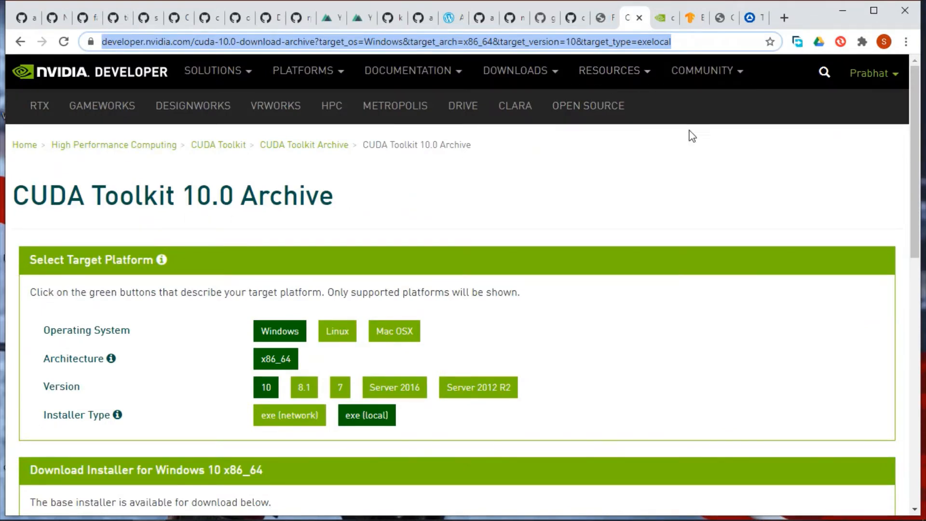
pyautogui.click(702, 161)
pyautogui.click(695, 33)
pyautogui.click(634, 159)
pyautogui.scroll(-4, 637, 162)
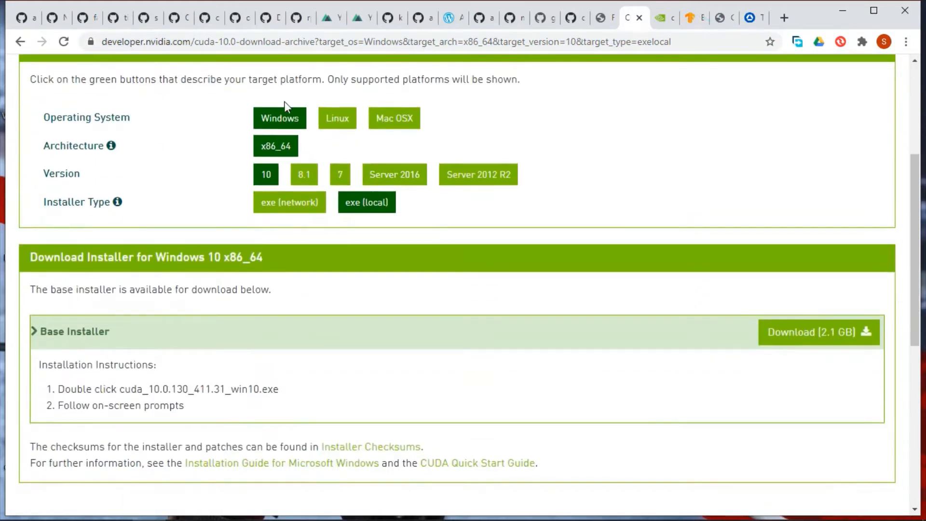
# Step: Set the CUDA Toolkit 10.0 target platform to Windows, x86_64, version 10, with the exe (local) installer type
pyautogui.click(279, 118)
pyautogui.click(278, 151)
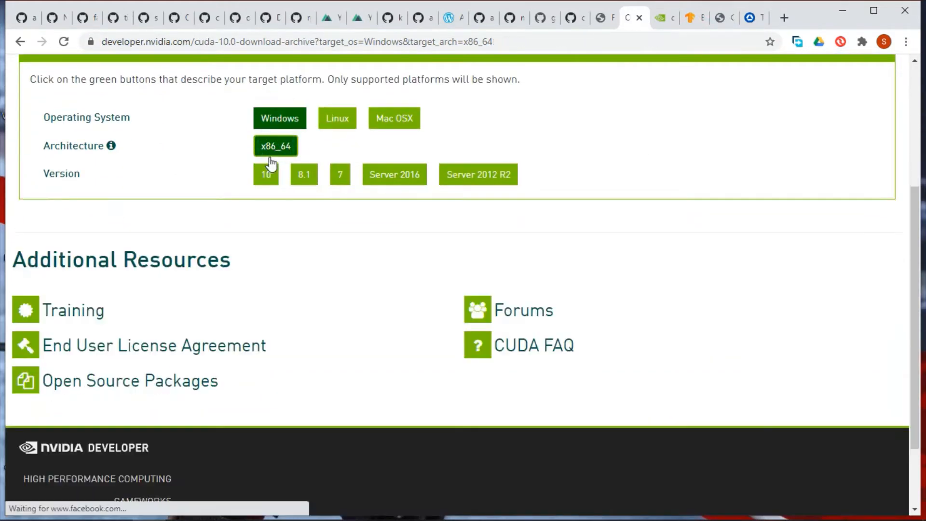
pyautogui.click(266, 174)
pyautogui.click(358, 200)
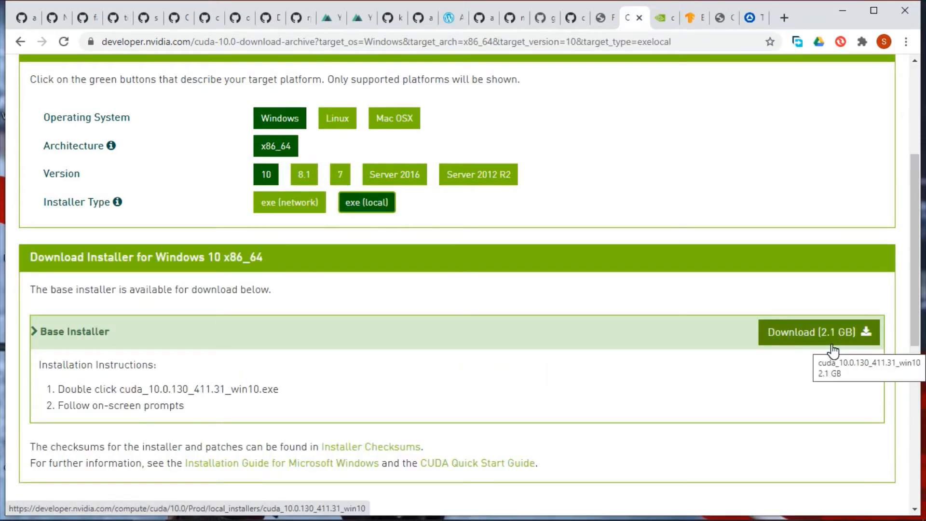
# Step: Request the CUDA 10.0 base installer download for Windows 10, then dismiss the download manager and the save dialog without saving
pyautogui.click(833, 350)
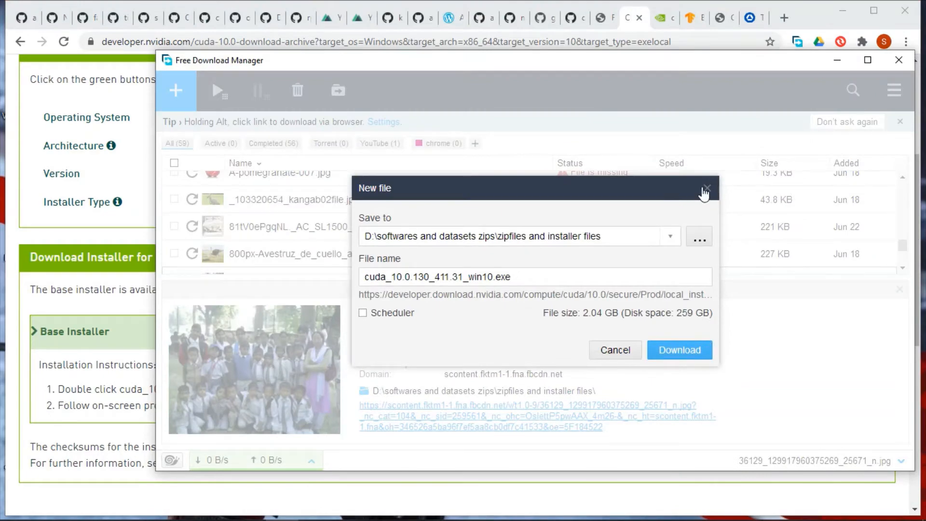
pyautogui.click(706, 189)
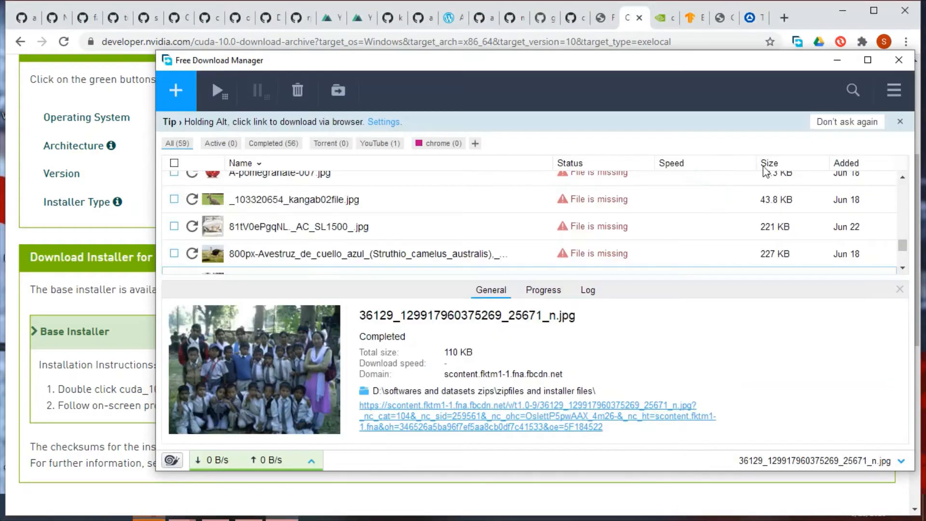
pyautogui.click(903, 60)
pyautogui.click(846, 13)
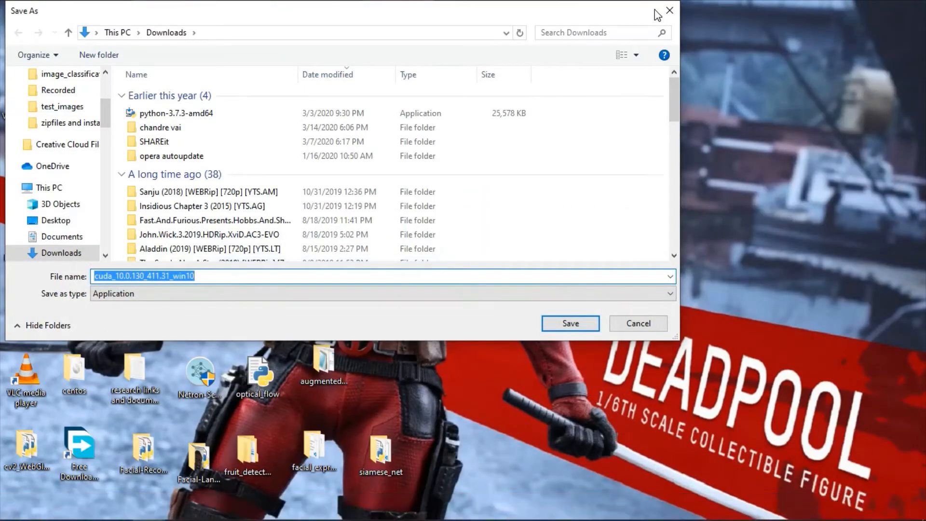
pyautogui.click(669, 10)
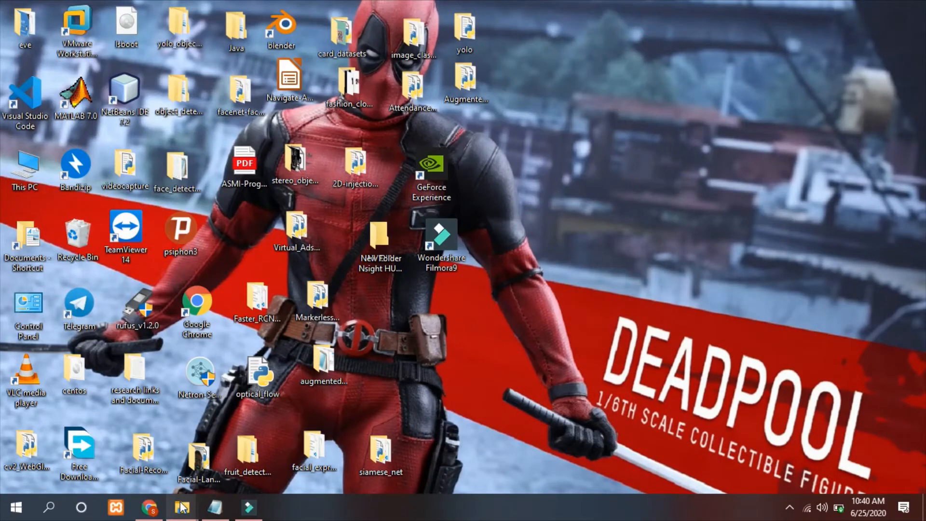
# Step: Switch to File Explorer and find the cuda_10.0.130_411.31_win10 installer in the "zipfiles and installer files" folder
pyautogui.moveTo(181, 507)
pyautogui.click(257, 456)
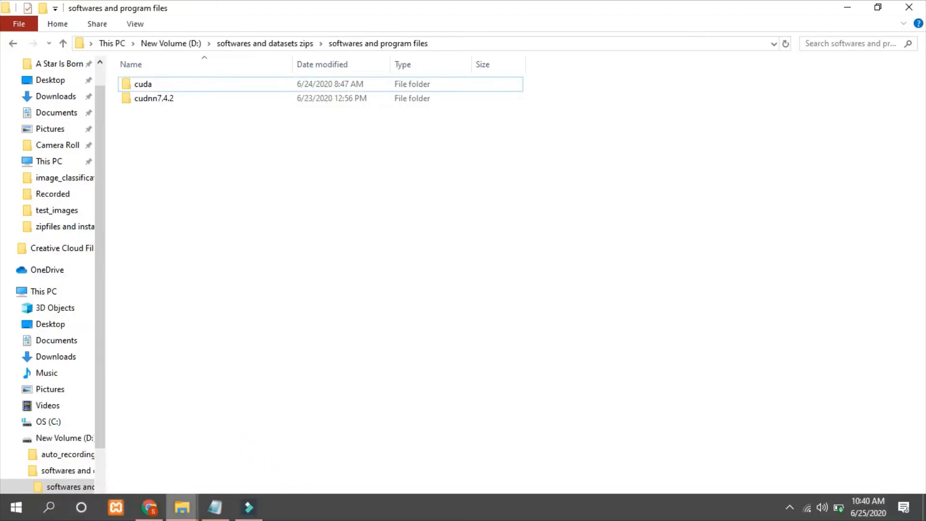
pyautogui.moveTo(182, 507)
pyautogui.click(143, 476)
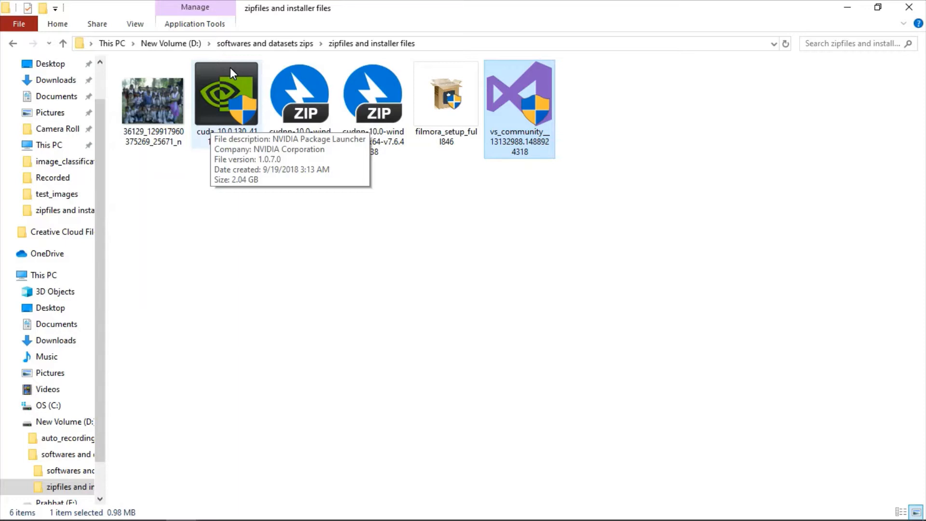
pyautogui.moveTo(160, 520)
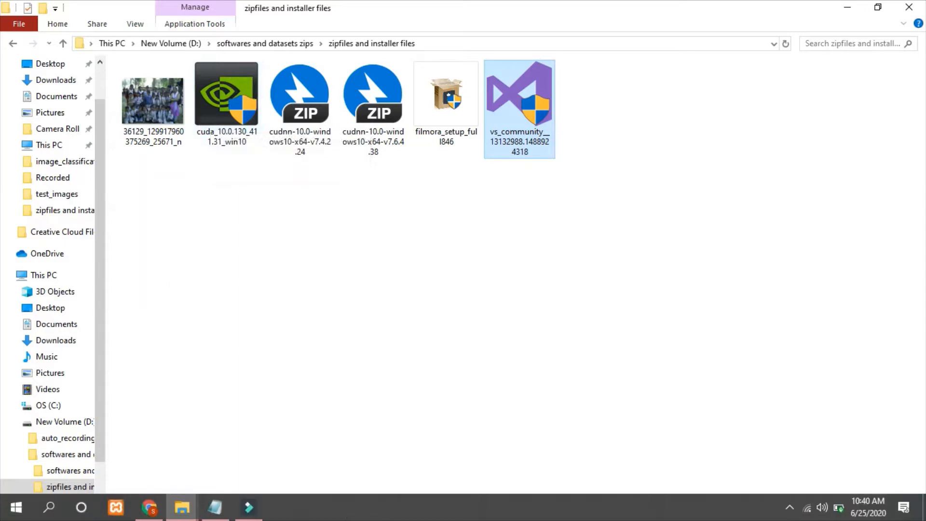
# Step: View the launch options for the cuda_10.0.130_411.31_win10 installer, dismiss them without running it, and minimize the folder
pyautogui.click(216, 103)
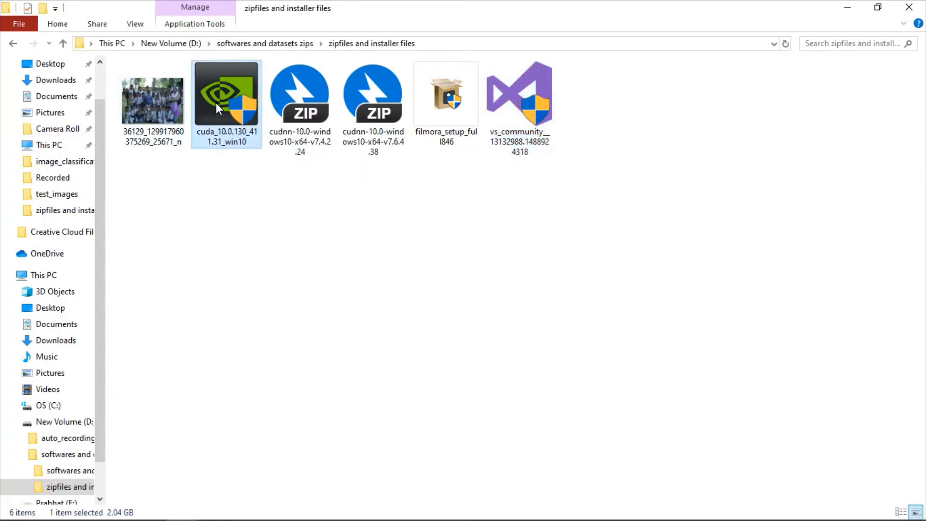
pyautogui.rightClick(216, 103)
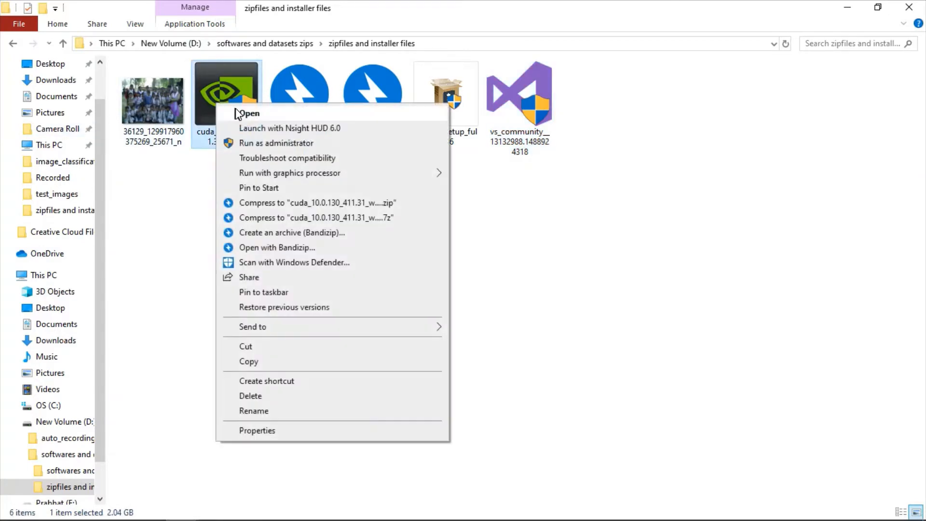
pyautogui.click(820, 207)
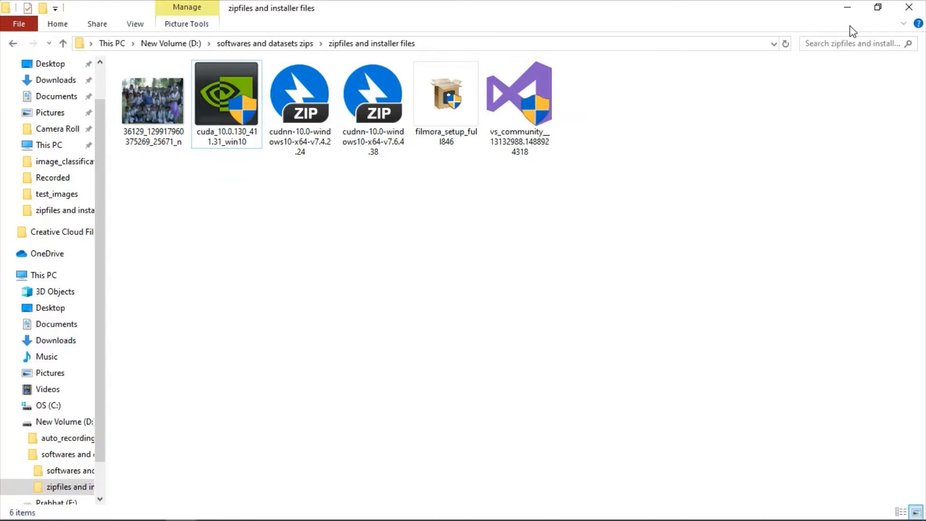
pyautogui.click(847, 11)
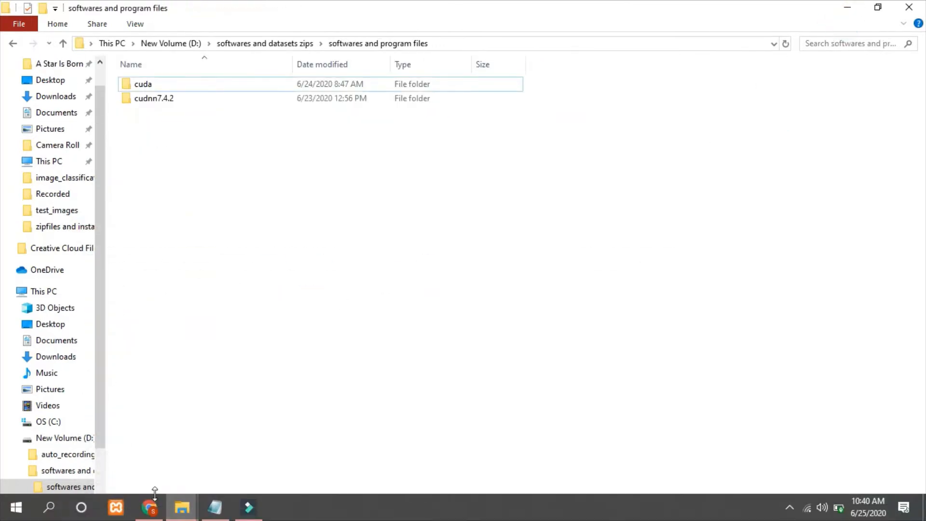
# Step: Switch to the "cuda installation guide" in Notepad and highlight step 3 on Cudnn 7.6.4 and its download address
pyautogui.click(210, 511)
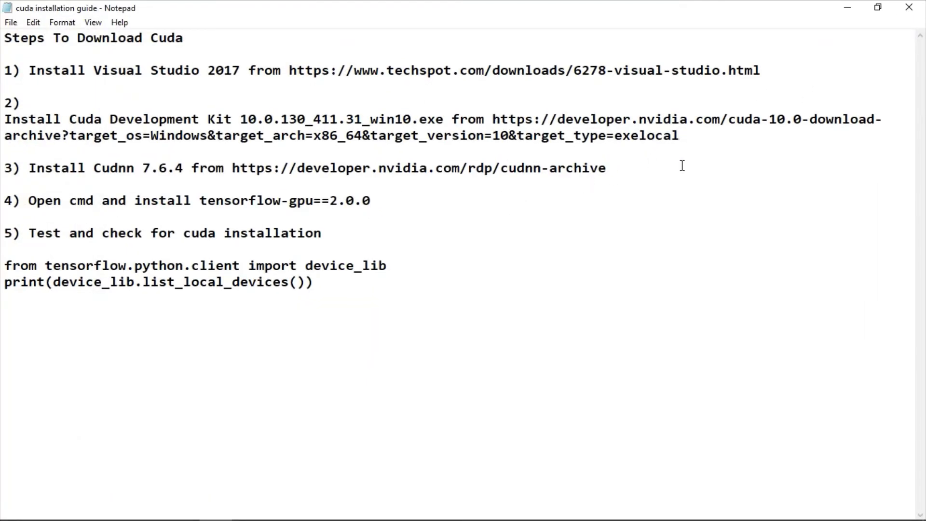
pyautogui.moveTo(642, 168); pyautogui.dragTo(150, 159)
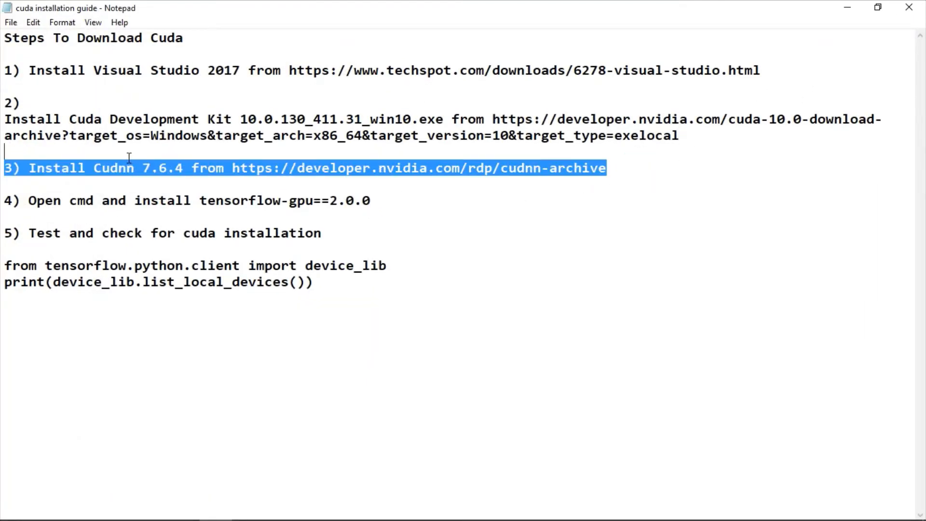
pyautogui.click(183, 168)
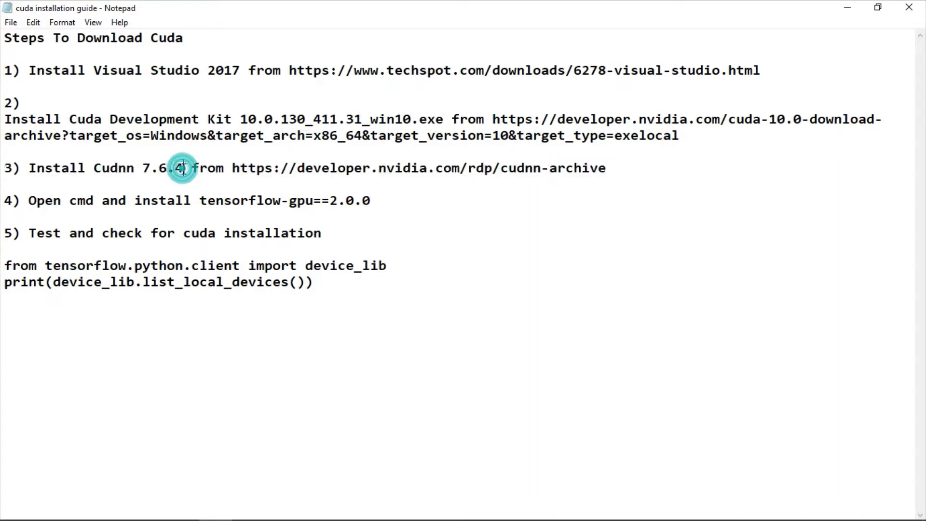
pyautogui.click(361, 179)
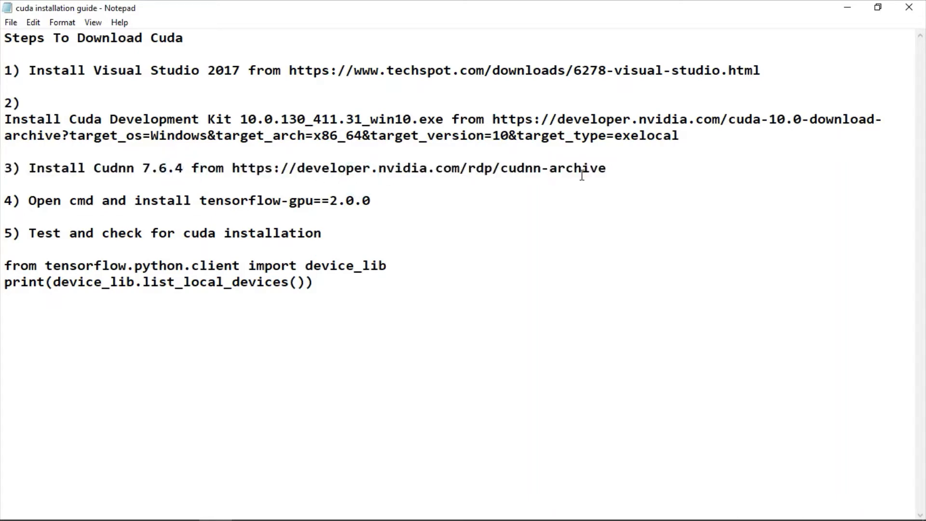
pyautogui.moveTo(615, 176); pyautogui.dragTo(192, 166)
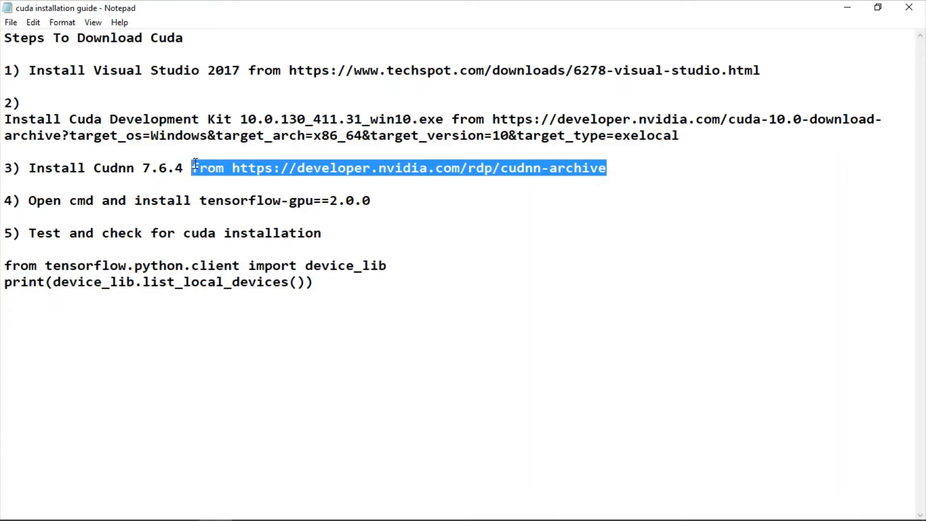
# Step: Switch to Chrome, show the open cuDNN Archive page and expand the cuDNN v7.6.4 downloads for CUDA 10.0
pyautogui.click(150, 507)
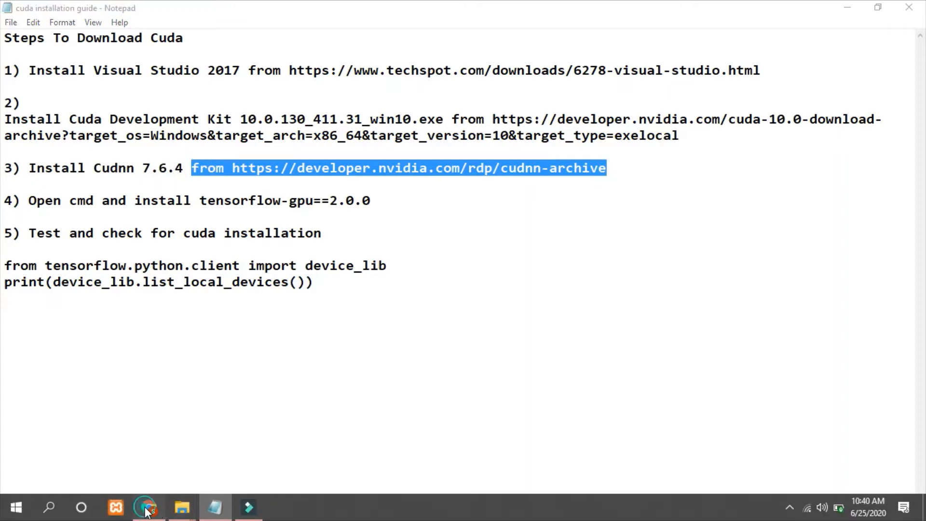
pyautogui.click(661, 19)
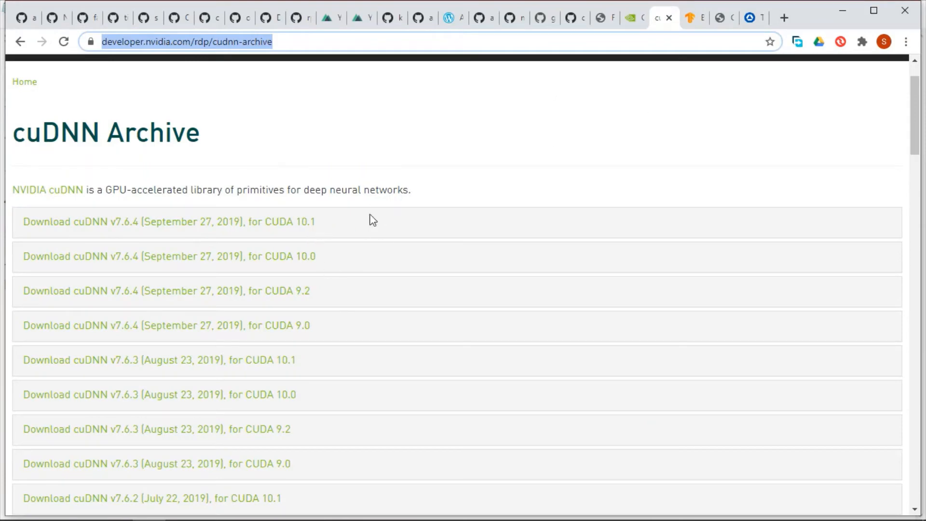
pyautogui.click(299, 260)
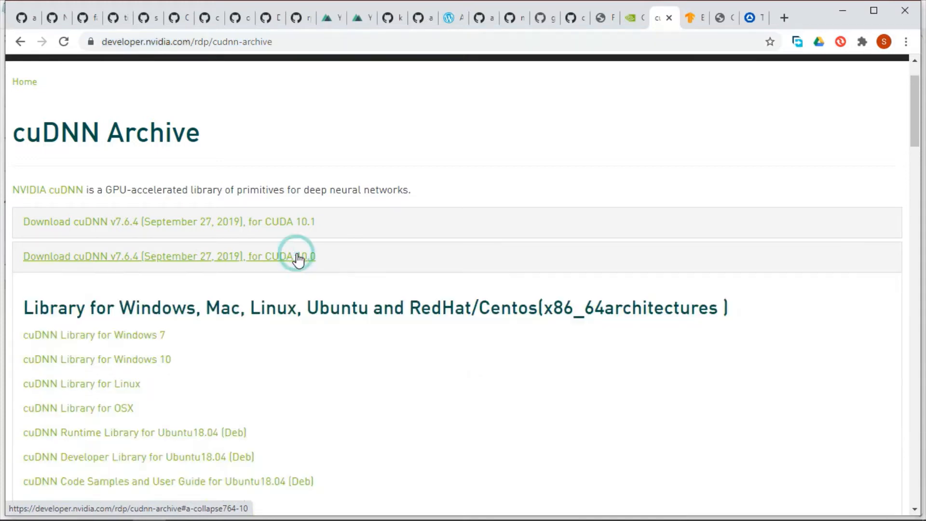
pyautogui.scroll(-1, 190, 357)
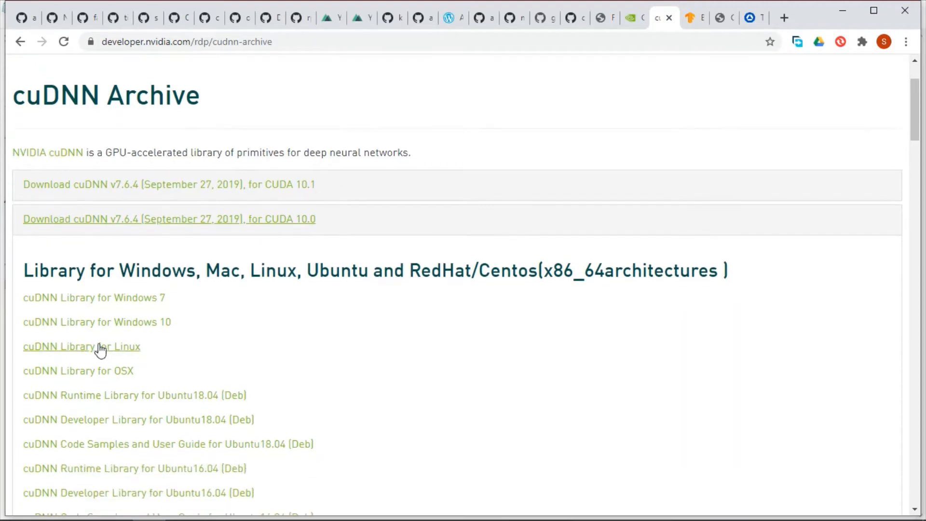
# Step: Request the cuDNN Library for Windows 10 download, close the download manager without downloading, and minimize Chrome
pyautogui.click(97, 328)
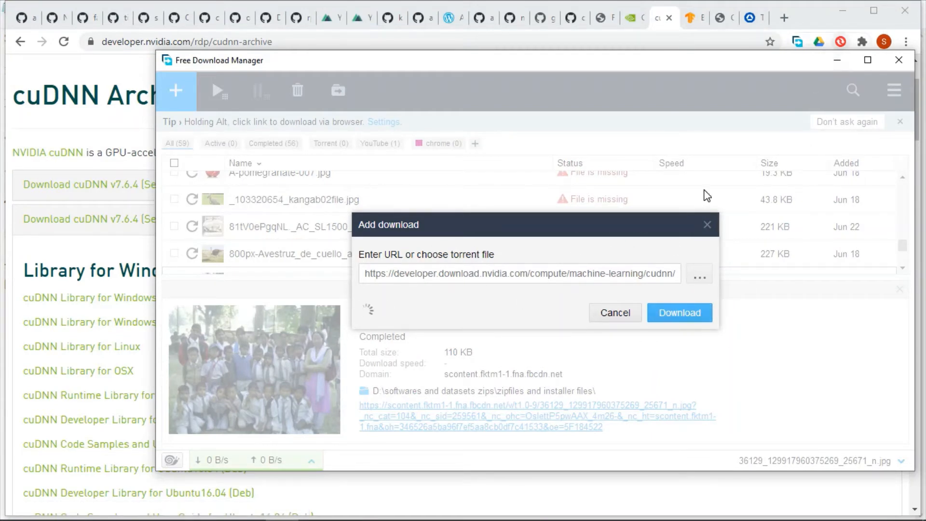
pyautogui.click(900, 62)
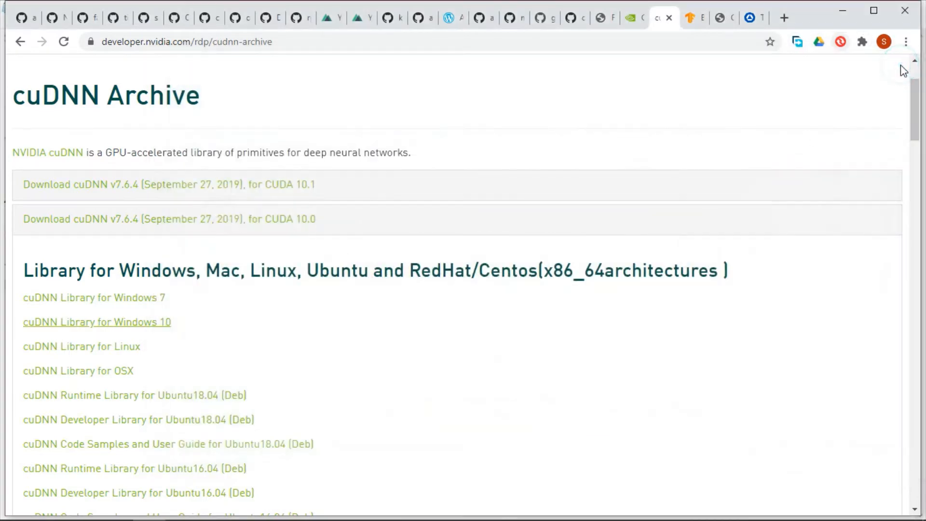
pyautogui.click(847, 10)
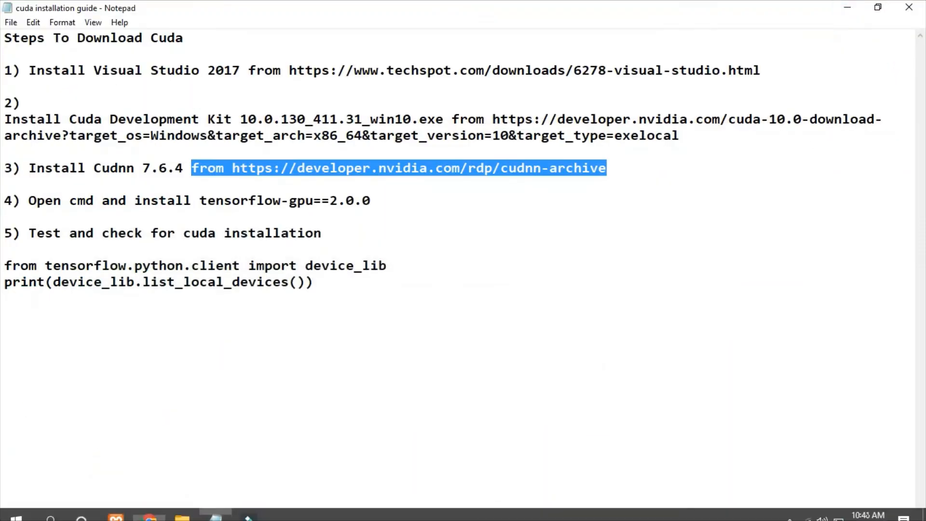
# Step: Switch to the "zipfiles and installer files" folder in File Explorer and refresh its contents
pyautogui.moveTo(186, 509)
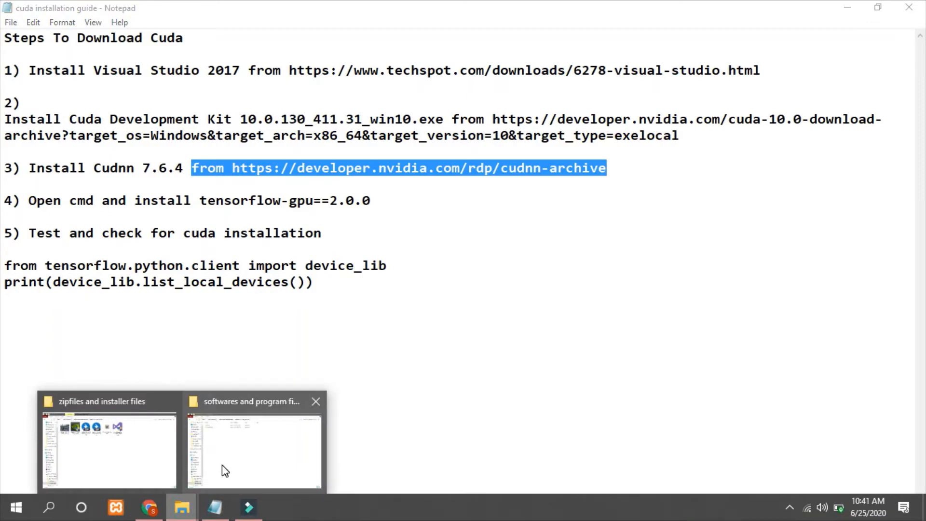
pyautogui.moveTo(225, 471)
pyautogui.click(138, 453)
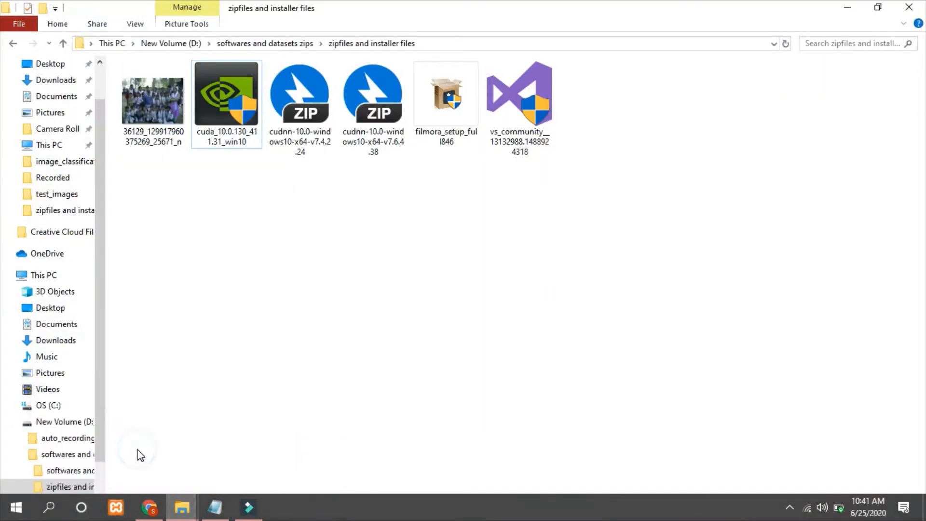
pyautogui.rightClick(520, 241)
pyautogui.click(534, 303)
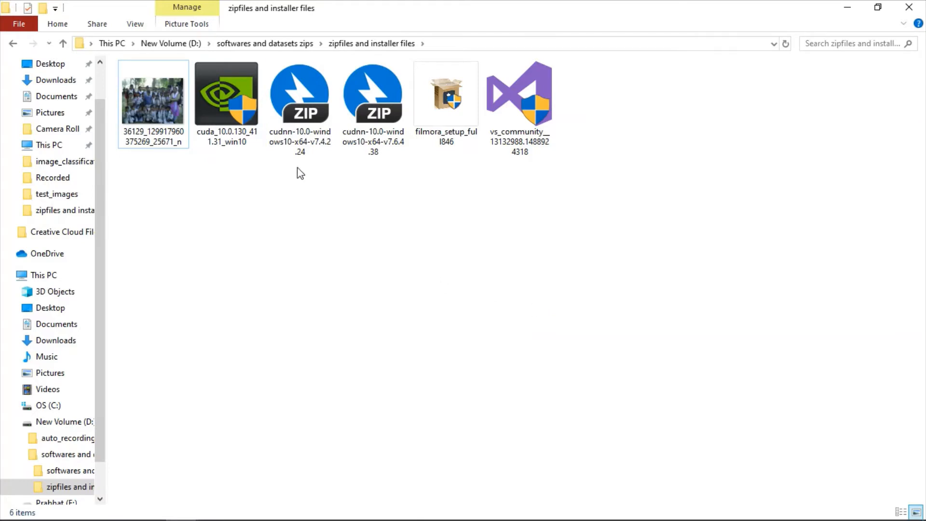
# Step: Open cudnn-10.0-windows10-x64-v7.6.4.38.zip in Bandizip, choose Desktop as extraction path, cancel the extraction, and close the archive and minimize the folder
pyautogui.doubleClick(389, 142)
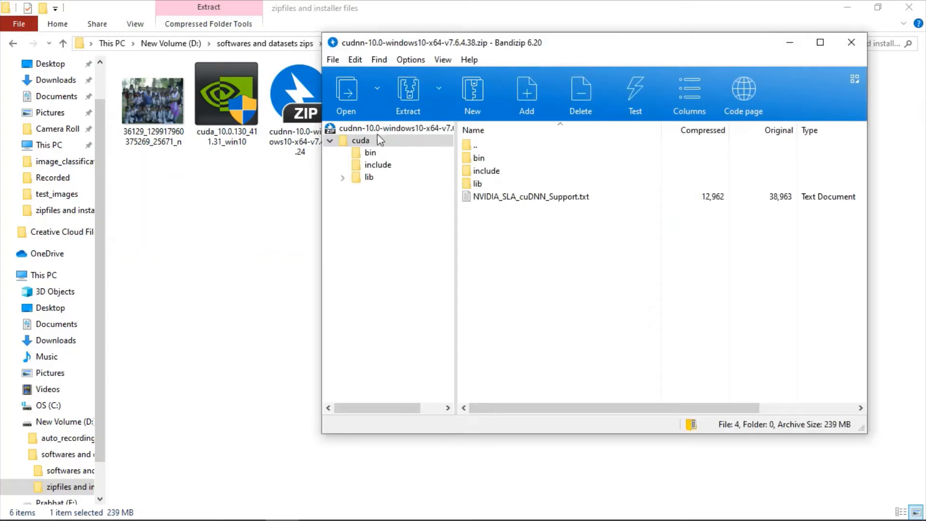
pyautogui.click(399, 91)
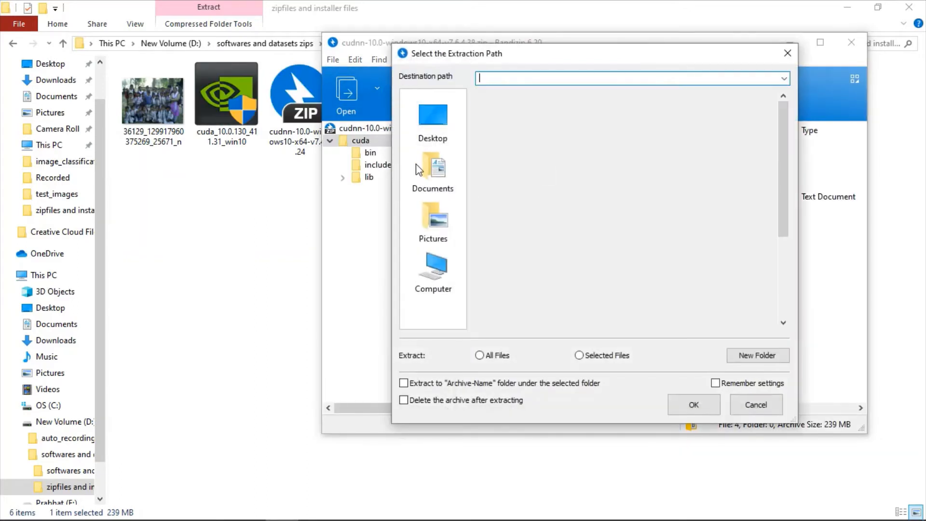
pyautogui.click(422, 131)
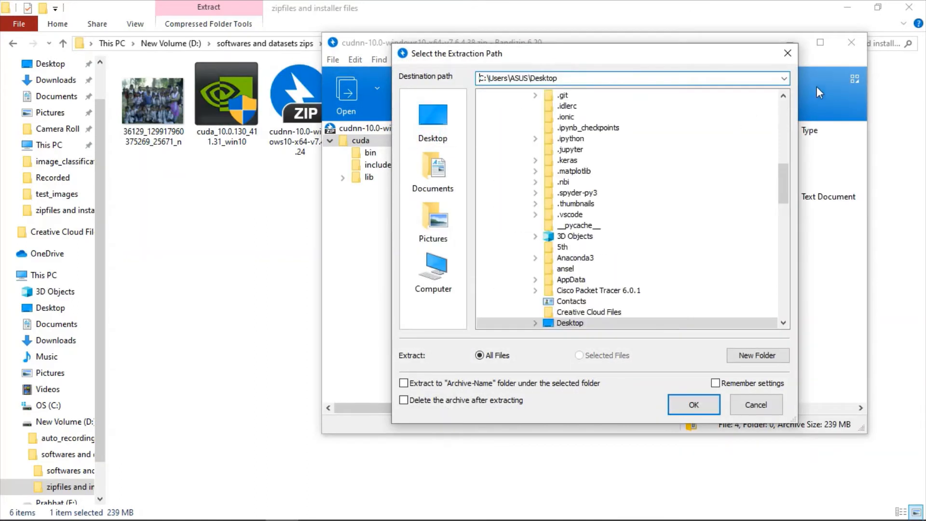
pyautogui.click(788, 53)
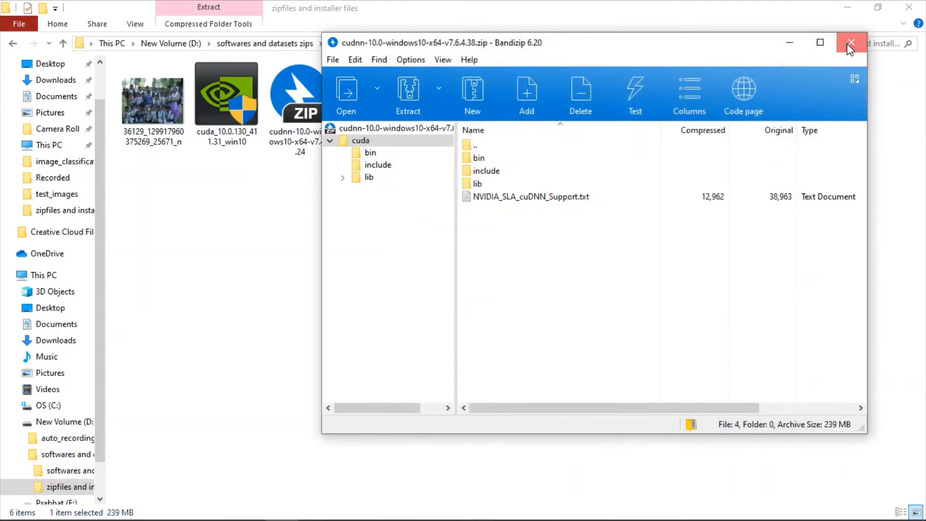
pyautogui.click(850, 42)
pyautogui.click(848, 9)
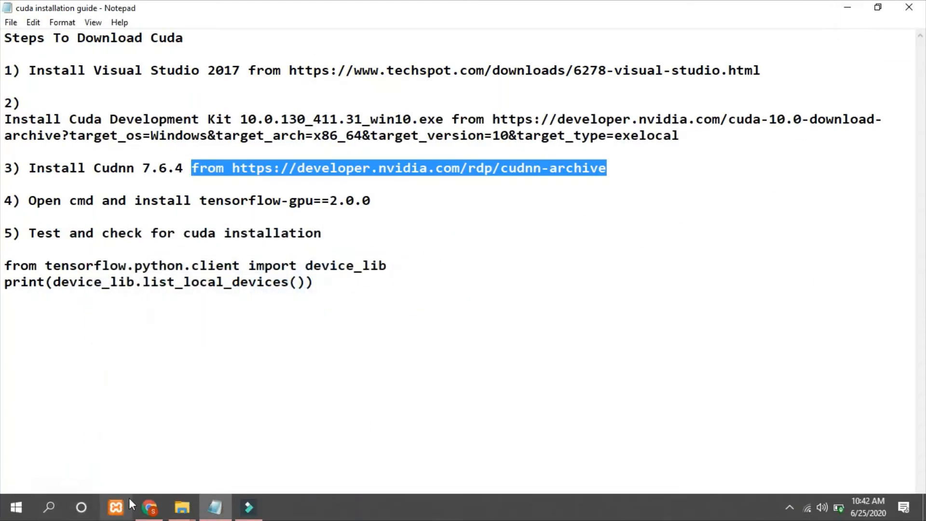
# Step: Show the contents of the extracted cuda folder in "softwares and program files", and minimize the folder window
pyautogui.click(181, 507)
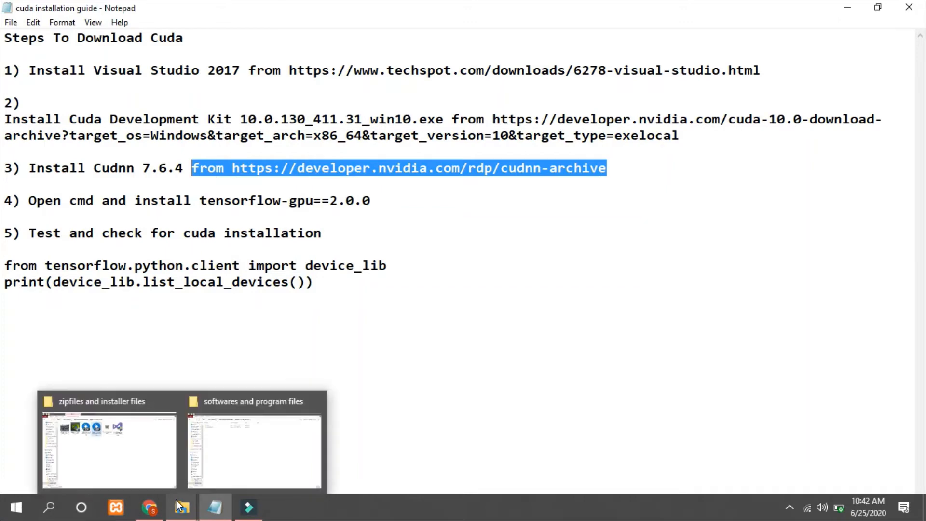
pyautogui.click(231, 458)
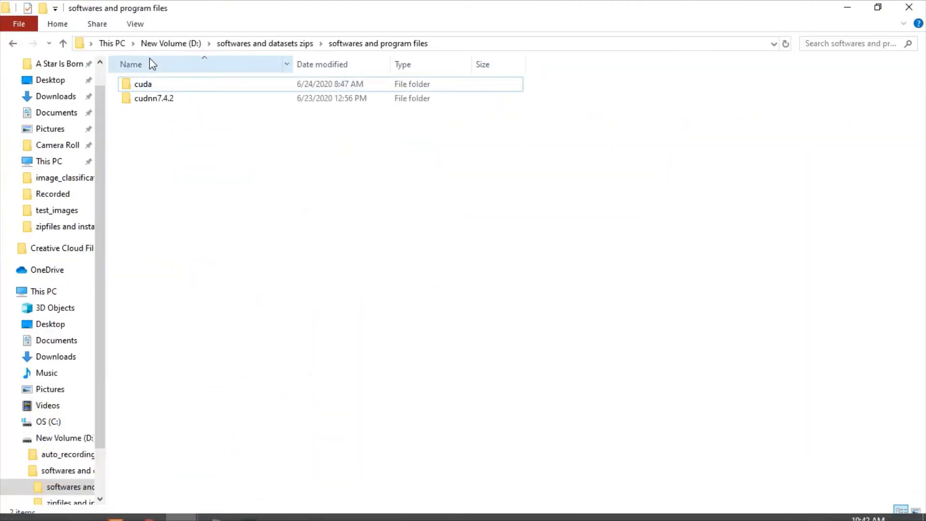
pyautogui.doubleClick(146, 85)
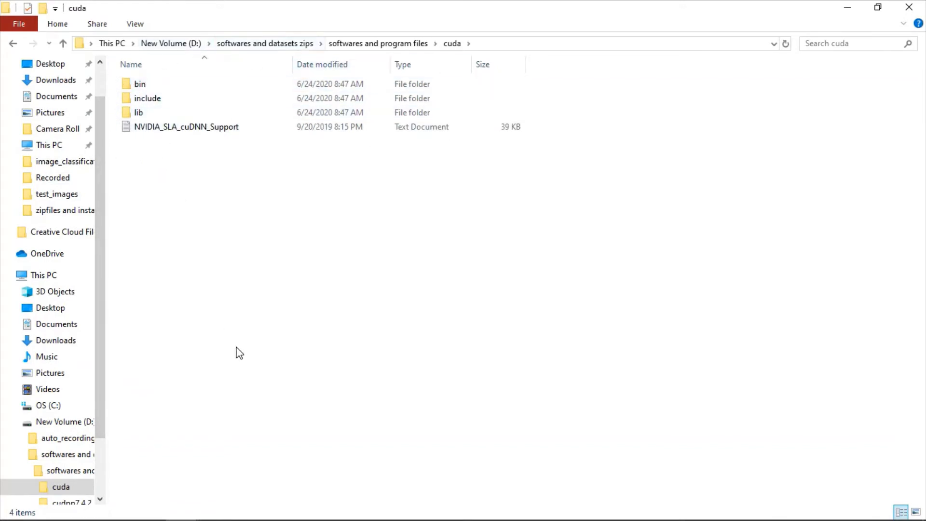
pyautogui.click(849, 8)
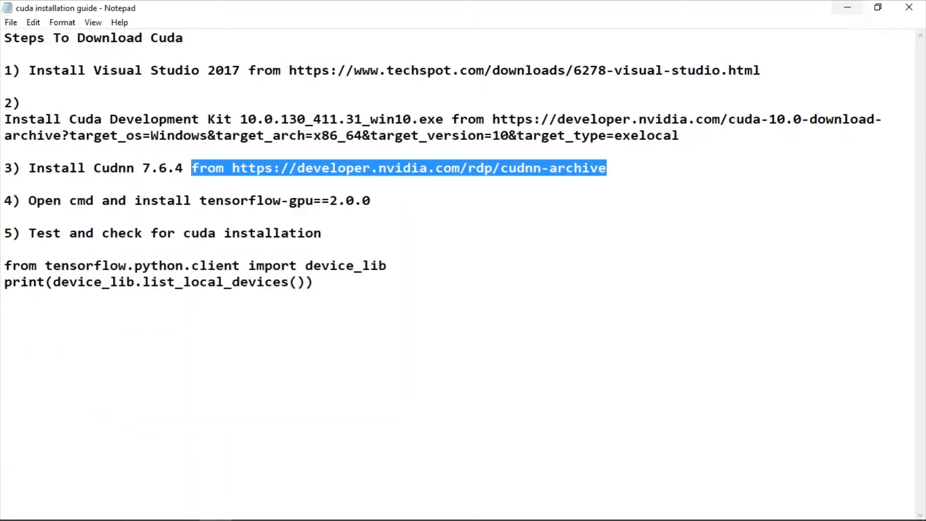
pyautogui.click(182, 507)
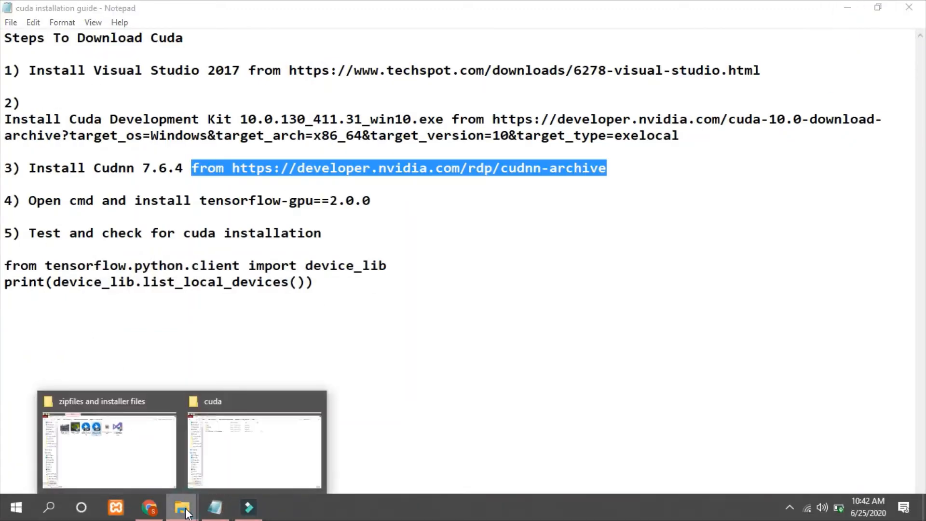
pyautogui.click(247, 144)
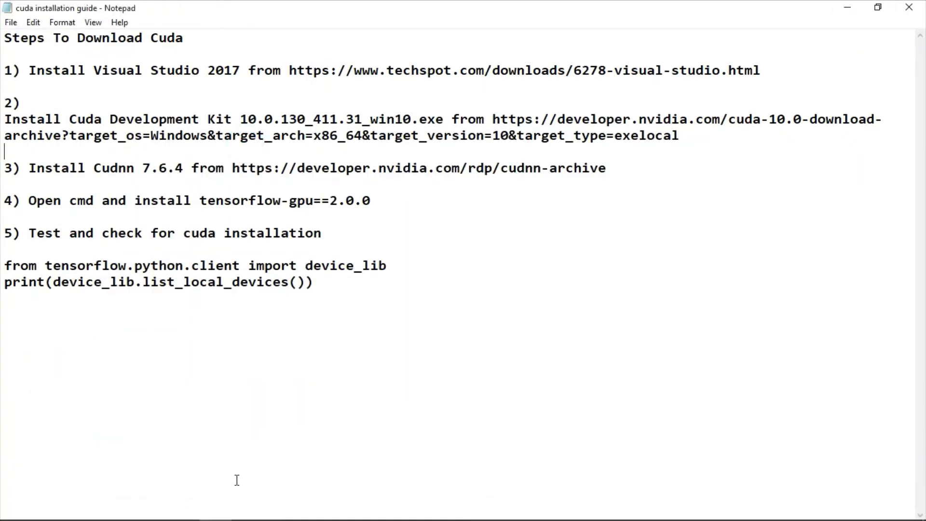
pyautogui.click(189, 515)
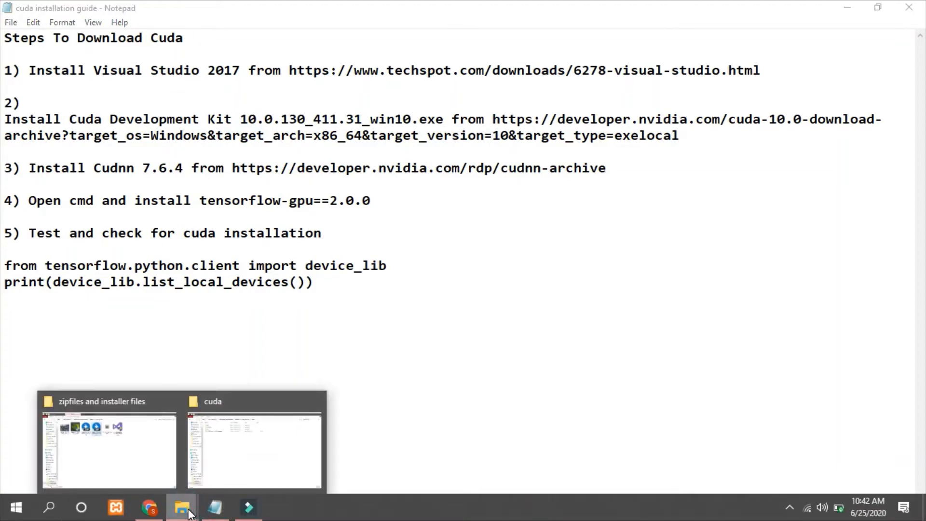
pyautogui.click(711, 176)
# Step: Minimize the Notepad guide and open the Program Files folder on the C: drive from This PC
pyautogui.click(848, 7)
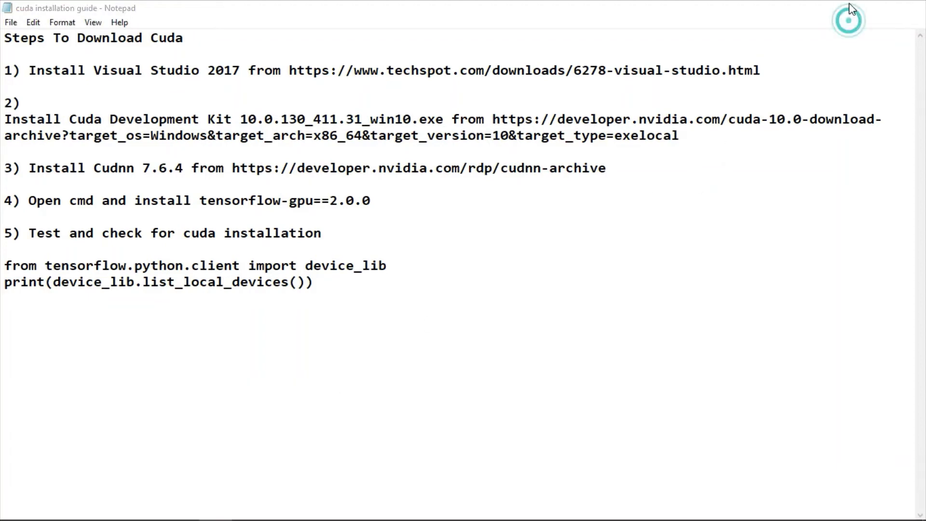
pyautogui.doubleClick(18, 169)
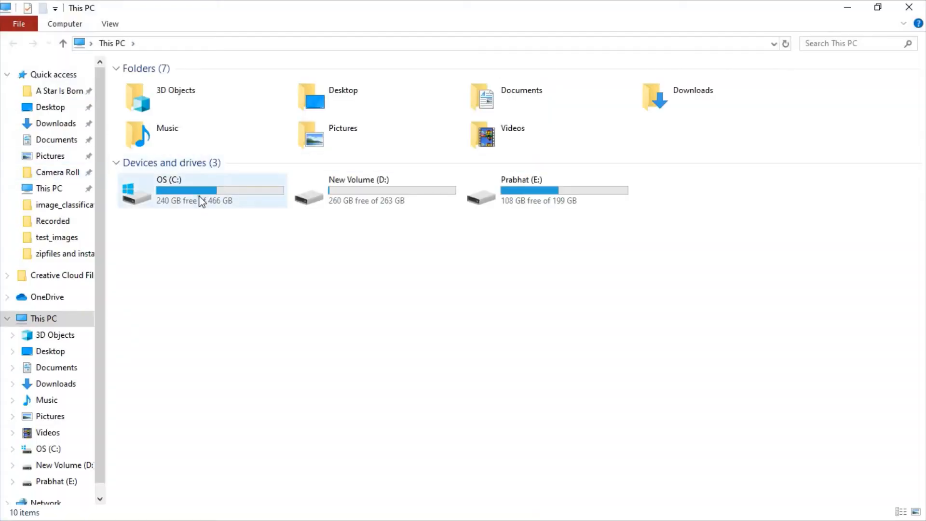
pyautogui.doubleClick(198, 195)
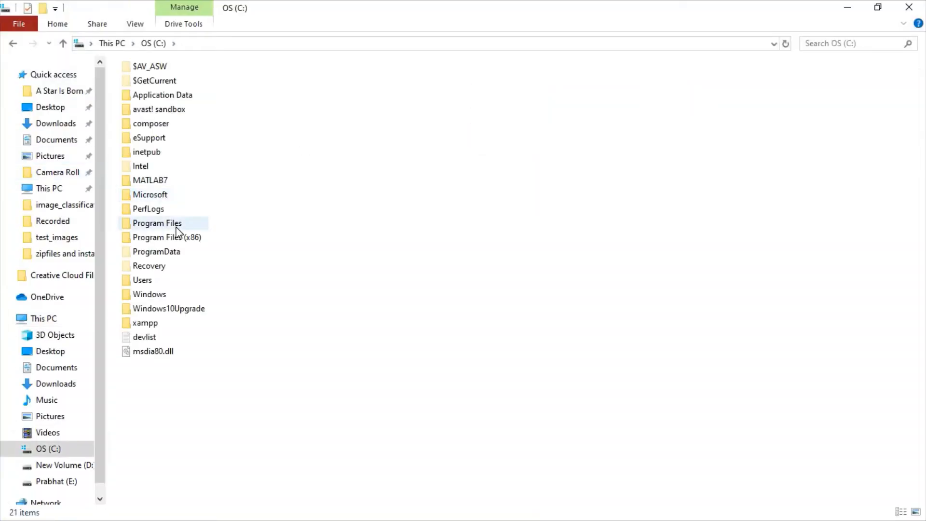
pyautogui.doubleClick(178, 225)
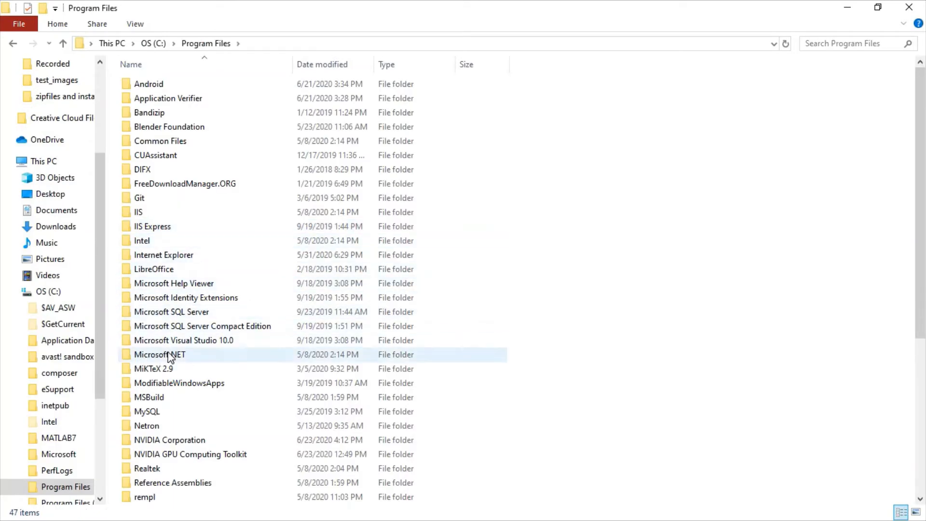
pyautogui.scroll(-2, 170, 355)
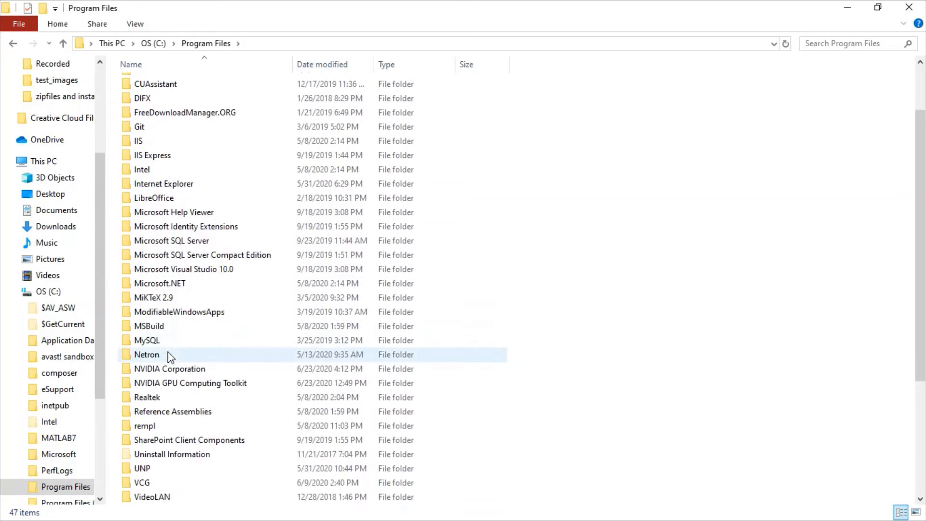
# Step: Open the v10.0 folder inside NVIDIA GPU Computing Toolkit\CUDA, and minimize the folder window
pyautogui.click(197, 387)
pyautogui.rightClick(197, 387)
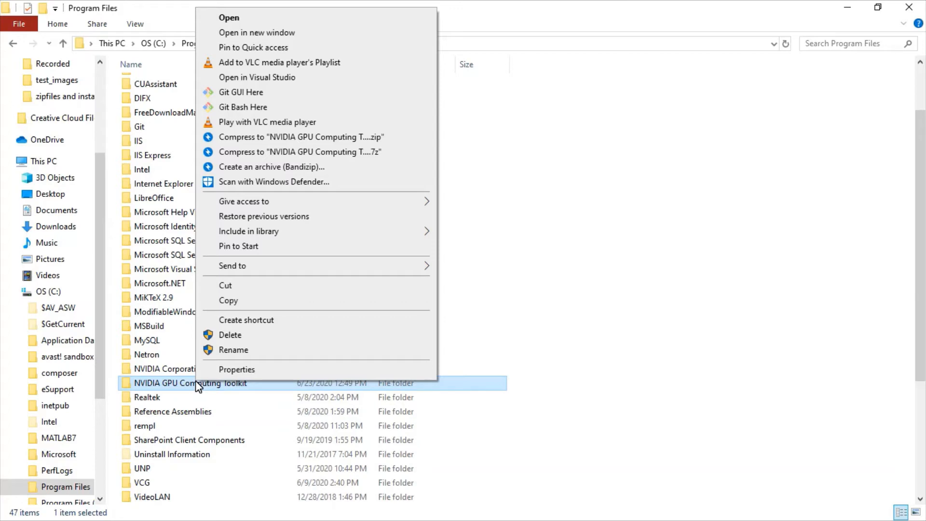
pyautogui.click(299, 21)
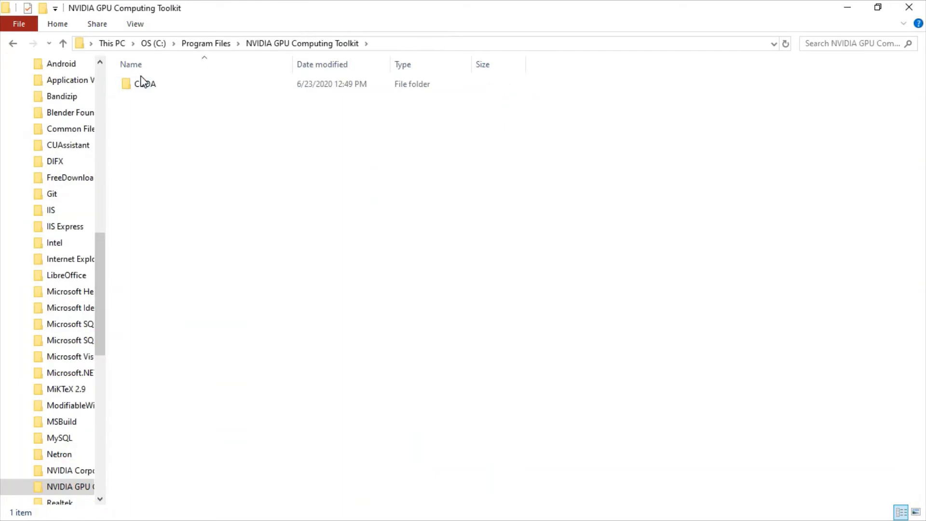
pyautogui.doubleClick(144, 86)
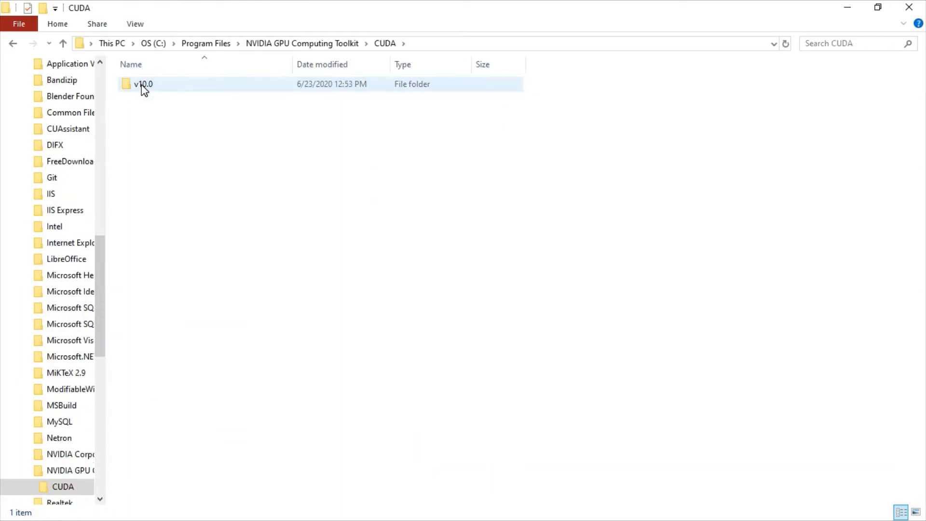
pyautogui.doubleClick(143, 87)
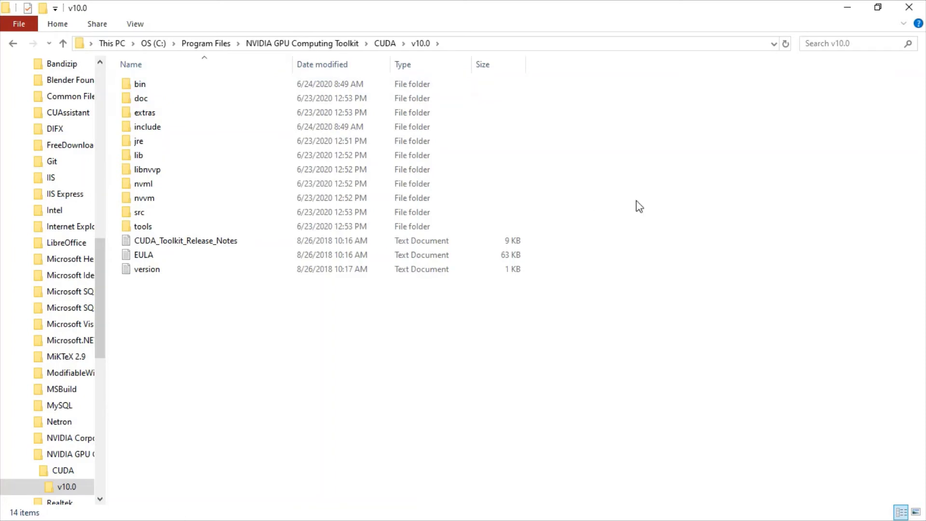
pyautogui.click(848, 8)
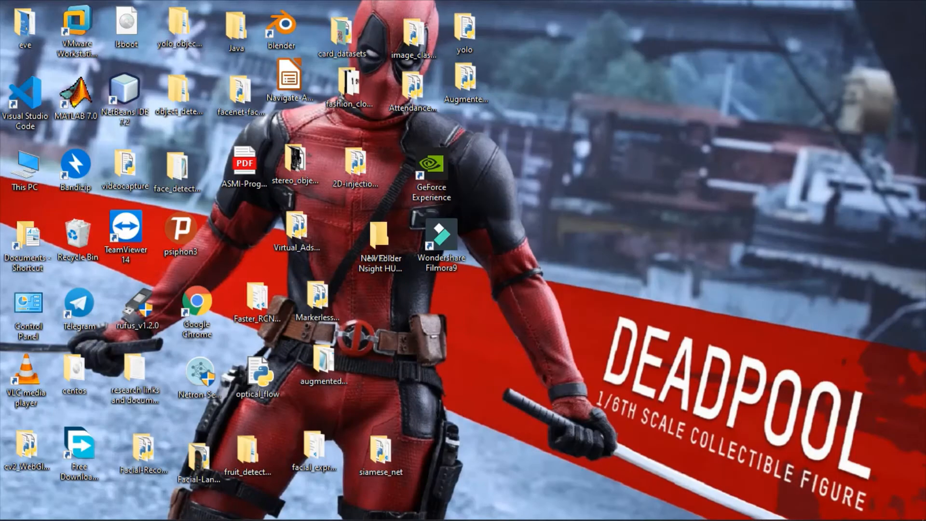
# Step: Return to the extracted cuda folder, open its bin subfolder, and copy cudnn64_7.dll
pyautogui.moveTo(176, 519)
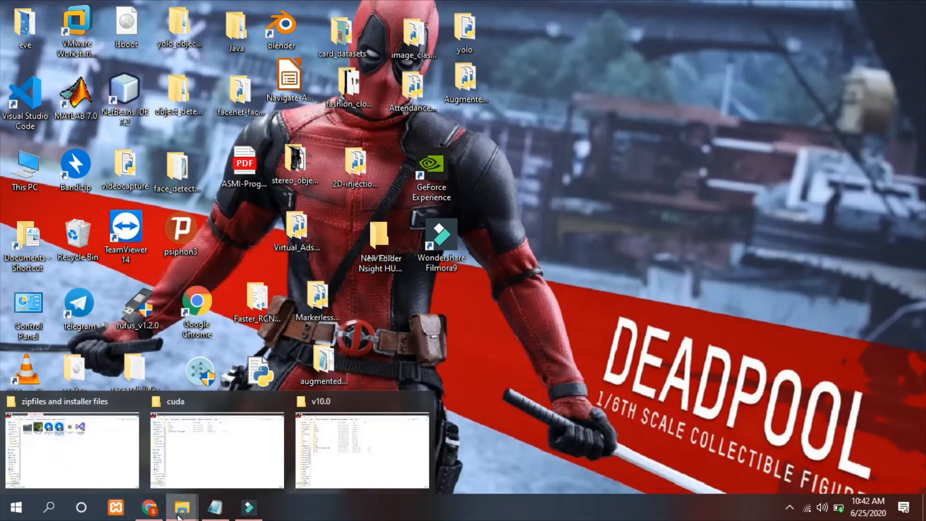
pyautogui.moveTo(336, 460)
pyautogui.click(212, 462)
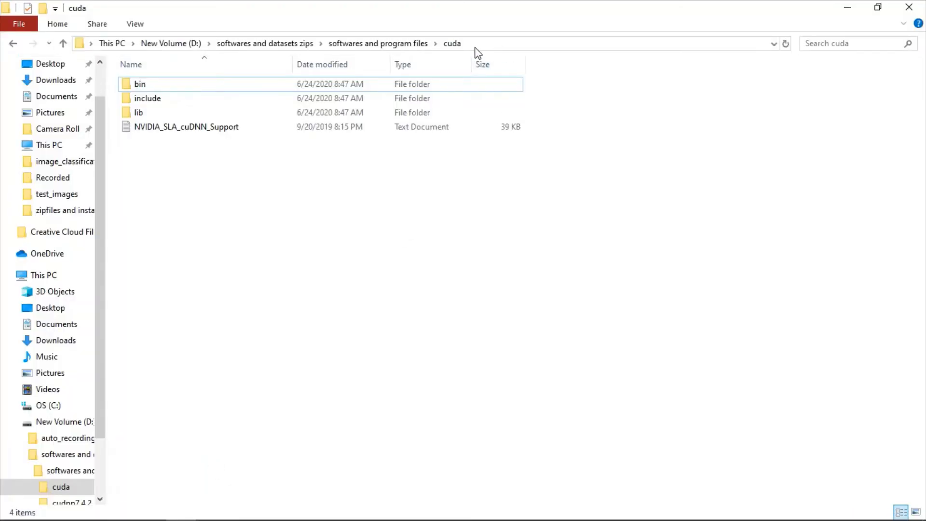
pyautogui.moveTo(283, 87)
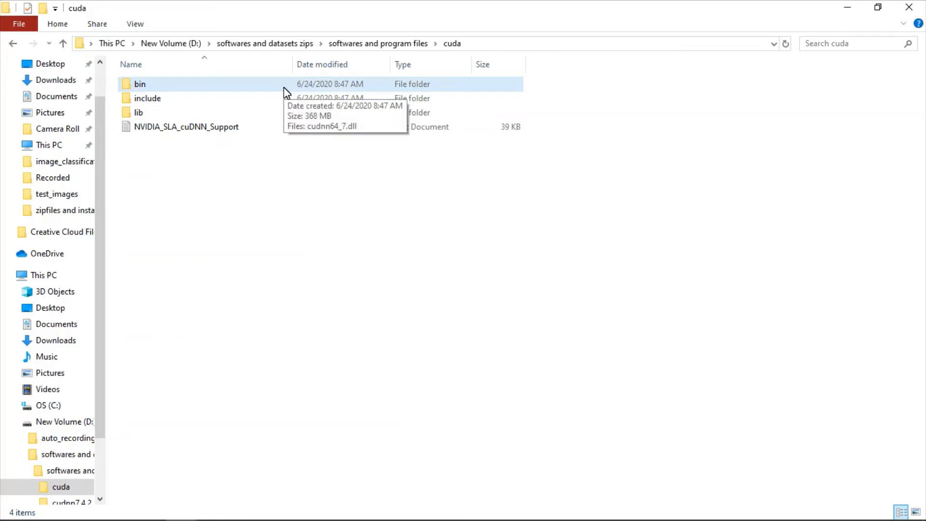
pyautogui.doubleClick(261, 89)
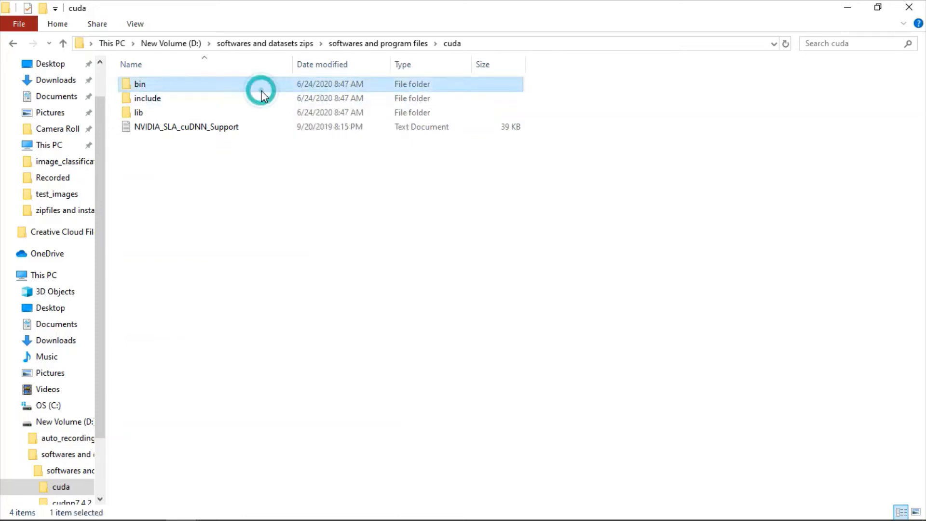
pyautogui.click(169, 90)
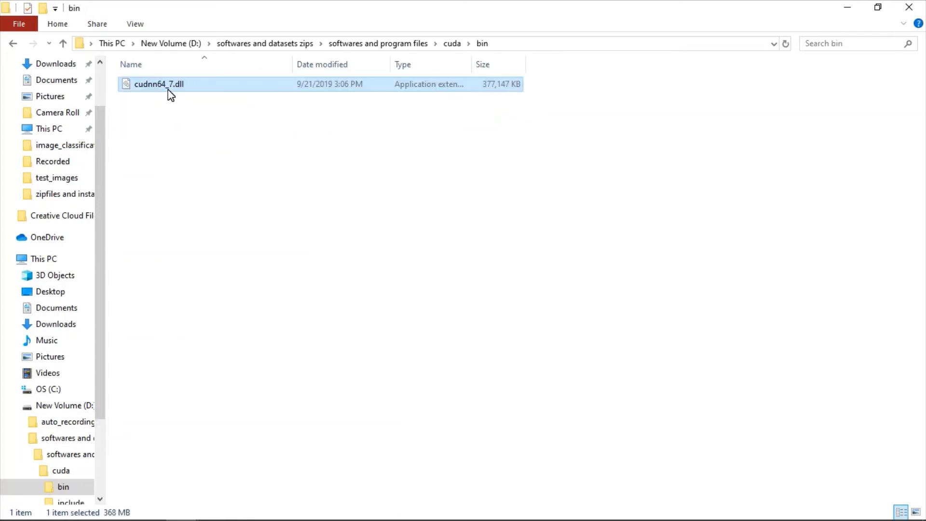
pyautogui.rightClick(168, 90)
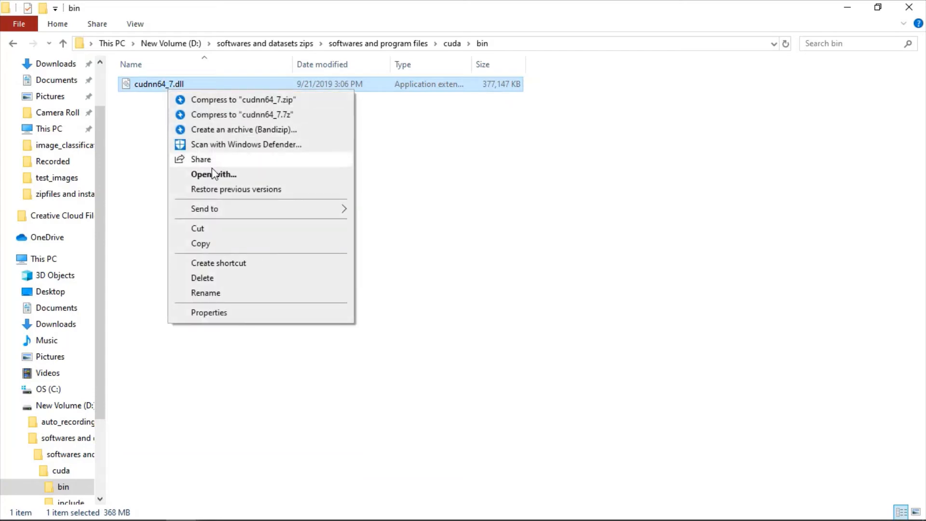
pyautogui.click(231, 243)
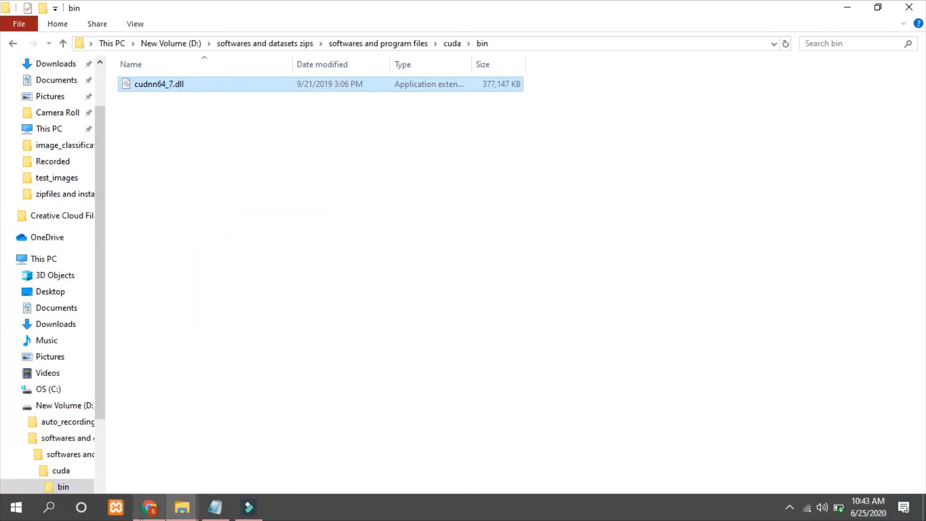
# Step: Paste cudnn64_7.dll into the bin folder of the CUDA v10.0 installation, replacing the existing file and granting administrator permission
pyautogui.click(145, 514)
pyautogui.moveTo(181, 508)
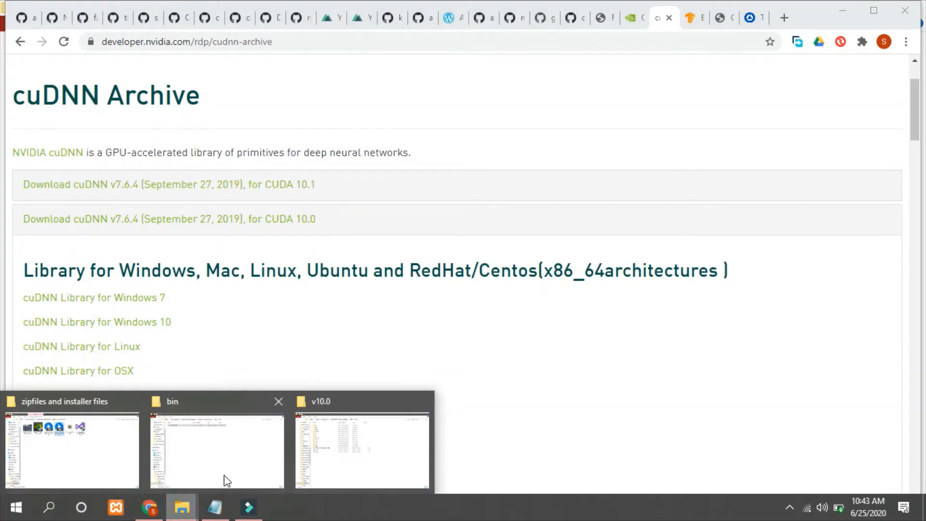
pyautogui.moveTo(219, 453)
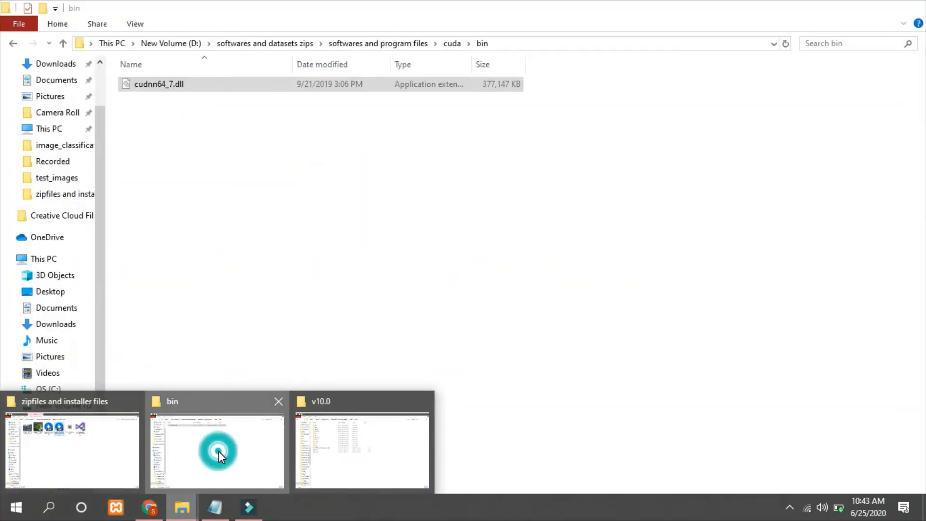
pyautogui.click(331, 459)
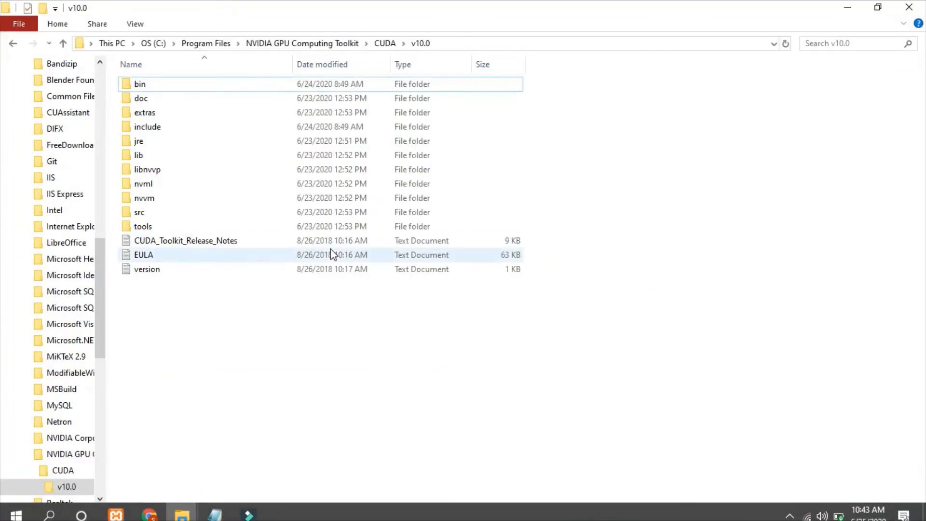
pyautogui.doubleClick(271, 86)
pyautogui.click(739, 96)
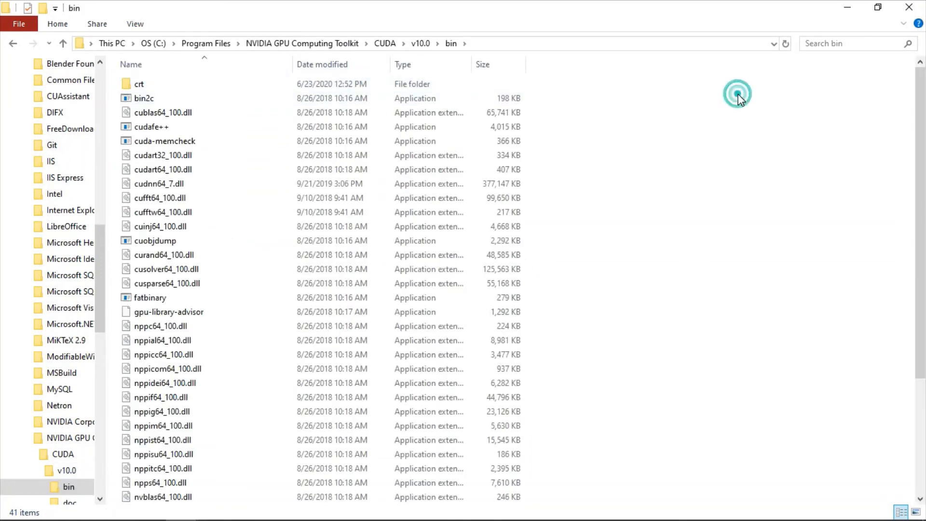
pyautogui.rightClick(753, 127)
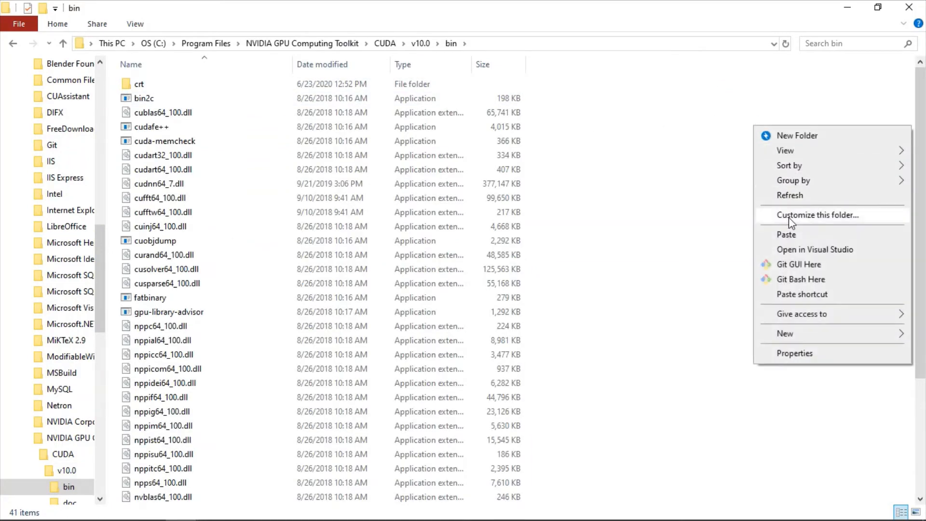
pyautogui.click(797, 234)
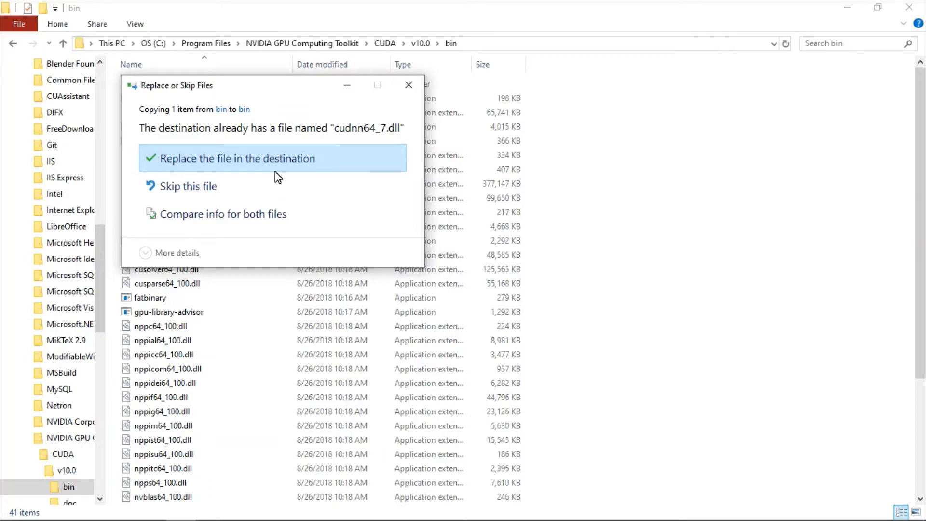
pyautogui.click(270, 165)
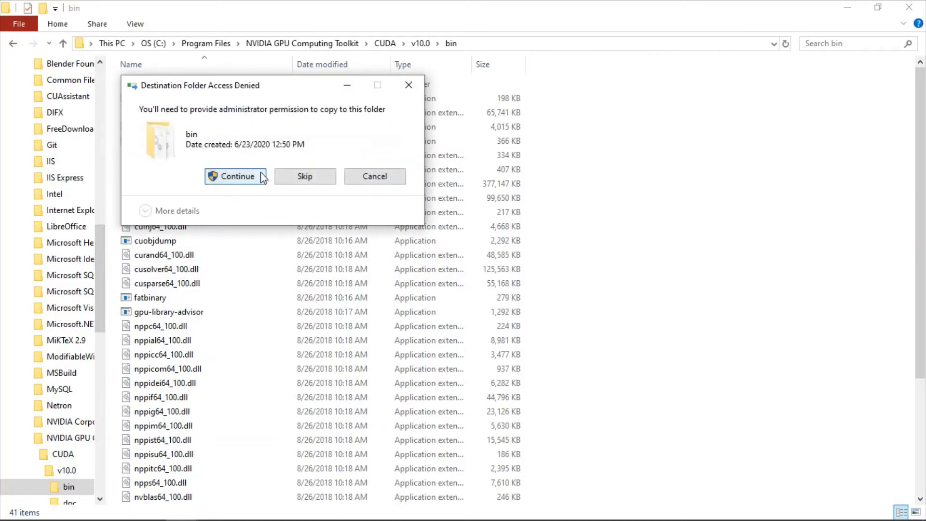
pyautogui.click(221, 112)
pyautogui.click(250, 177)
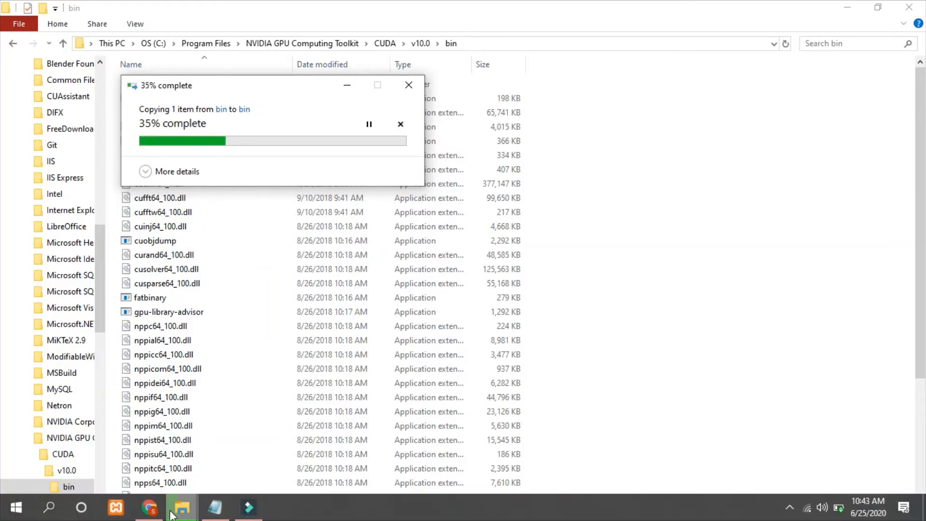
# Step: Copy cudnn.h from the include subfolder of the extracted cuda folder
pyautogui.moveTo(182, 508)
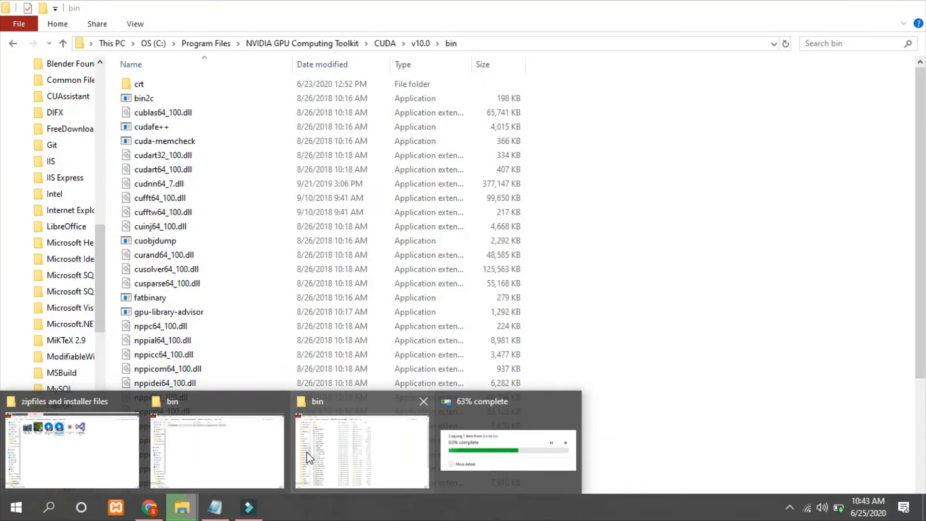
pyautogui.click(245, 449)
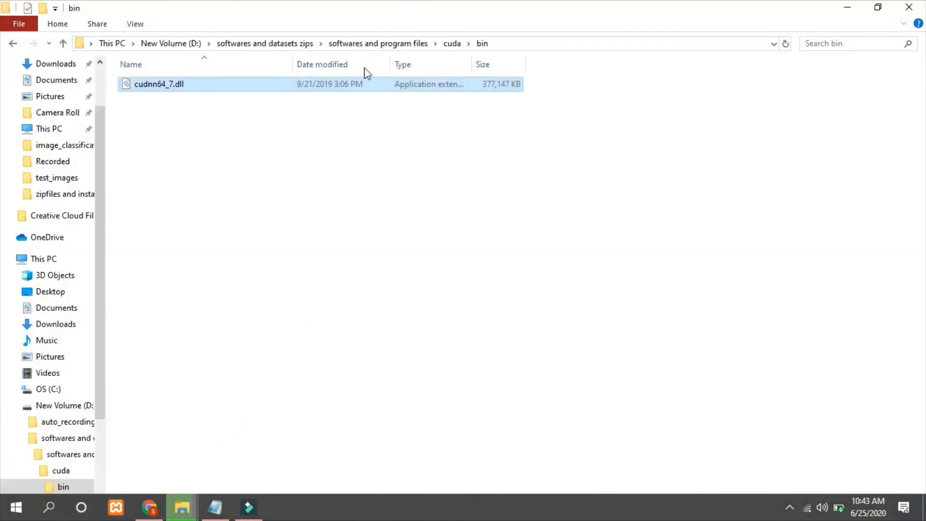
pyautogui.click(454, 43)
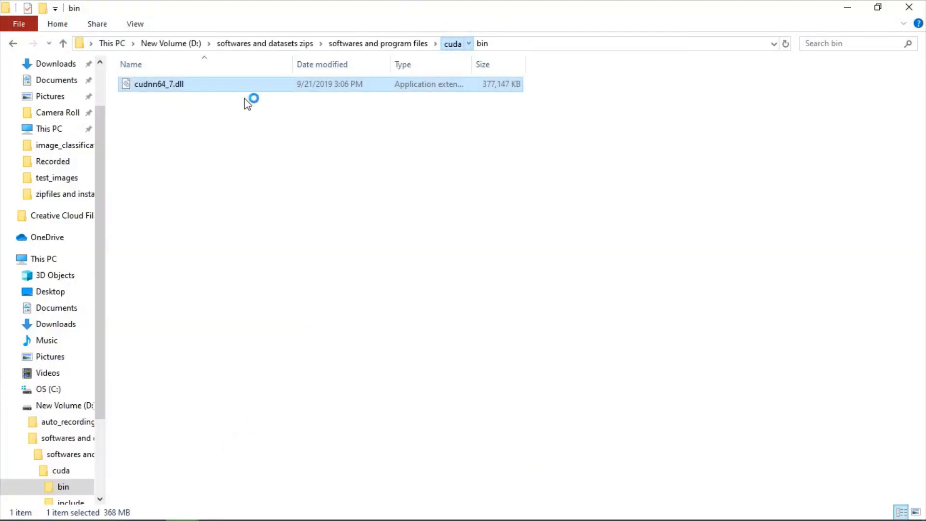
pyautogui.doubleClick(166, 99)
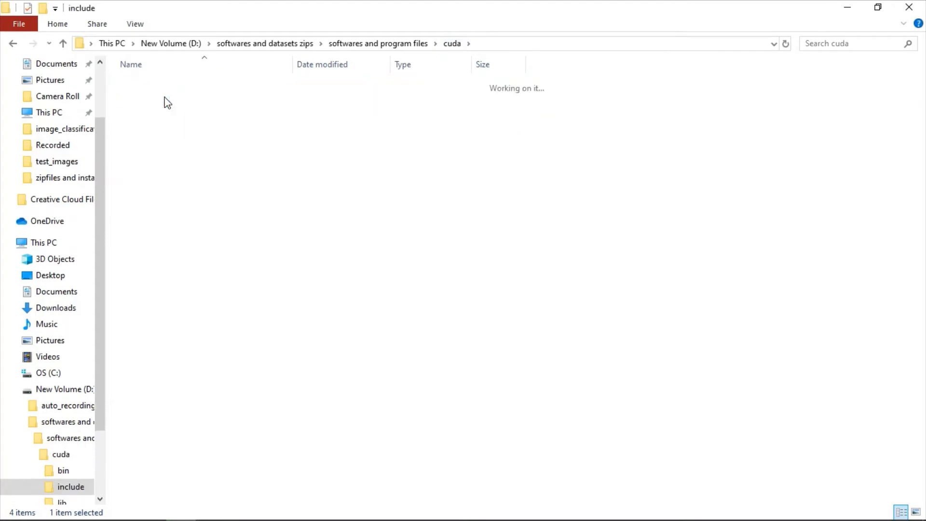
pyautogui.rightClick(169, 87)
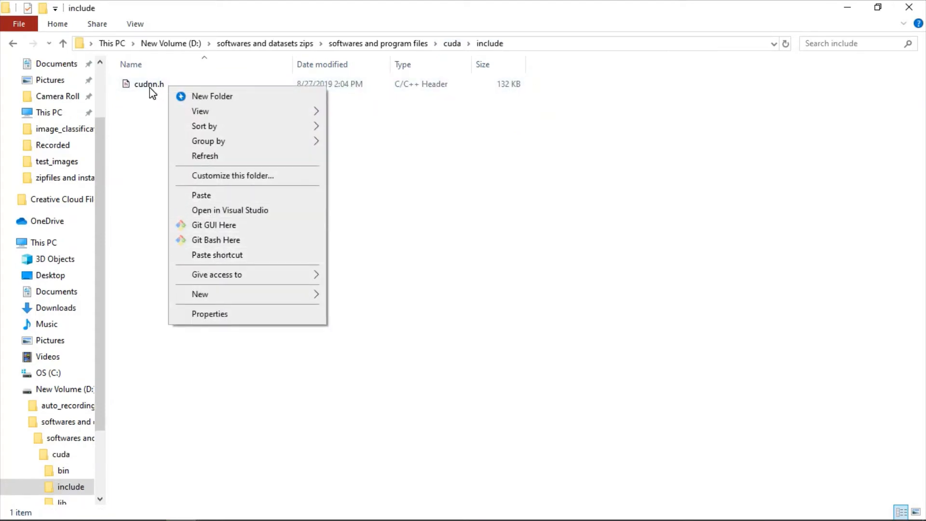
pyautogui.click(152, 93)
pyautogui.rightClick(151, 89)
pyautogui.click(187, 269)
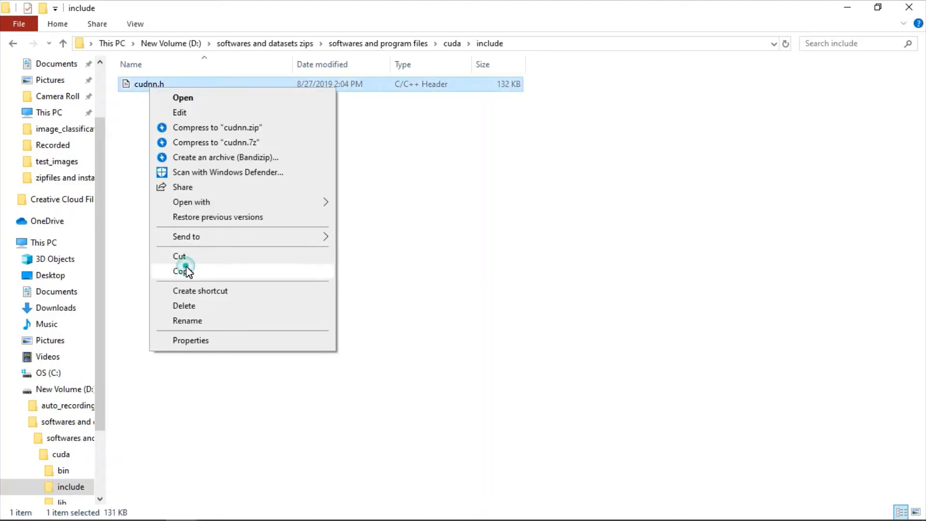
pyautogui.moveTo(185, 511)
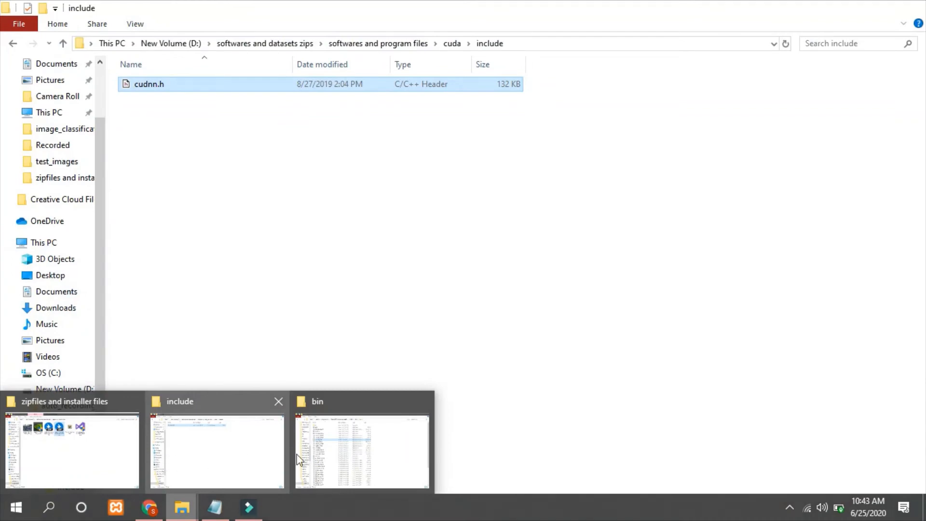
# Step: Paste cudnn.h into the include folder of the CUDA v10.0 installation, replacing the existing file with administrator permission, and minimize that window
pyautogui.click(331, 459)
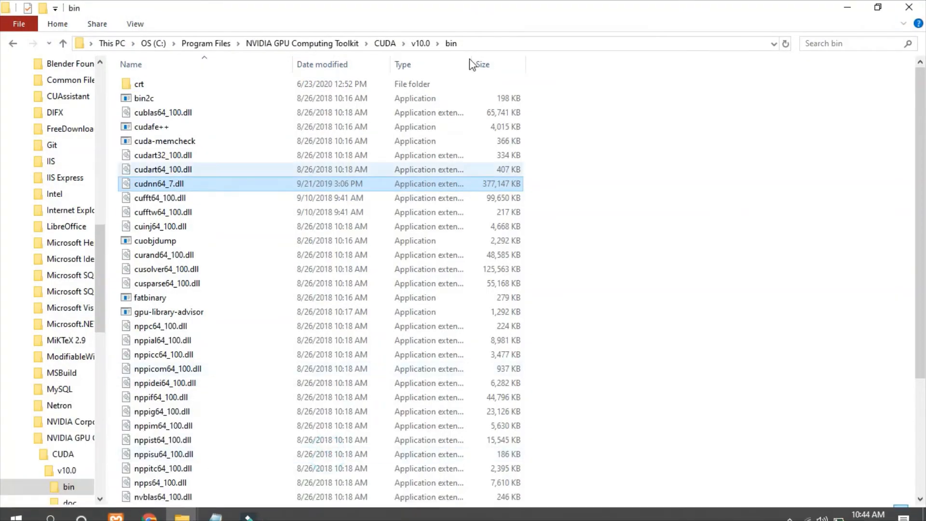
pyautogui.click(425, 44)
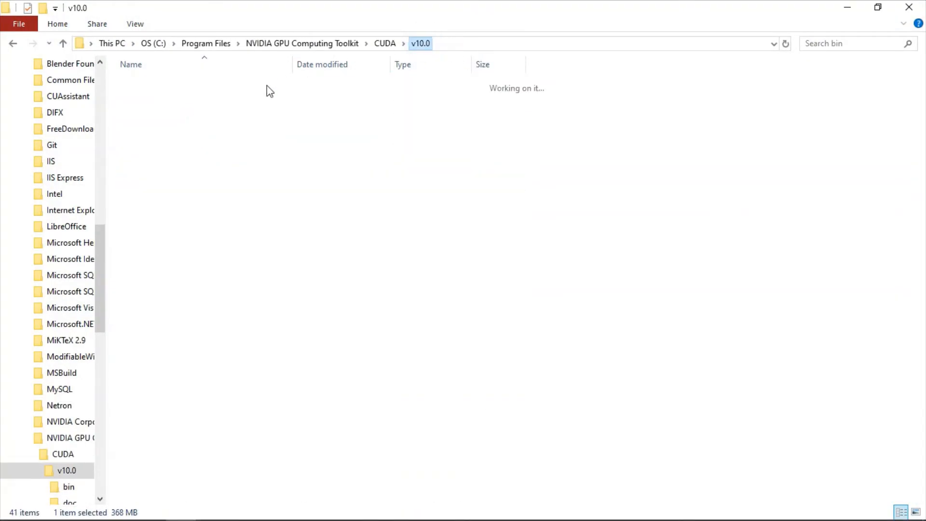
pyautogui.click(181, 124)
pyautogui.doubleClick(181, 125)
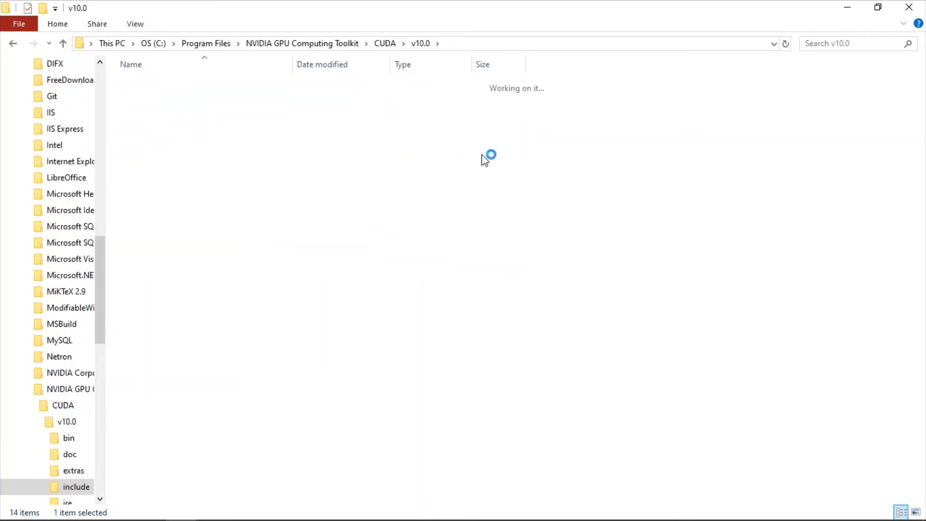
pyautogui.rightClick(733, 127)
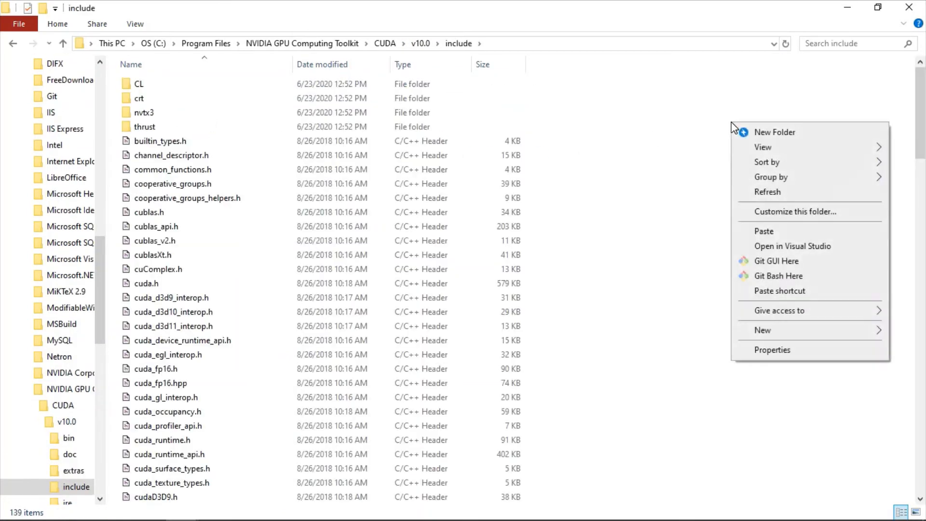
pyautogui.click(772, 230)
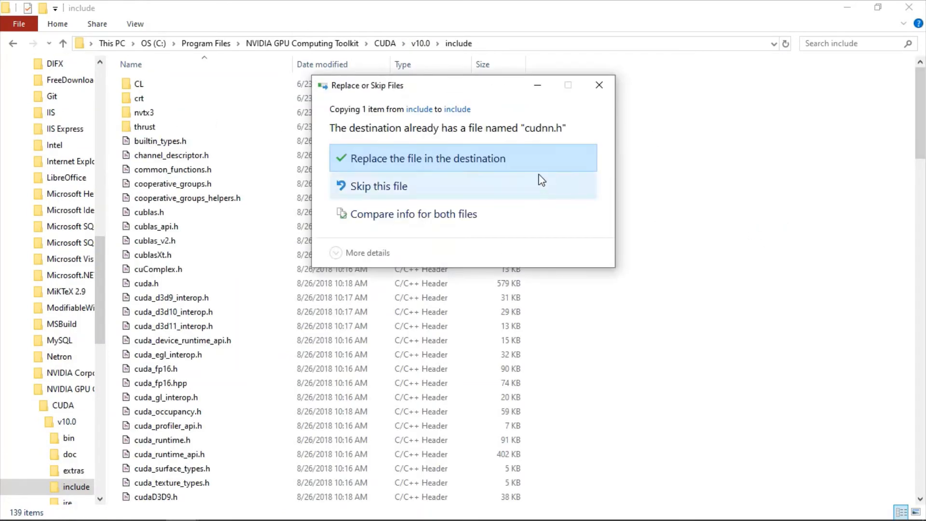
pyautogui.click(537, 162)
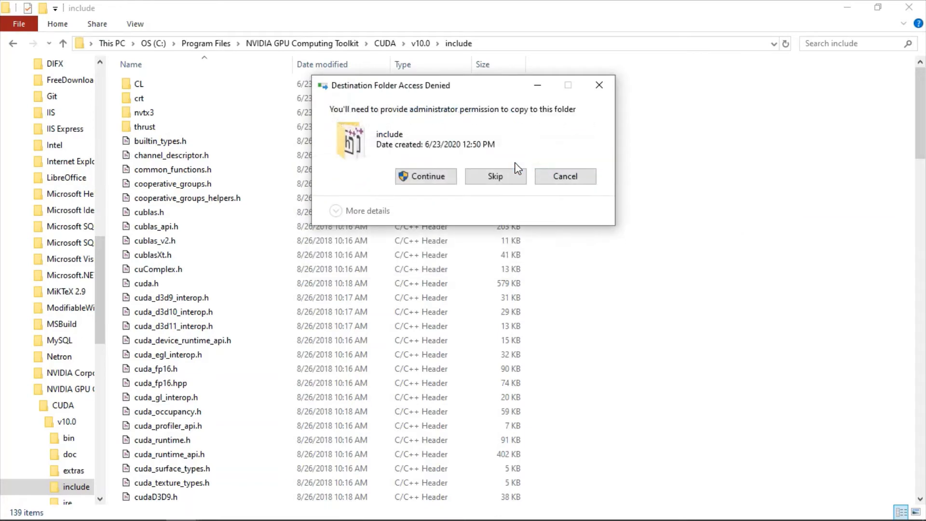
pyautogui.click(438, 179)
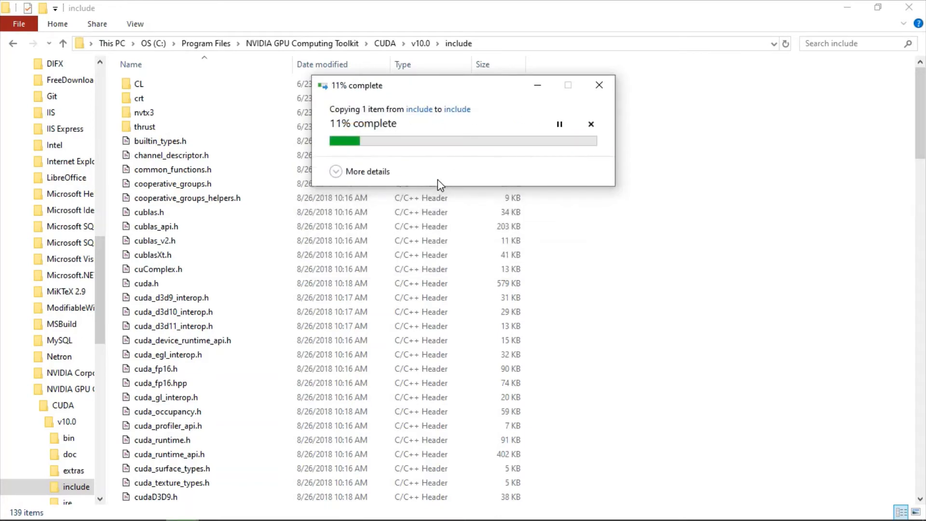
pyautogui.click(848, 7)
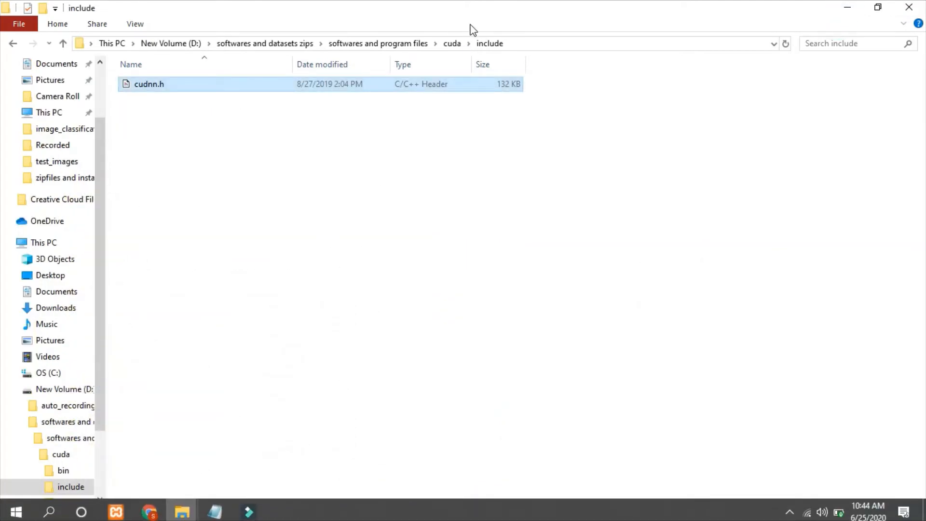
# Step: Open the lib\x64 subfolder of the extracted cuda folder and copy cudnn.lib
pyautogui.click(452, 45)
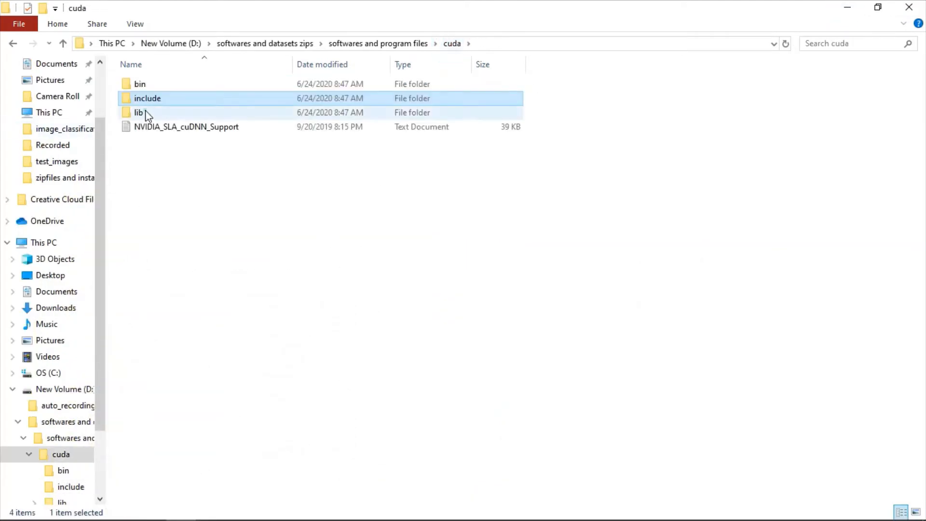
pyautogui.doubleClick(145, 109)
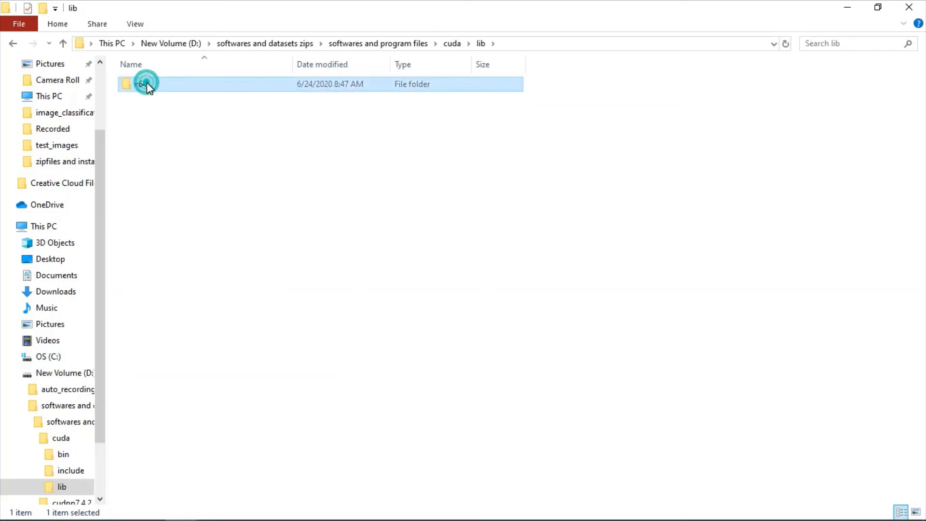
pyautogui.doubleClick(145, 85)
pyautogui.click(149, 86)
pyautogui.rightClick(147, 86)
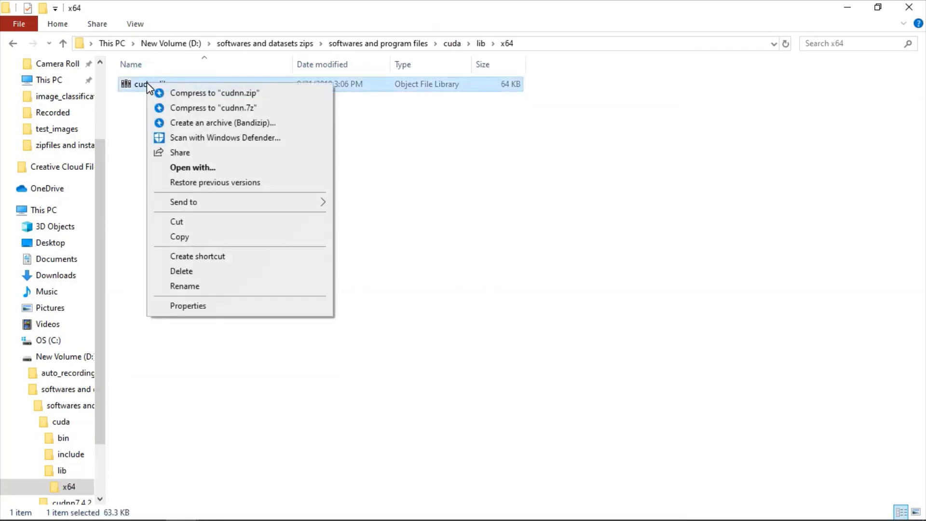
pyautogui.click(213, 239)
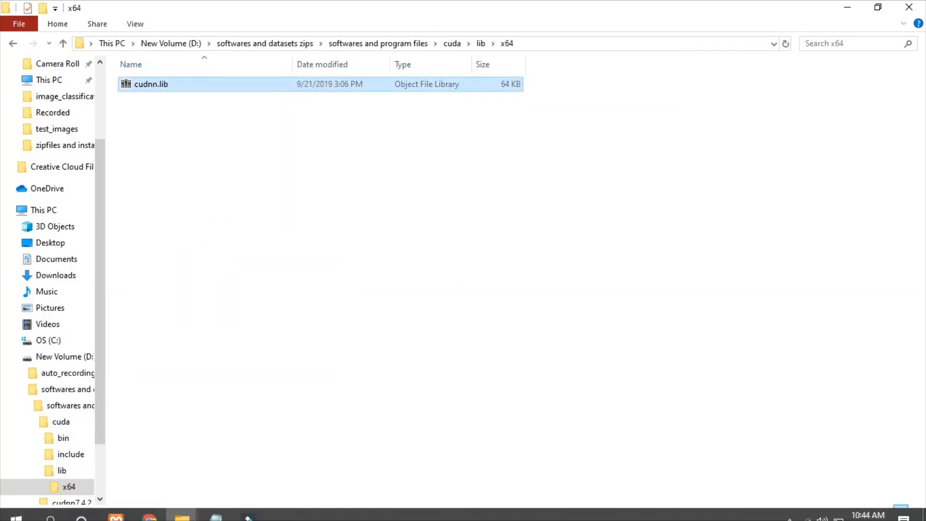
# Step: Paste cudnn.lib into the lib\x64 folder of the CUDA v10.0 installation, replacing the existing file with administrator permission, and minimize that window
pyautogui.moveTo(180, 517)
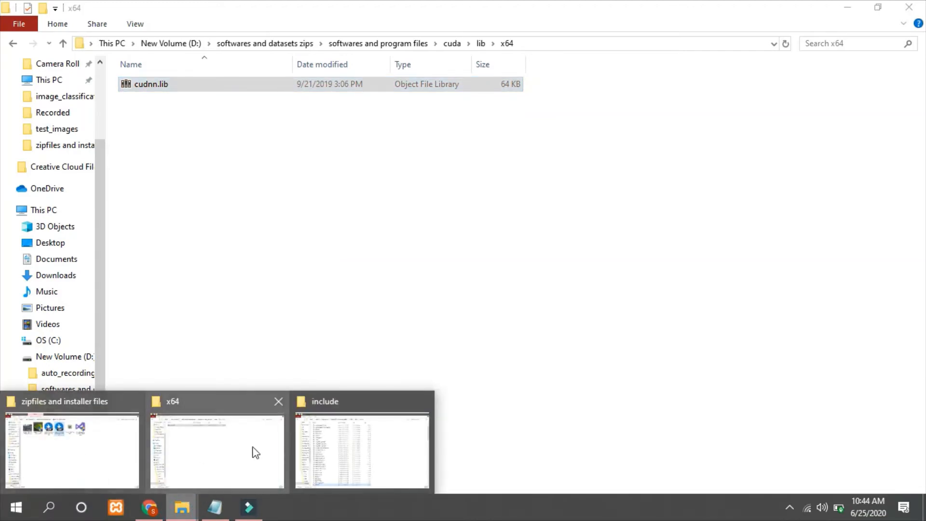
pyautogui.click(332, 445)
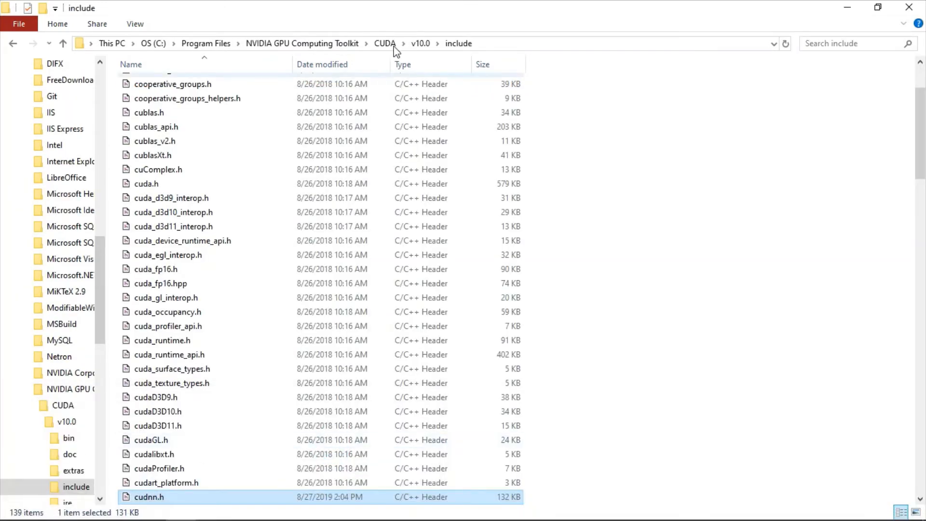
pyautogui.click(420, 46)
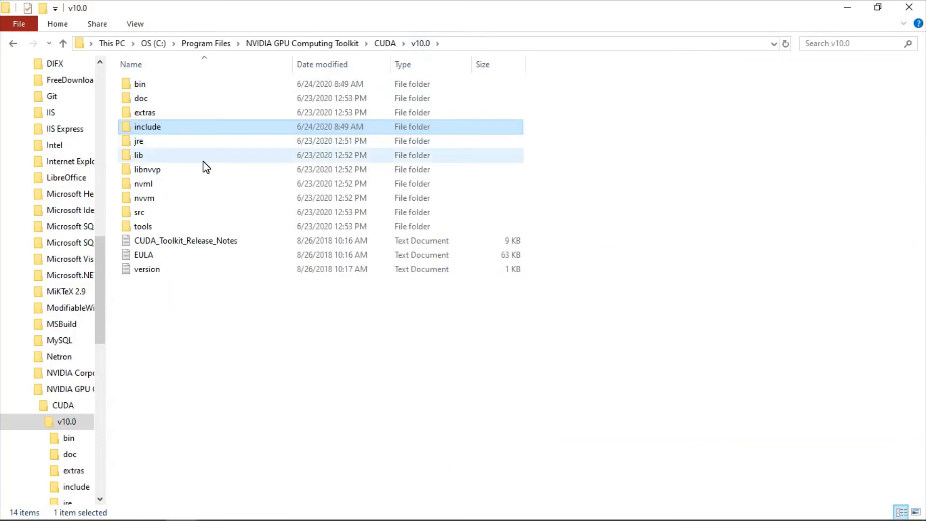
pyautogui.doubleClick(201, 154)
pyautogui.doubleClick(154, 99)
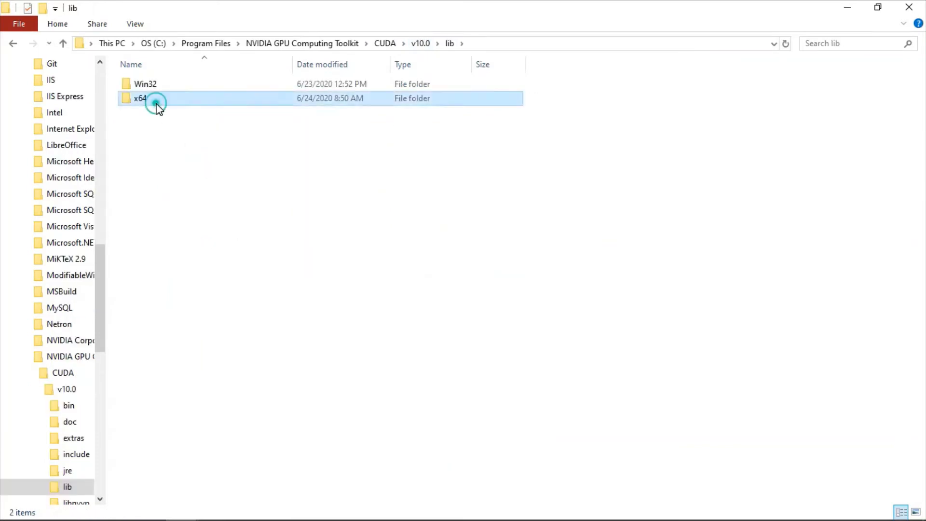
pyautogui.rightClick(803, 62)
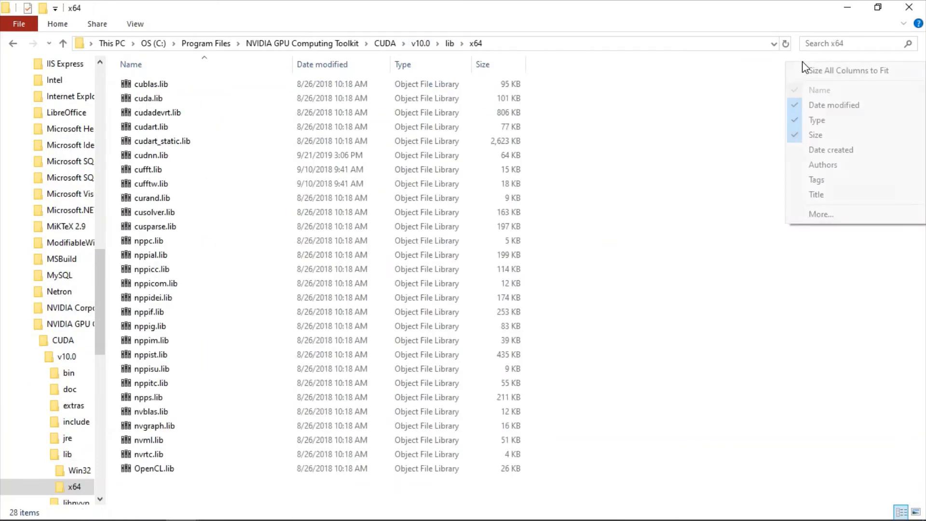
pyautogui.click(677, 136)
pyautogui.rightClick(676, 135)
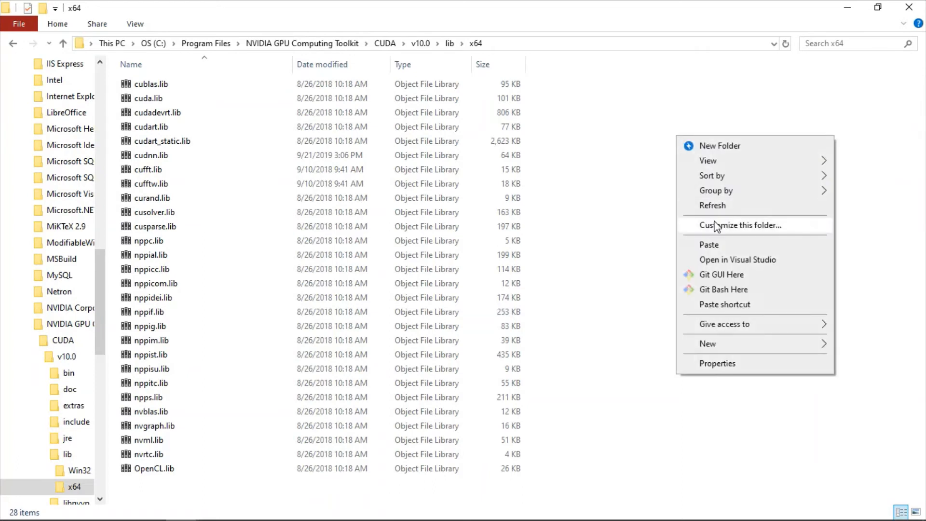
pyautogui.click(724, 245)
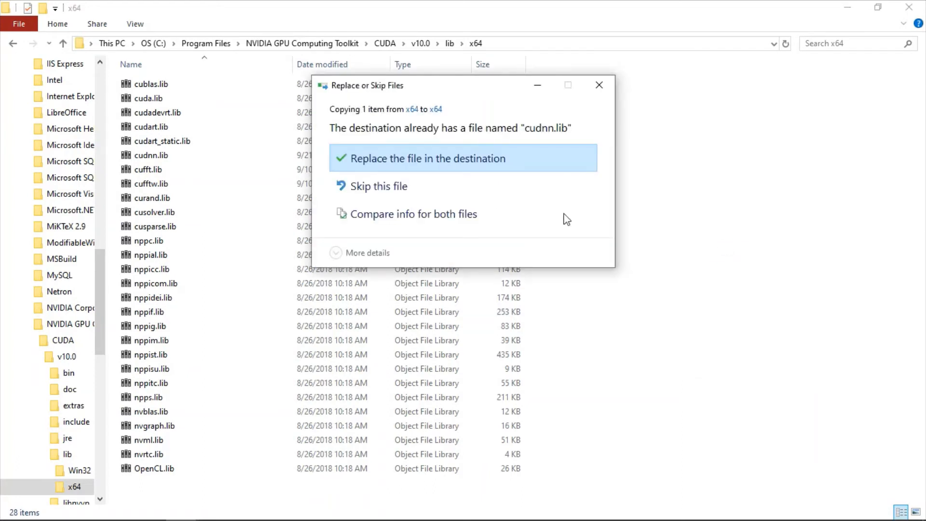
pyautogui.click(497, 161)
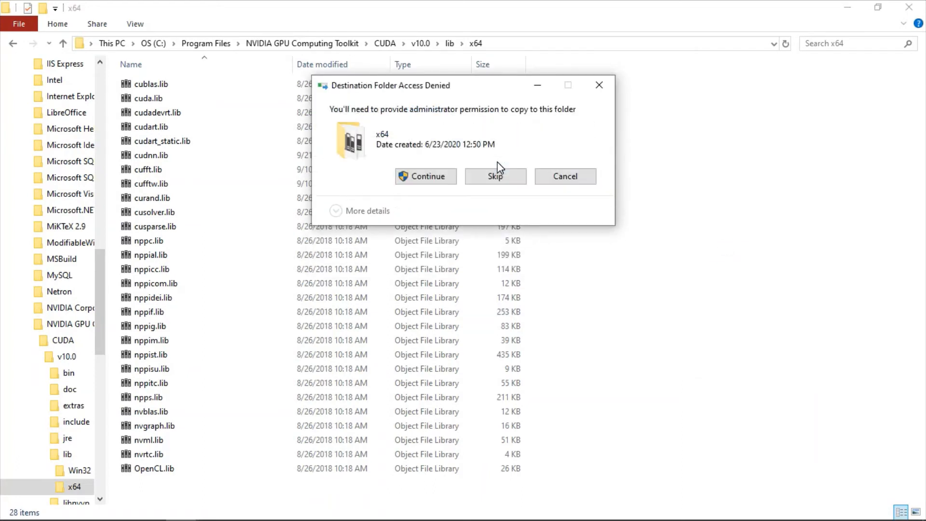
pyautogui.click(445, 176)
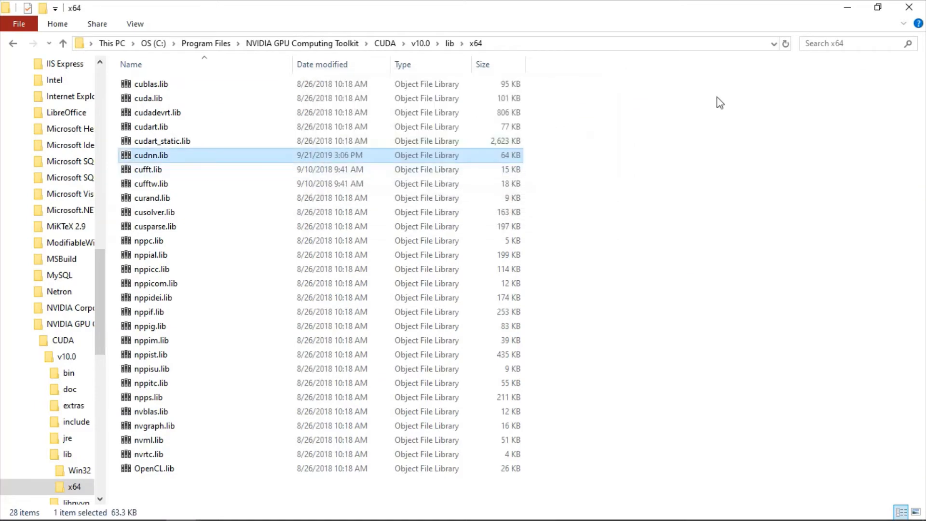
pyautogui.click(847, 7)
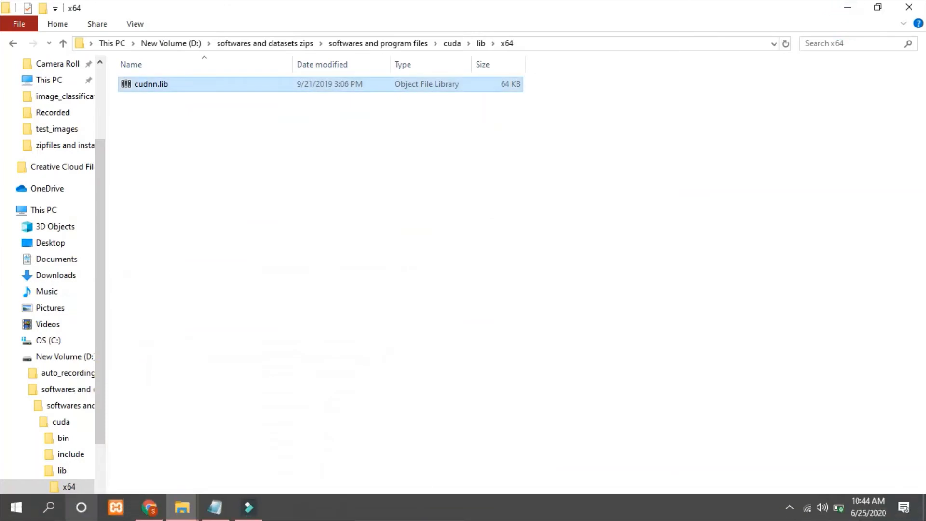
# Step: Switch to the installation guide in Notepad and add the line "4) Edit environment variables and add cuda to path" below the Cudnn step
pyautogui.click(215, 507)
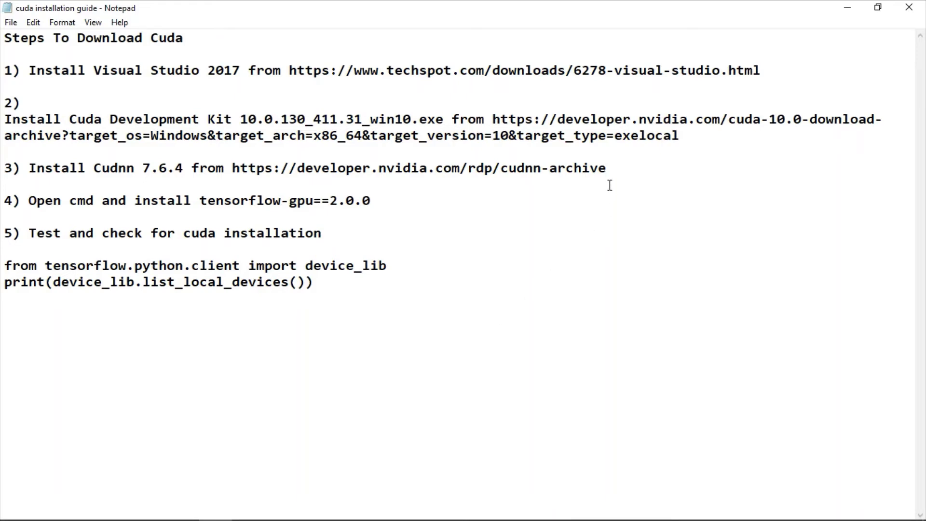
pyautogui.moveTo(617, 170); pyautogui.dragTo(238, 47)
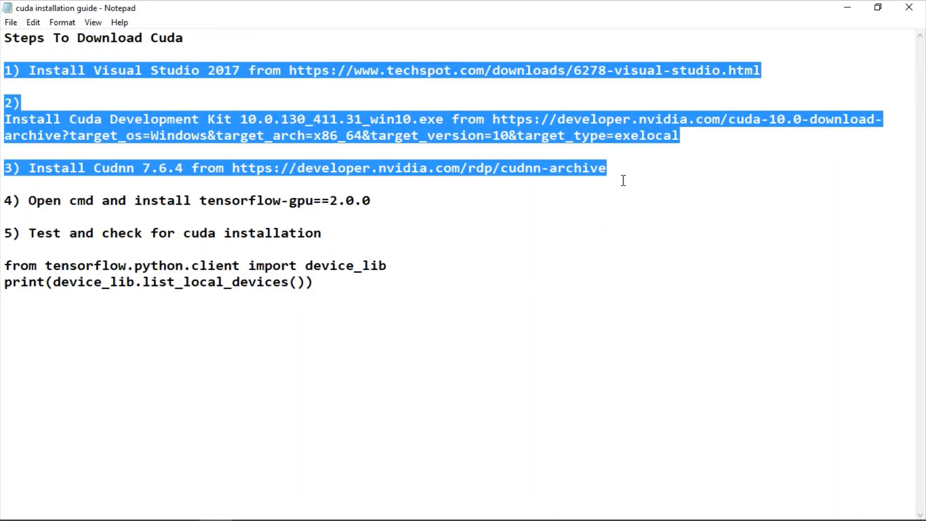
pyautogui.click(641, 167)
pyautogui.press('Return')
pyautogui.press('Return')
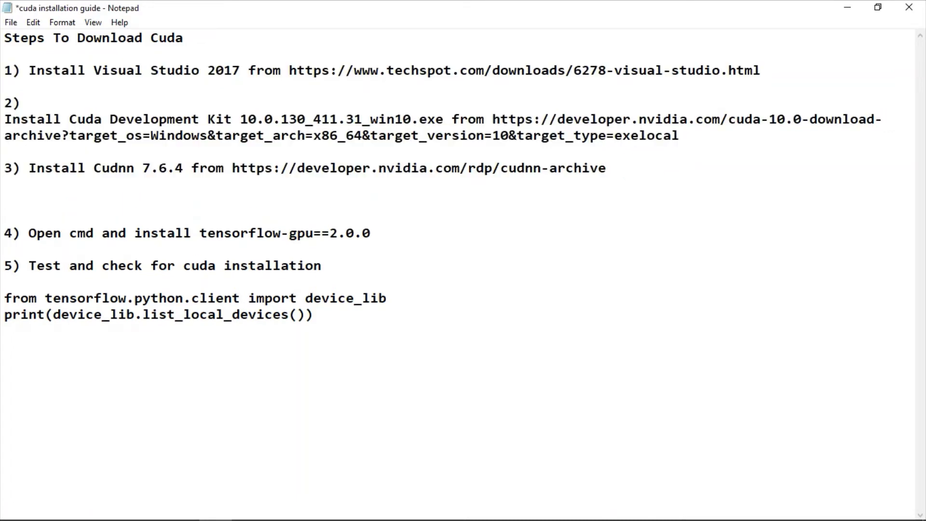
pyautogui.write('4) Edit environme')
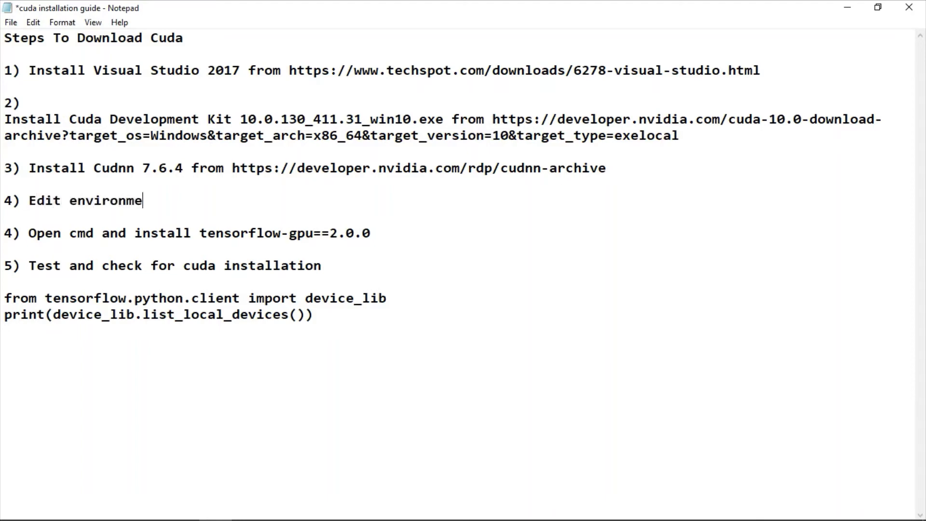
pyautogui.write('nt variable')
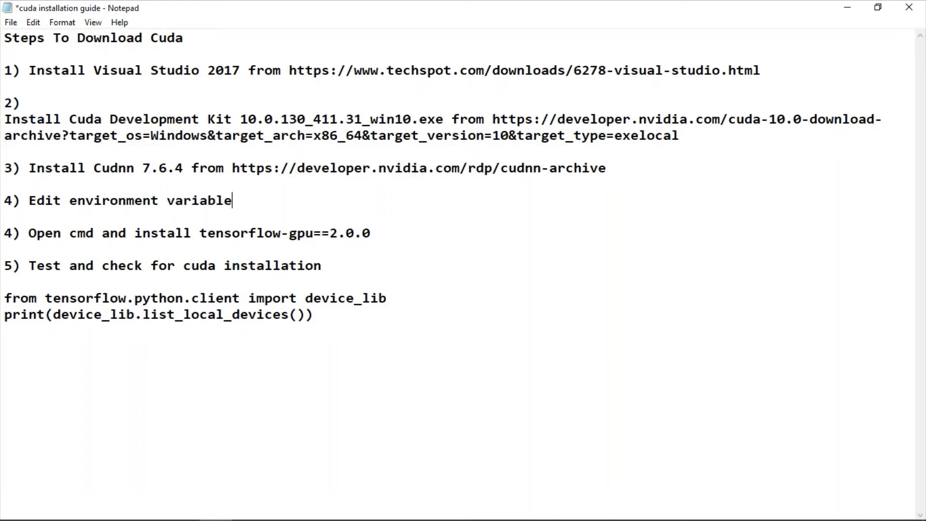
pyautogui.write('s and add ')
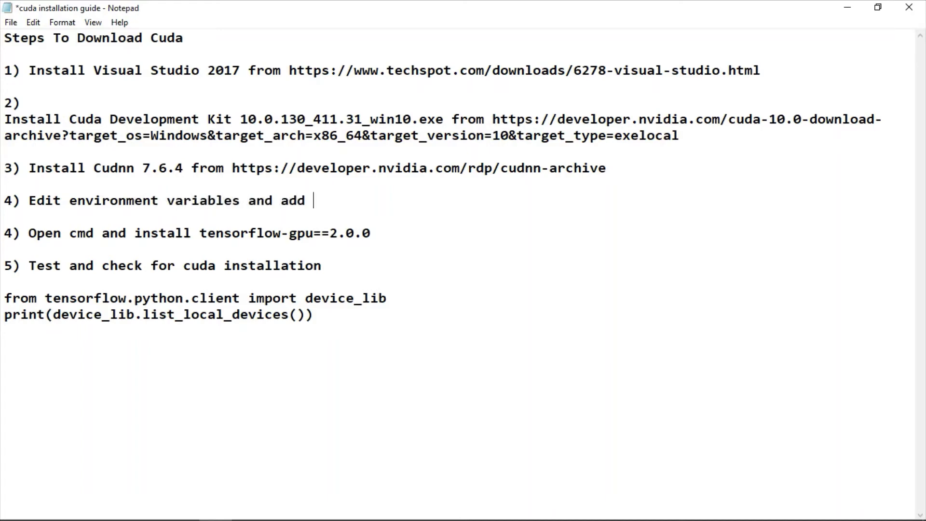
pyautogui.write('cu')
pyautogui.press('BackSpace')
pyautogui.write('cud a')
pyautogui.press('BackSpace')
pyautogui.press('BackSpace')
pyautogui.write('at')
pyautogui.write('to')
pyautogui.click(685, 284)
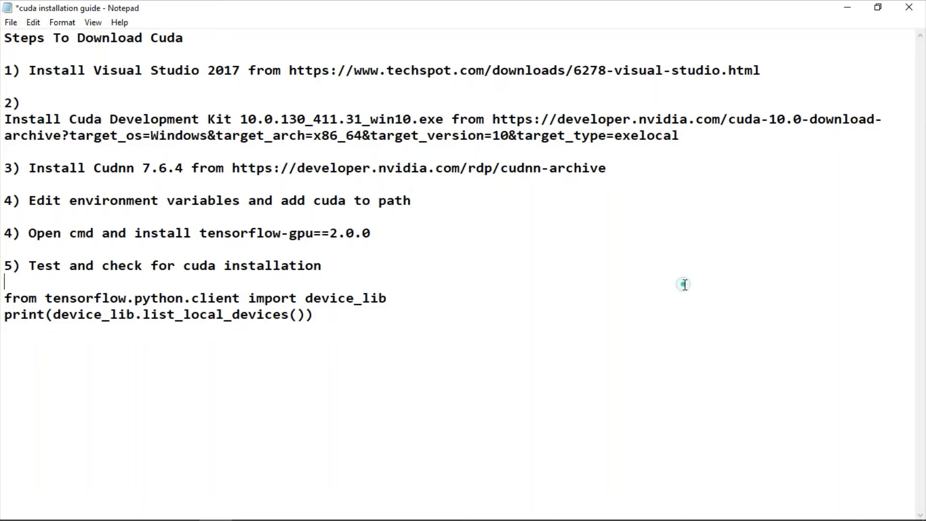
# Step: Renumber the tensorflow-gpu installation step as 5 and the cuda installation test step as 6
pyautogui.click(13, 233)
pyautogui.press('BackSpace')
pyautogui.write('5\\')
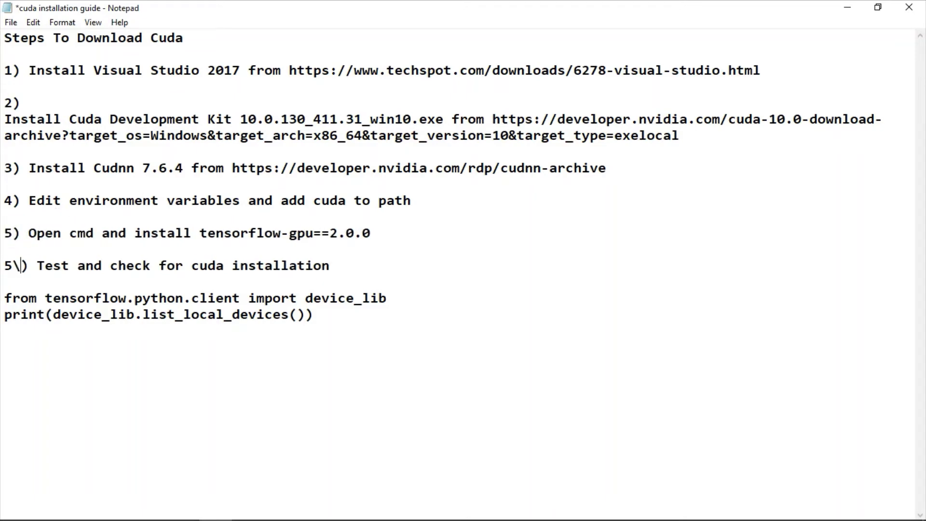
pyautogui.press('BackSpace')
pyautogui.press('BackSpace')
pyautogui.write('6')
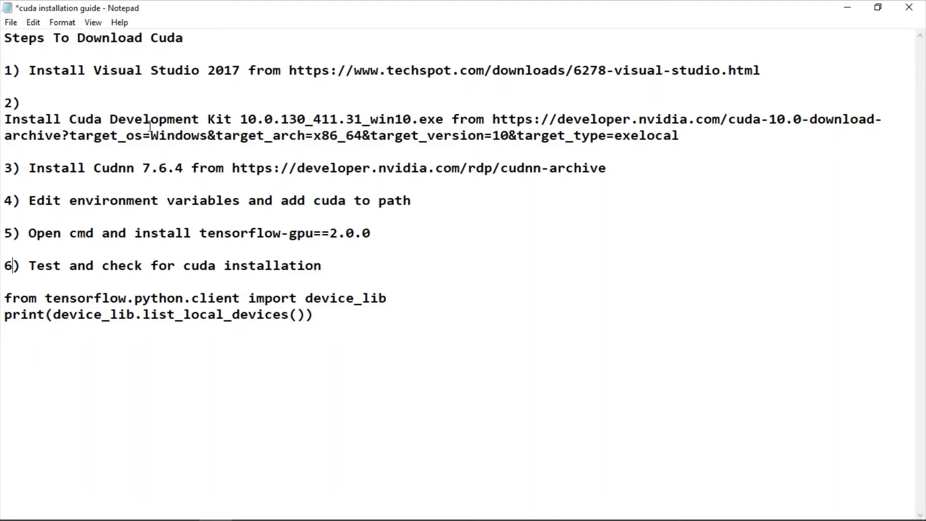
pyautogui.click(433, 192)
# Step: Minimize the installation guide, the extracted cuda folder window and the browser to reach the desktop
pyautogui.click(850, 8)
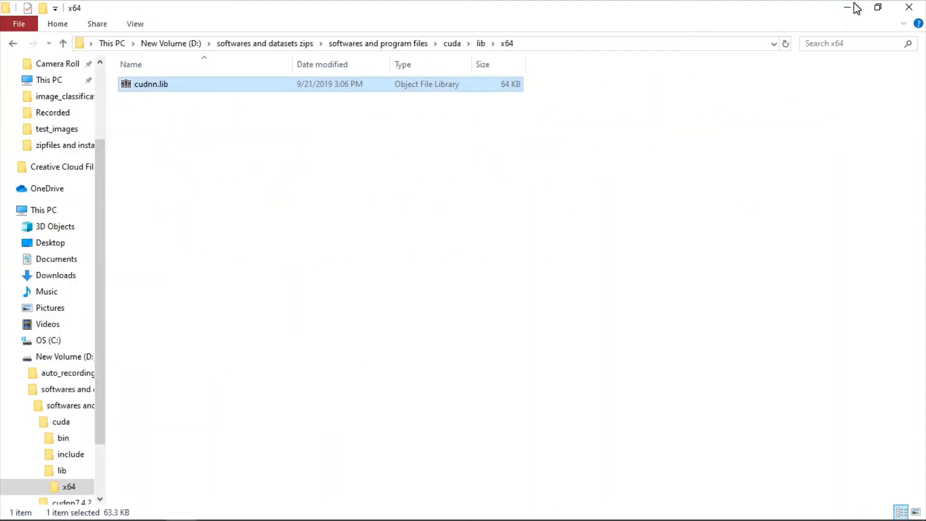
pyautogui.click(857, 8)
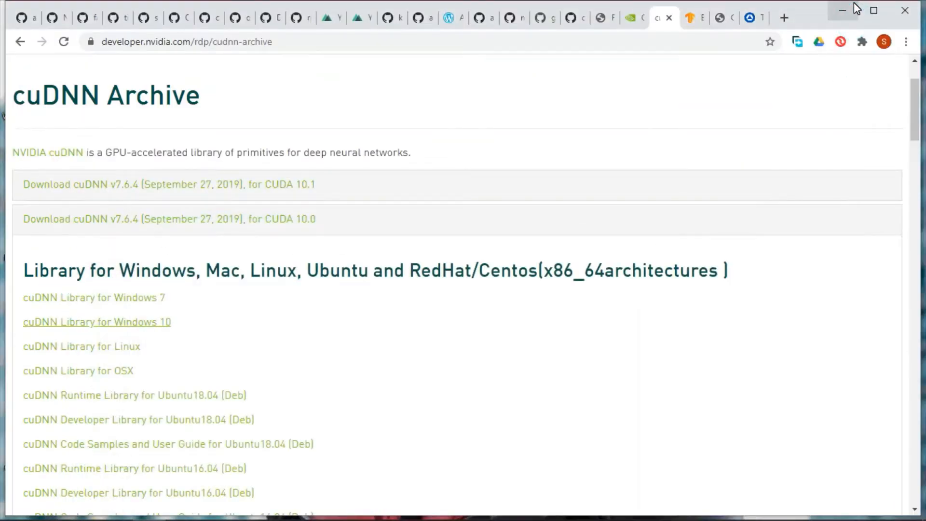
pyautogui.click(857, 8)
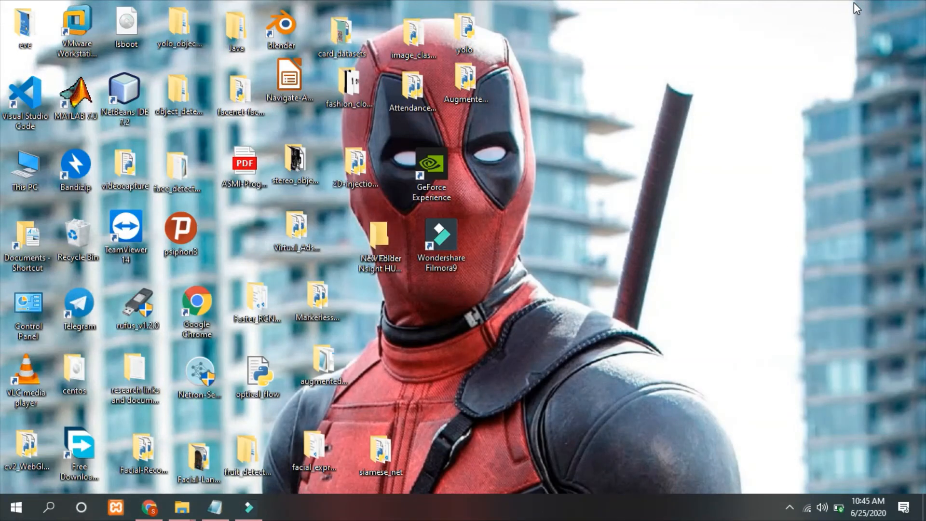
# Step: Find the system environment variables settings through Windows search and open the system Path variable for editing
pyautogui.press('super')
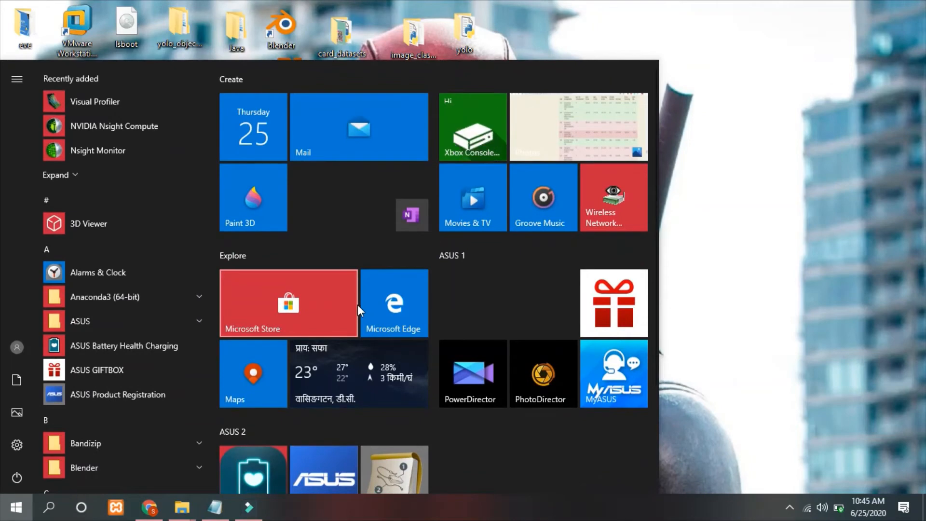
pyautogui.write('envir')
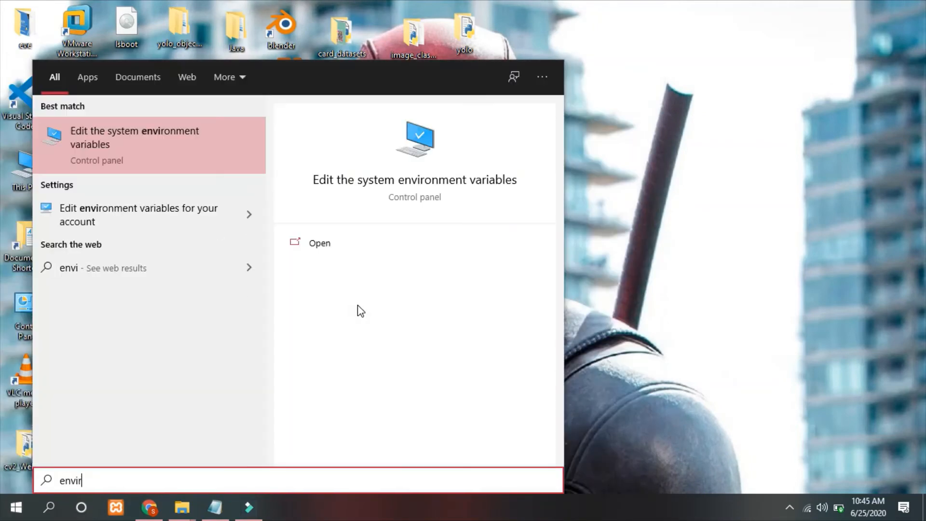
pyautogui.write('onme')
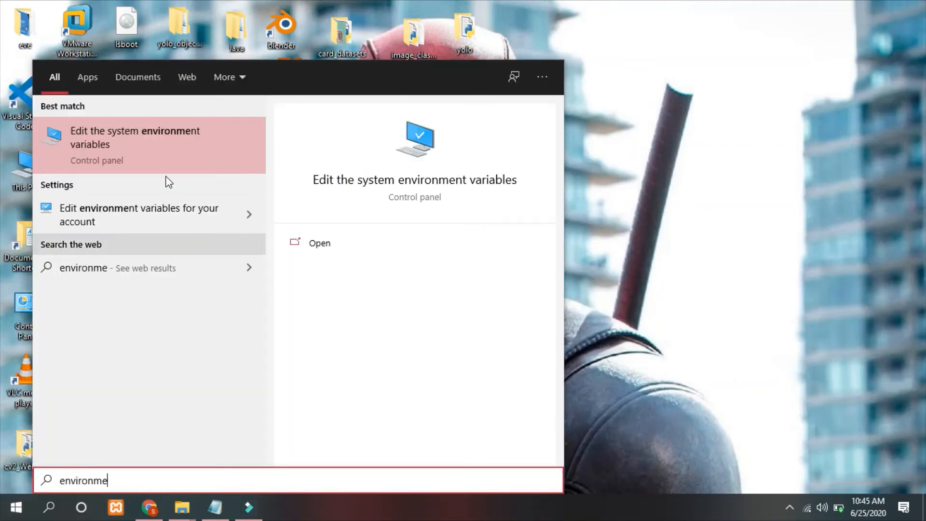
pyautogui.click(163, 134)
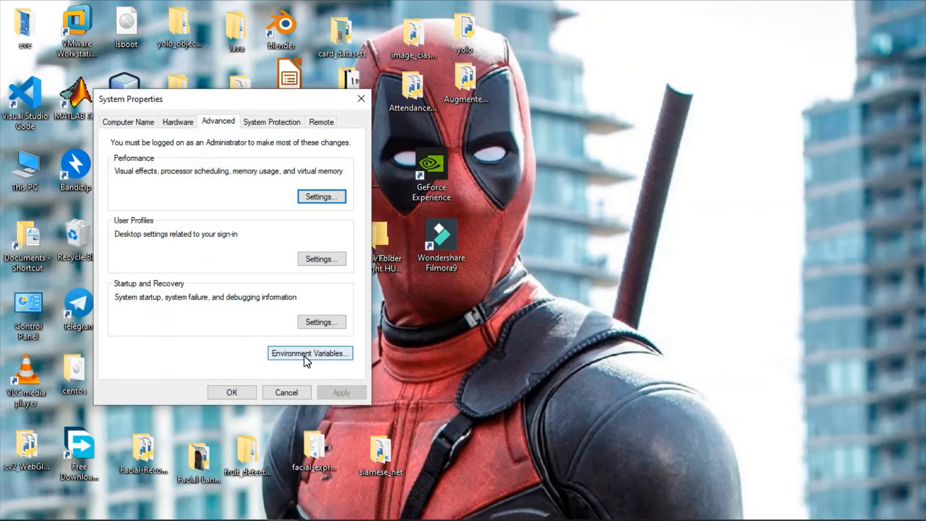
pyautogui.click(305, 357)
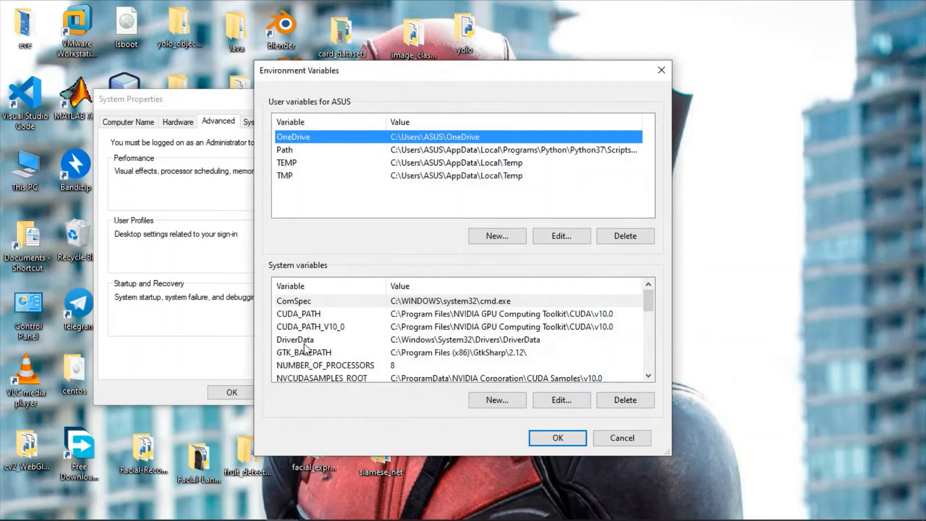
pyautogui.scroll(-3, 315, 366)
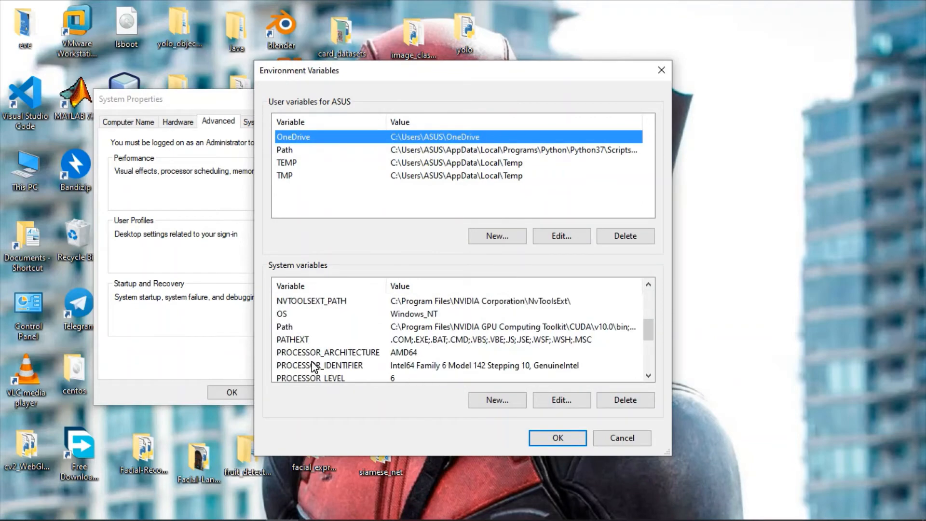
pyautogui.doubleClick(288, 328)
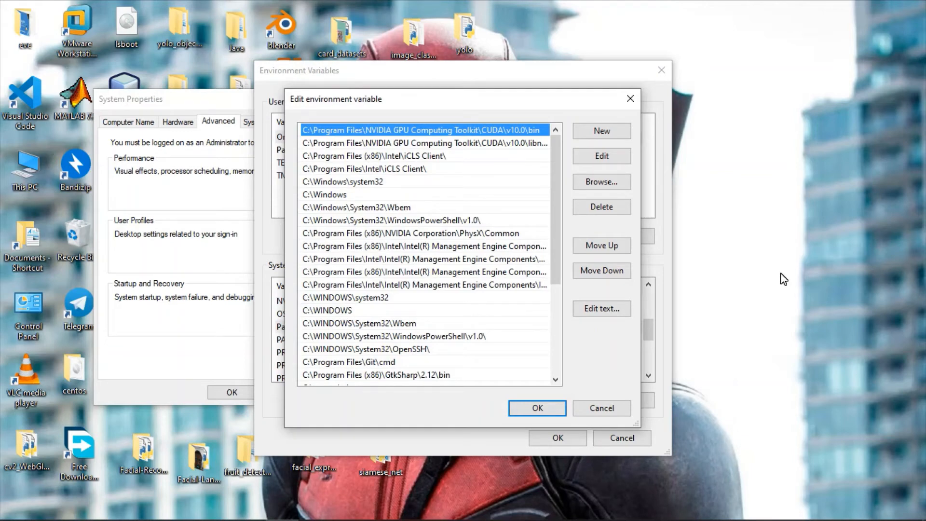
# Step: Examine the CUDA v10.0 bin and libnvvp entries at the start of the Path list
pyautogui.click(514, 139)
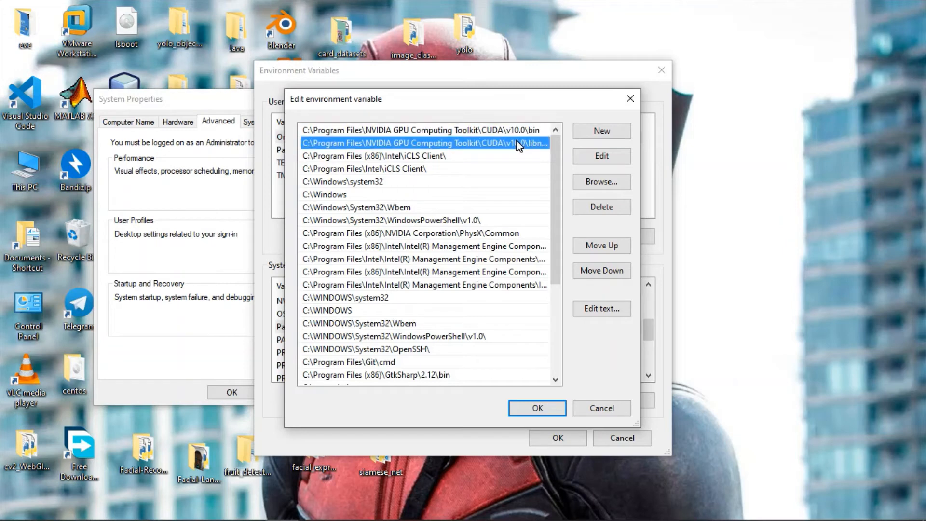
pyautogui.click(512, 133)
pyautogui.click(512, 146)
pyautogui.click(504, 130)
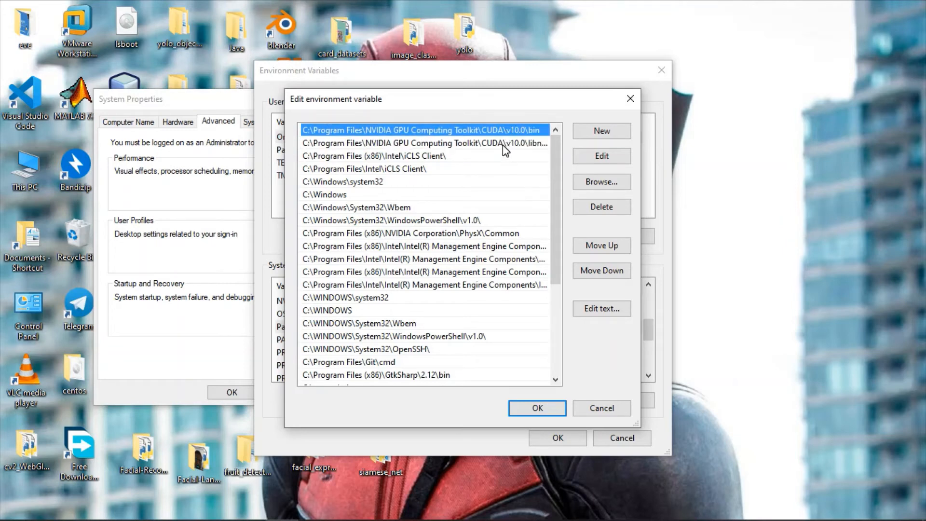
pyautogui.click(503, 145)
pyautogui.click(496, 131)
pyautogui.click(502, 145)
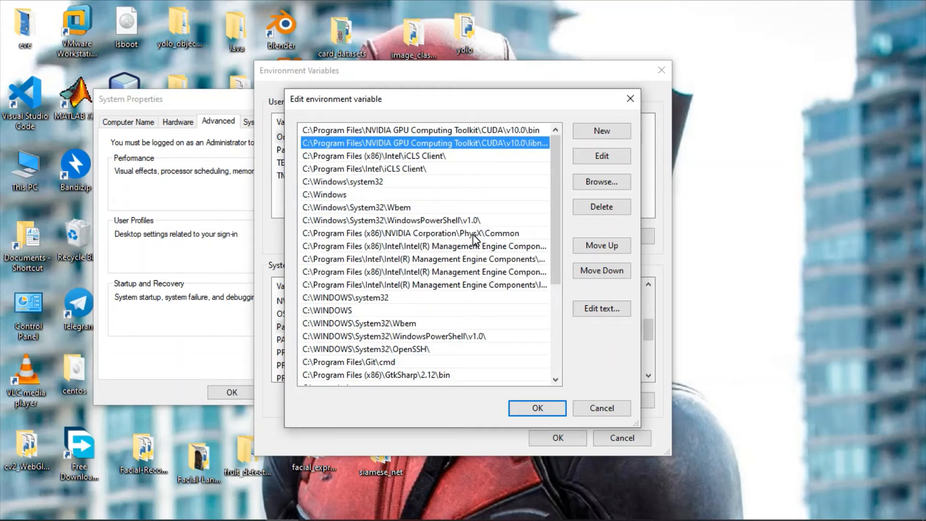
# Step: Remove the CUDA v10.0 include and lib\x64 entries from the end of the system Path list
pyautogui.scroll(-4, 473, 235)
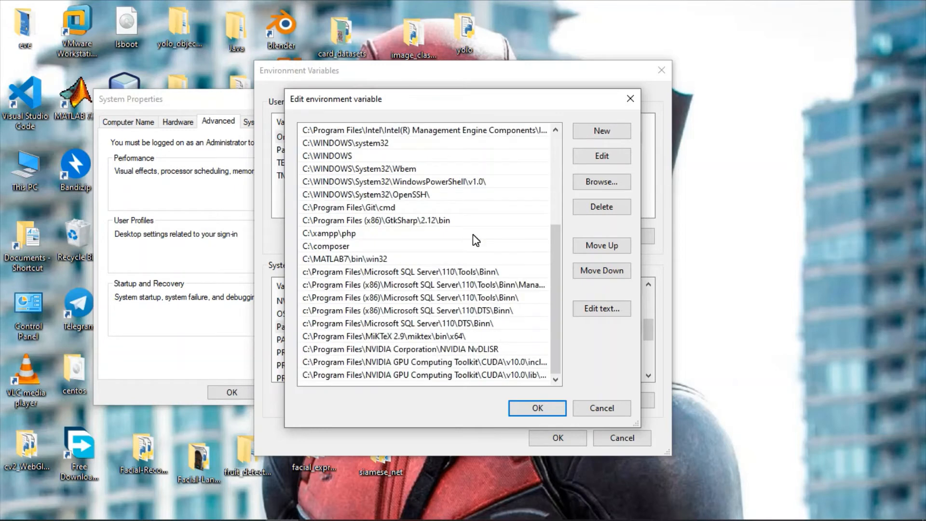
pyautogui.click(462, 363)
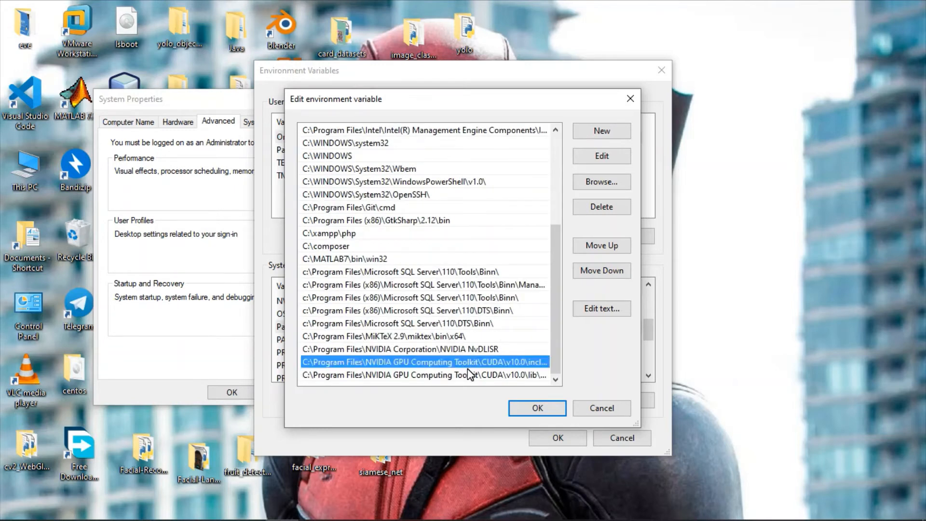
pyautogui.click(467, 375)
pyautogui.click(479, 363)
pyautogui.doubleClick(479, 363)
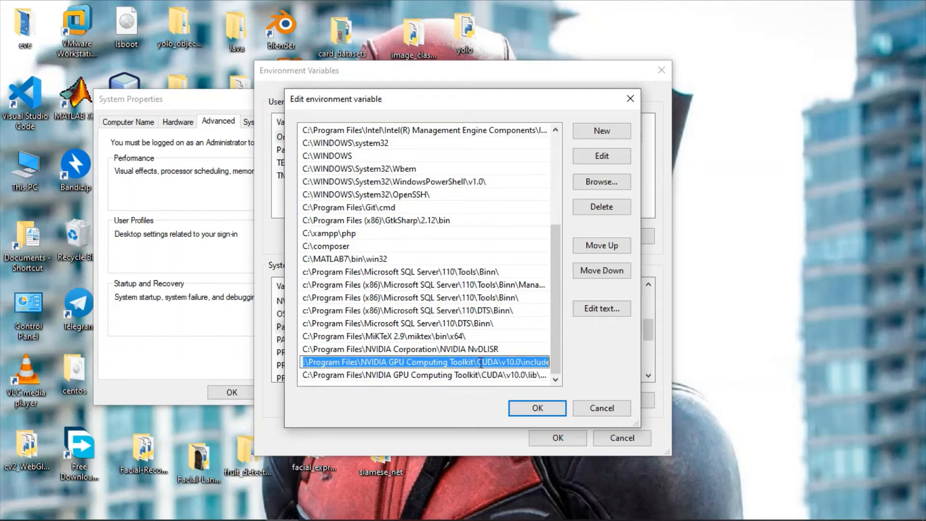
pyautogui.press('BackSpace')
pyautogui.doubleClick(485, 375)
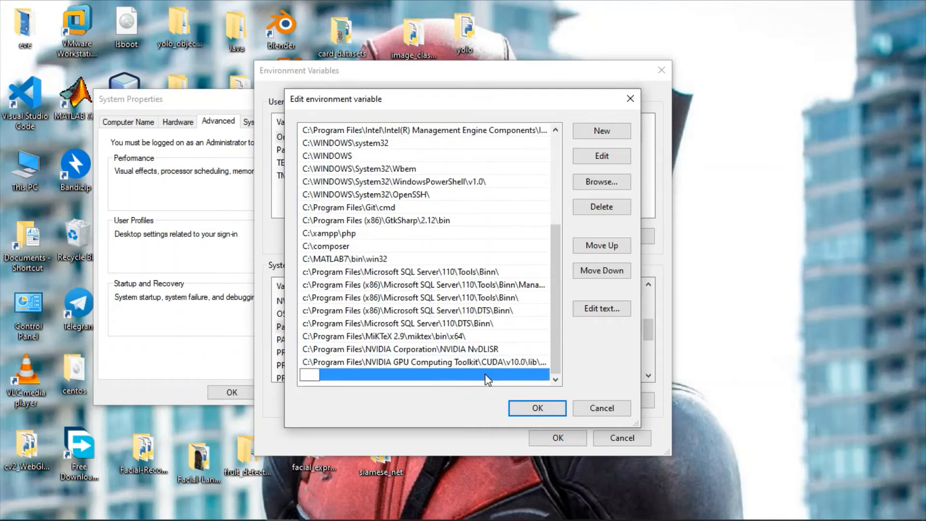
pyautogui.doubleClick(483, 363)
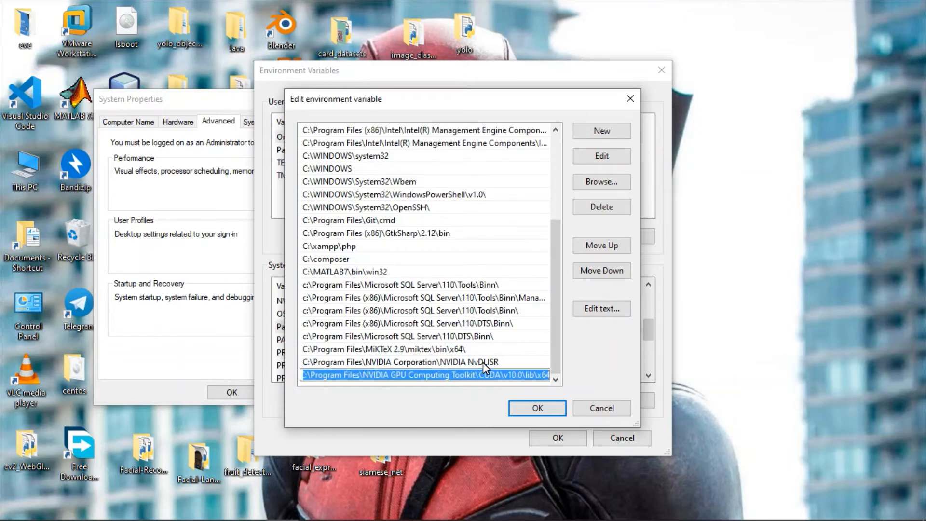
pyautogui.press('BackSpace')
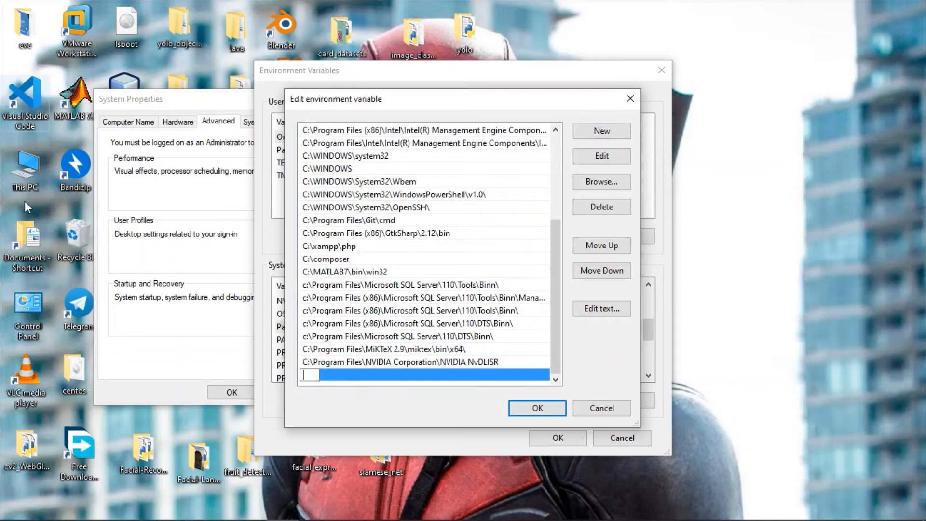
# Step: Check the full paths of the remaining CUDA v10.0 bin and libnvvp entries in the Path variable
pyautogui.moveTo(303, 515)
pyautogui.click(182, 507)
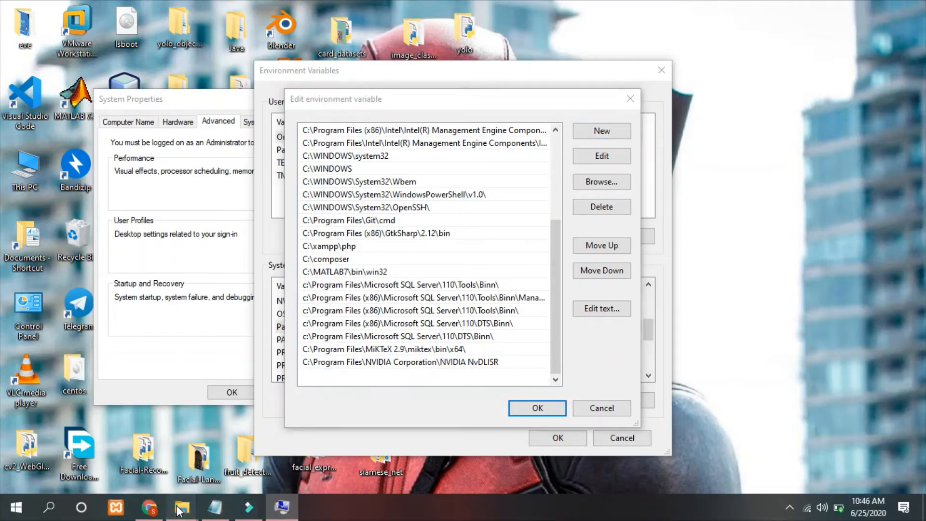
pyautogui.moveTo(322, 458)
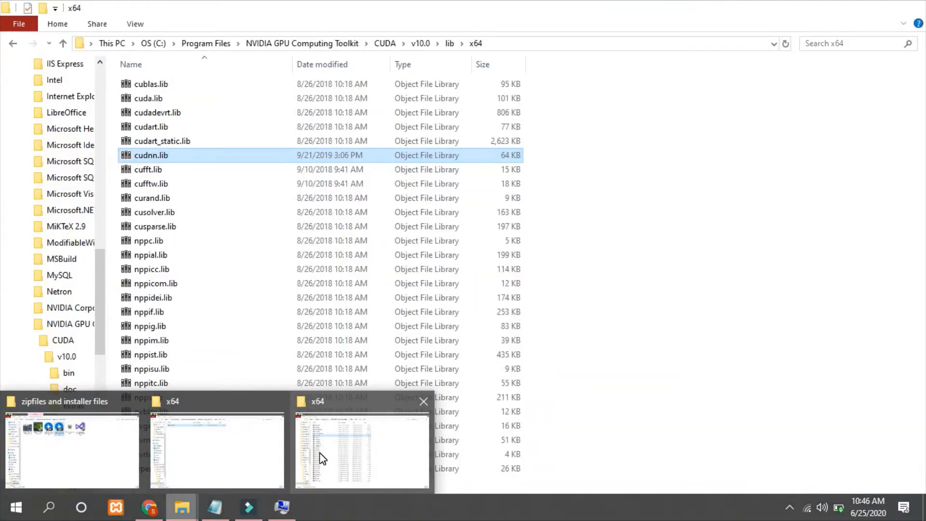
pyautogui.moveTo(276, 459)
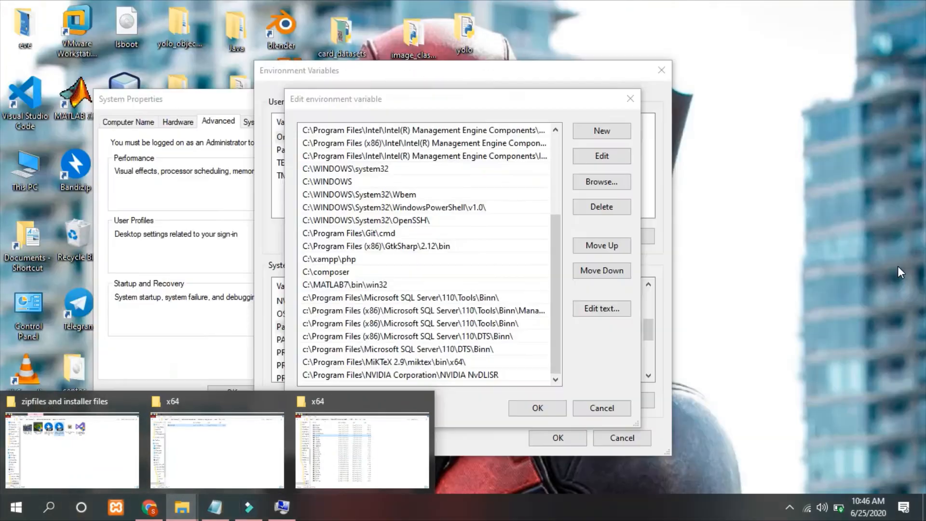
pyautogui.scroll(3, 467, 183)
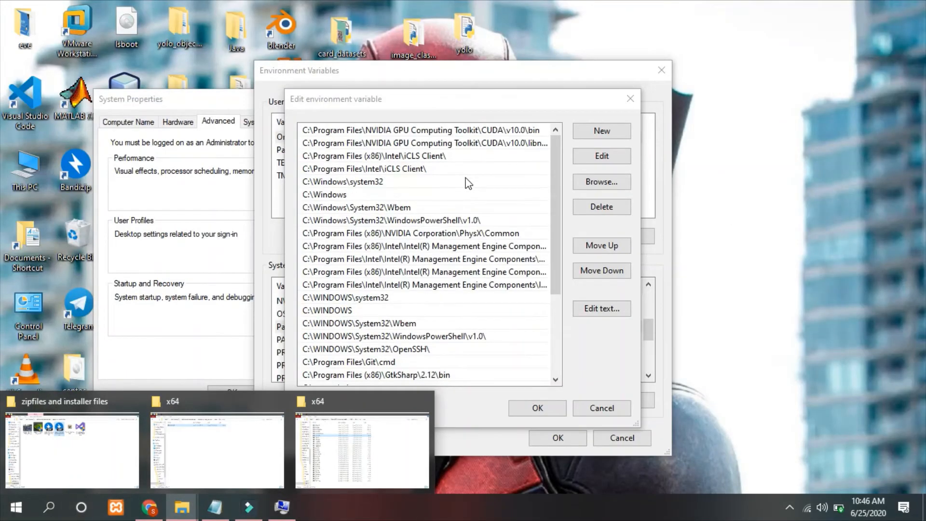
pyautogui.doubleClick(531, 130)
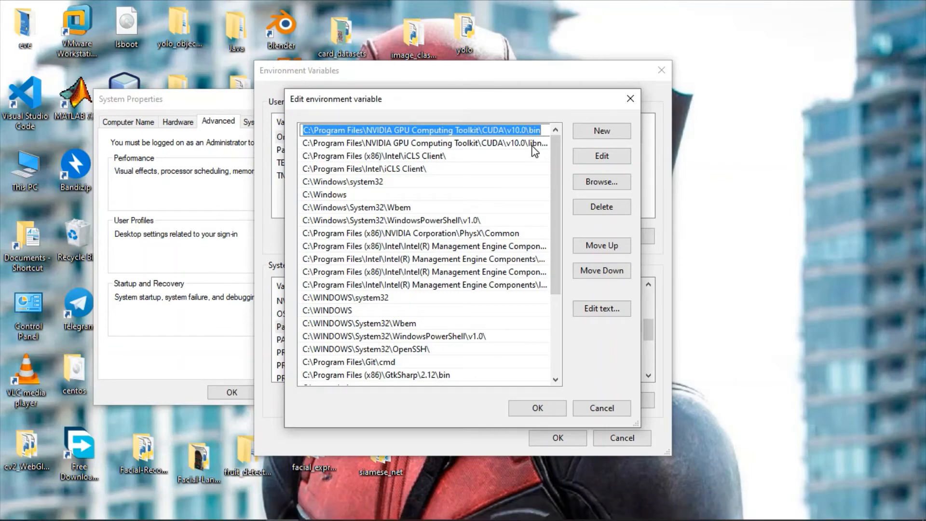
pyautogui.doubleClick(534, 143)
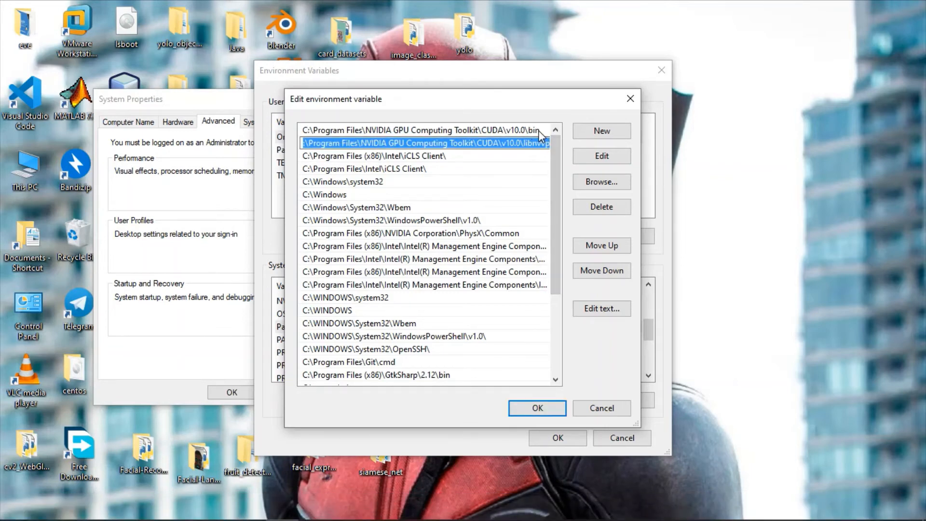
pyautogui.doubleClick(543, 131)
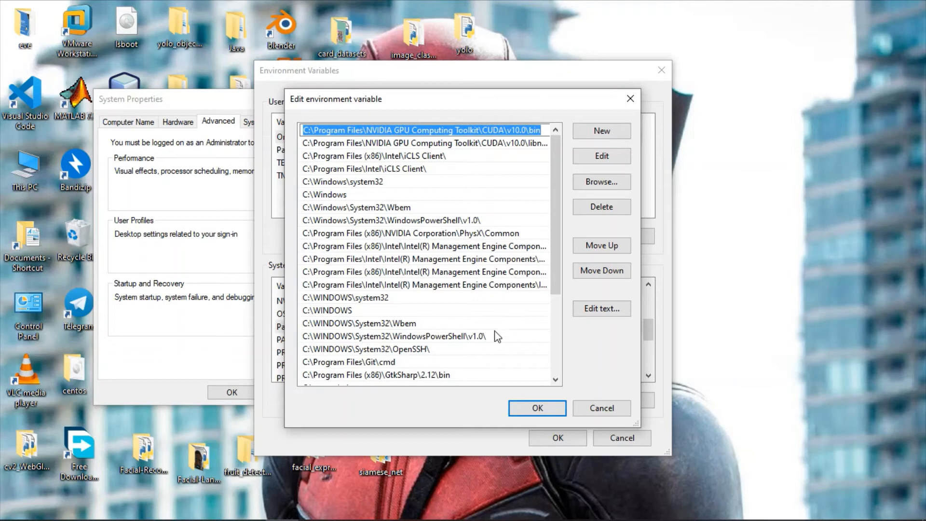
pyautogui.scroll(-4, 492, 333)
# Step: Switch to File Explorer and copy the full path of the lib\x64 folder in the CUDA v10.0 installation
pyautogui.moveTo(180, 517)
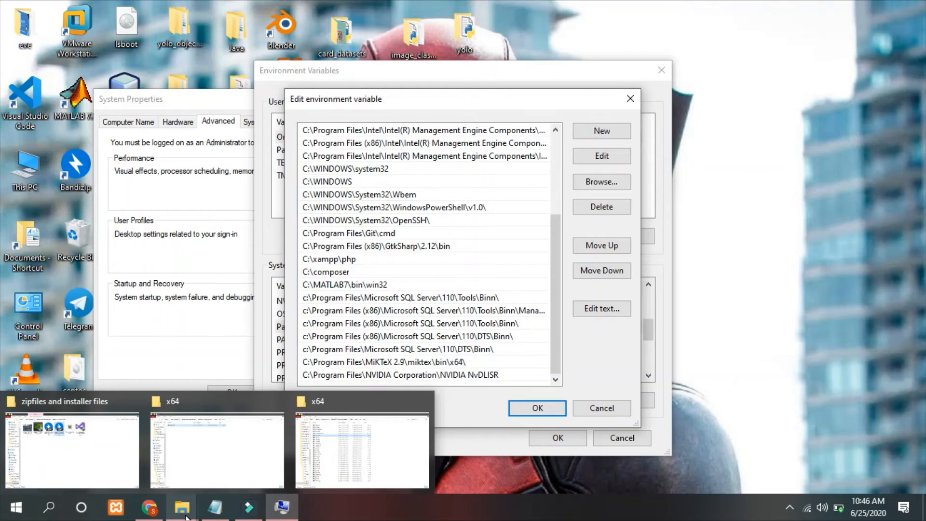
pyautogui.click(186, 518)
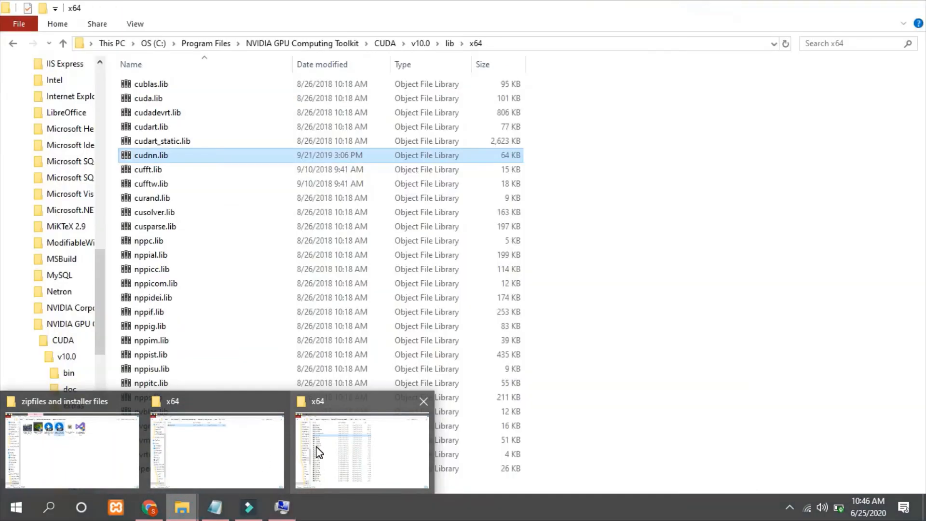
pyautogui.click(319, 452)
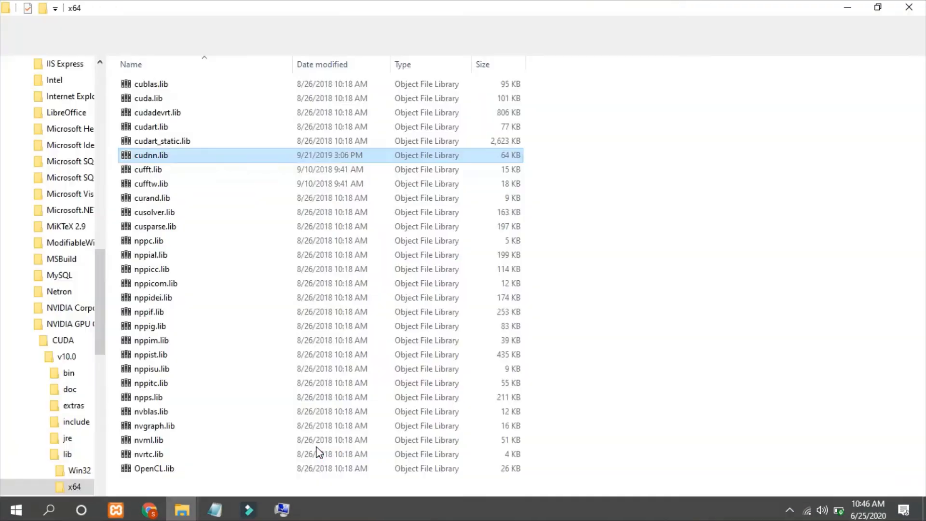
pyautogui.hotkey('alt', 'Left')
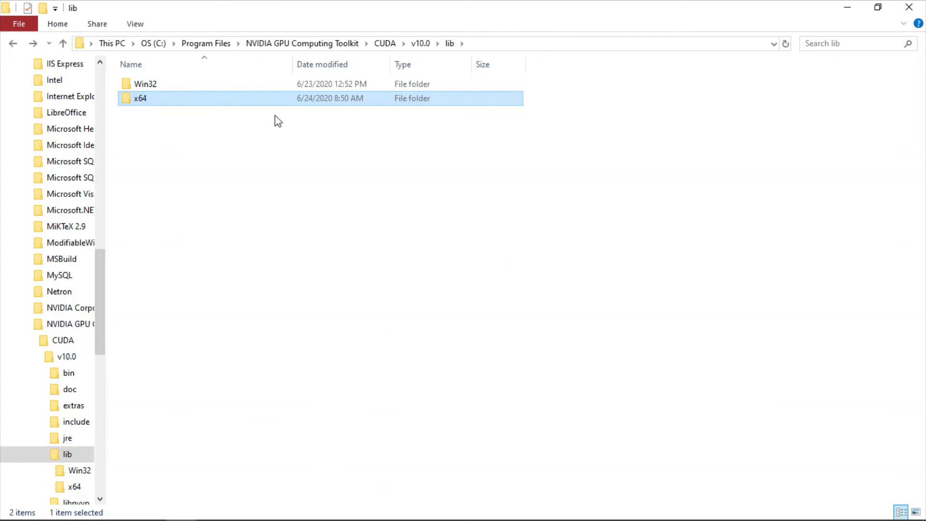
pyautogui.doubleClick(272, 104)
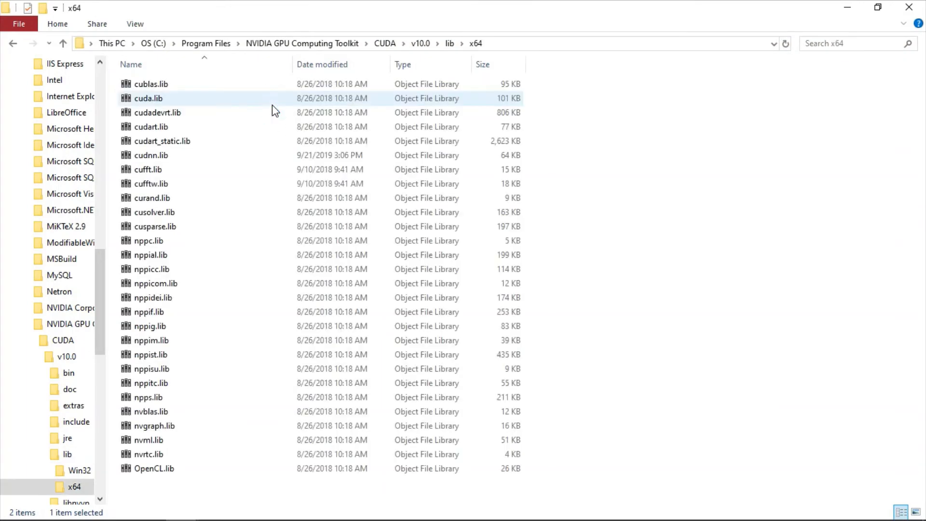
pyautogui.click(520, 44)
pyautogui.hotkey('ctrl', 'c')
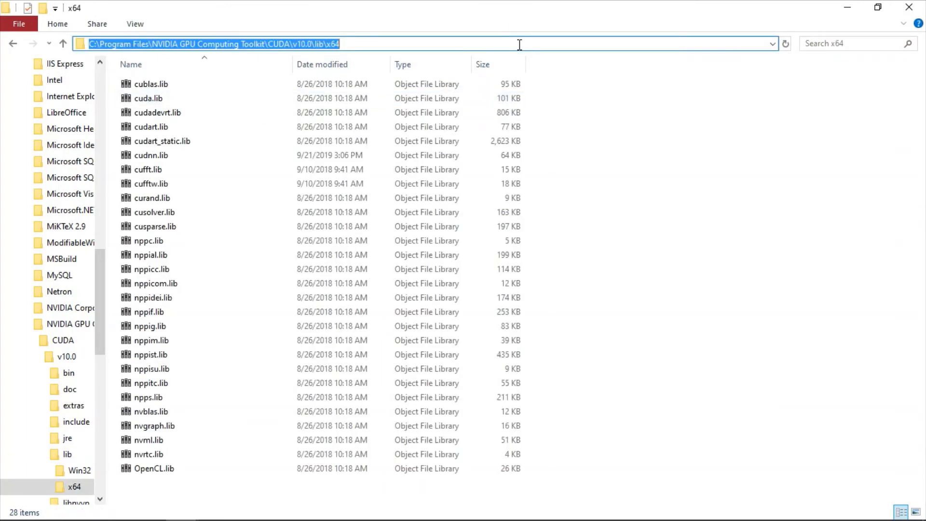
# Step: Return to the Path variable and add C:\Program Files\NVIDIA GPU Computing Toolkit\CUDA\v10.0\lib\x64 as a new entry
pyautogui.moveTo(283, 517)
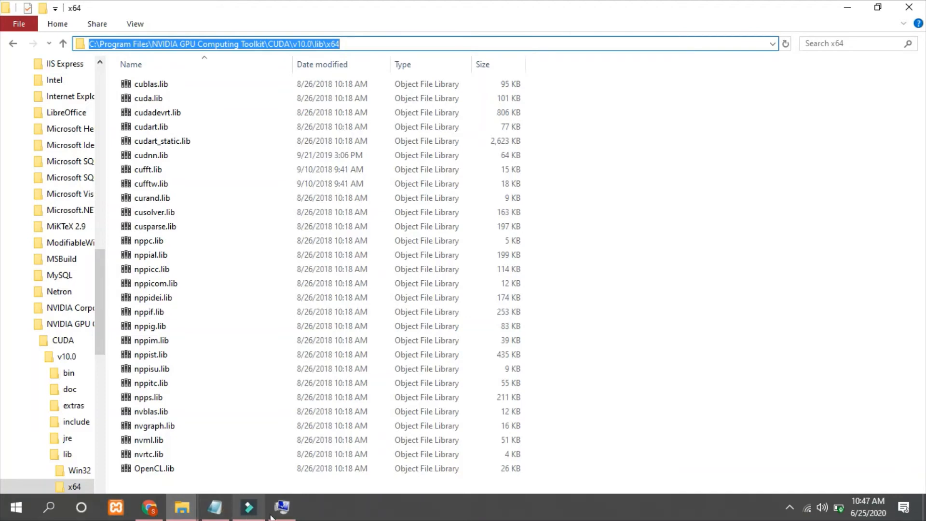
pyautogui.click(279, 512)
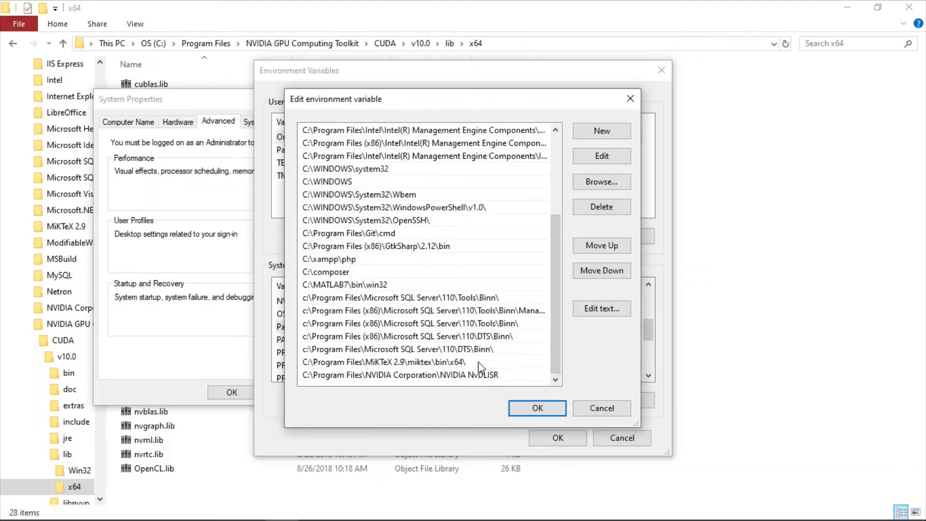
pyautogui.click(599, 132)
pyautogui.hotkey('ctrl', 'v')
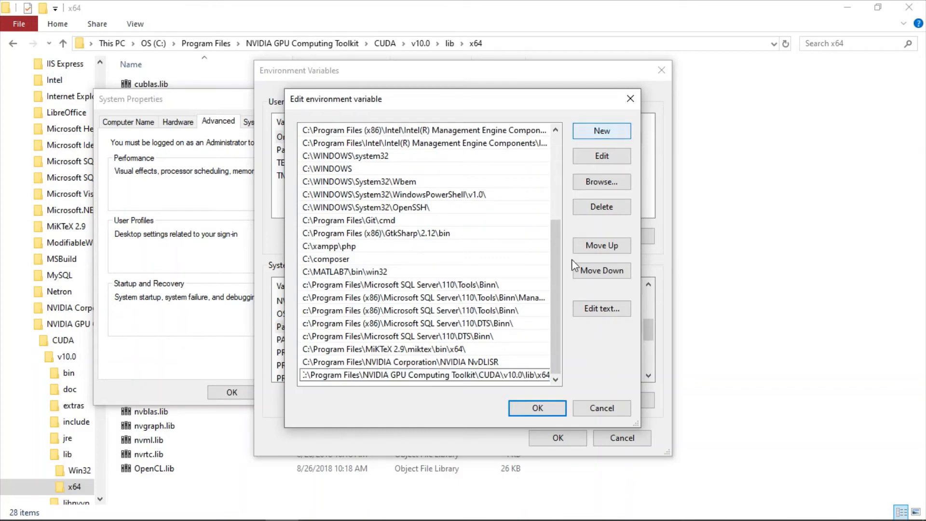
# Step: Switch to File Explorer and copy the full path of the include folder in the CUDA v10.0 installation
pyautogui.click(601, 132)
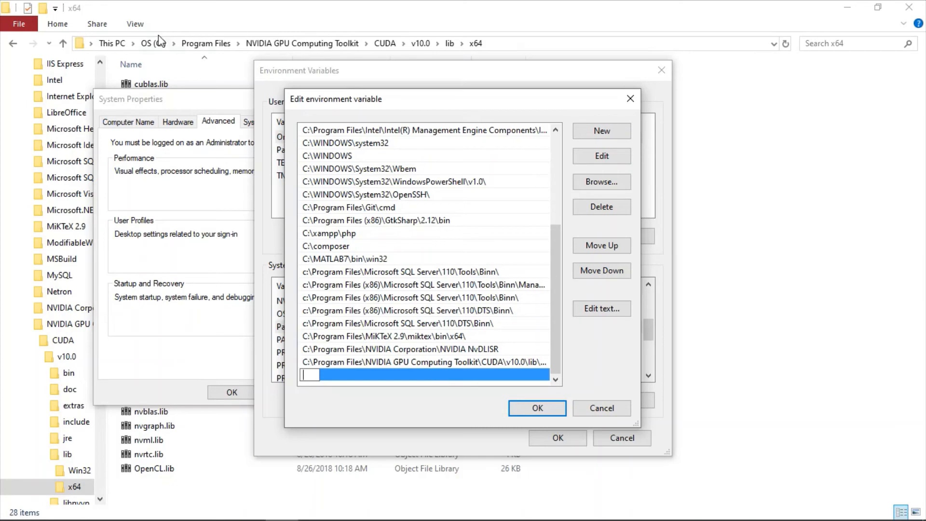
pyautogui.click(449, 43)
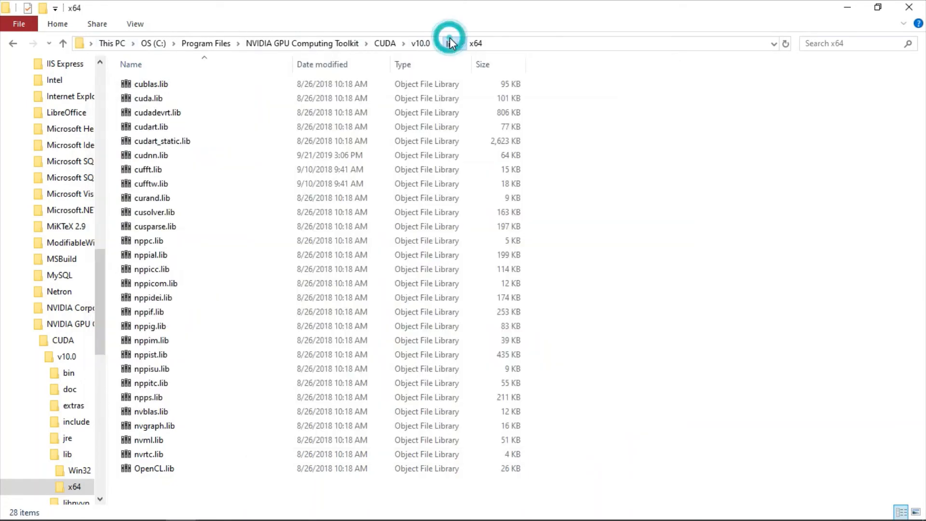
pyautogui.click(420, 43)
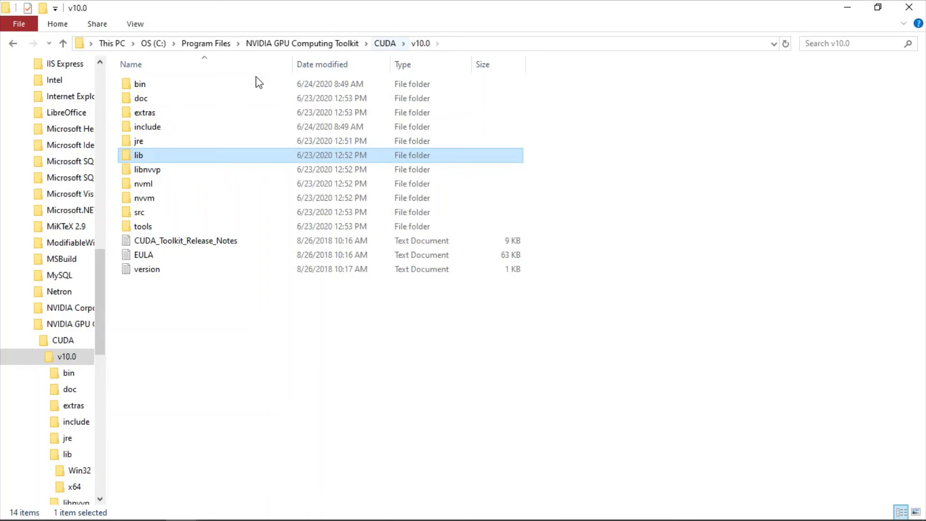
pyautogui.click(162, 124)
pyautogui.doubleClick(162, 125)
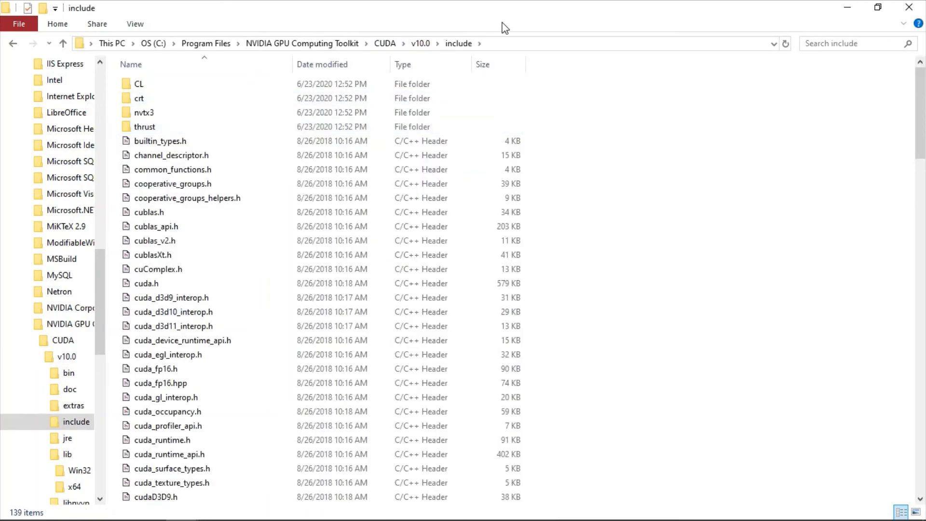
pyautogui.click(514, 42)
pyautogui.hotkey('ctrl', 'c')
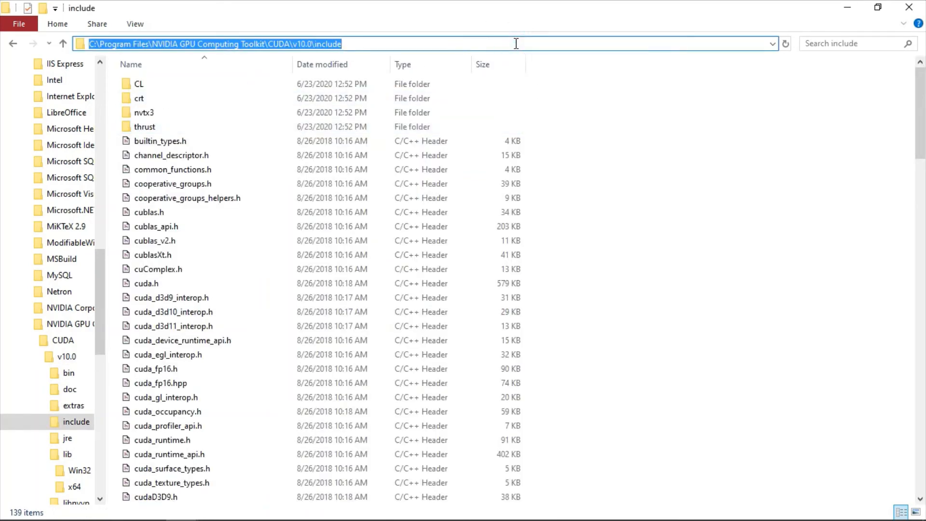
# Step: Return to the Path variable, add C:\Program Files\NVIDIA GPU Computing Toolkit\CUDA\v10.0\include as a new entry, and save the environment variable changes
pyautogui.moveTo(468, 519)
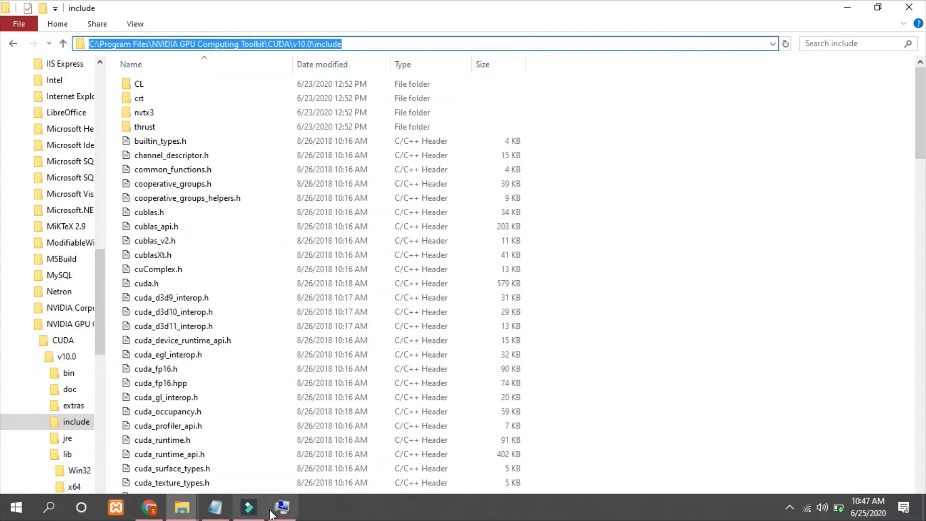
pyautogui.click(282, 509)
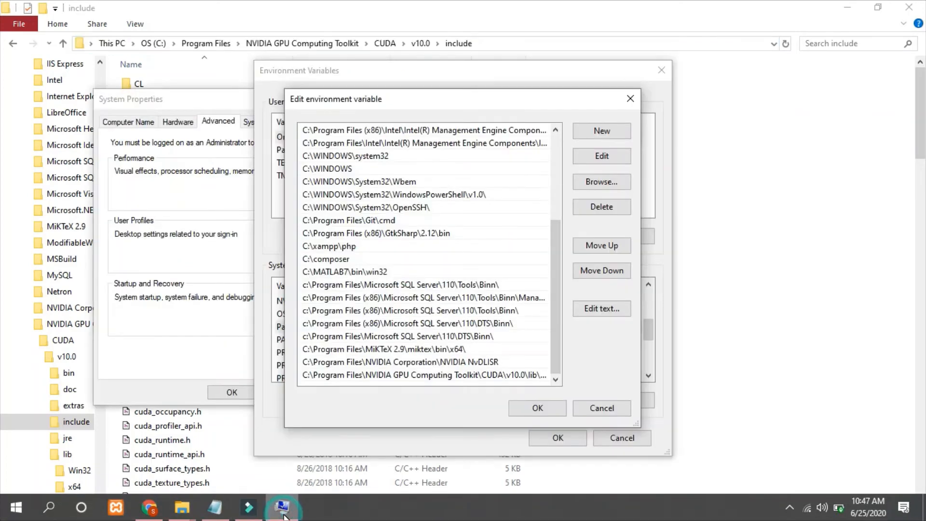
pyautogui.click(607, 139)
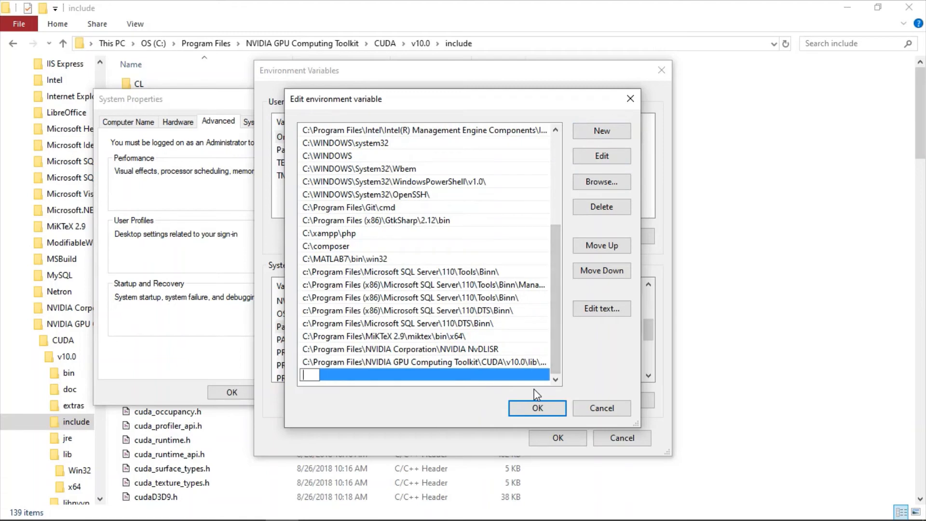
pyautogui.hotkey('ctrl', 'v')
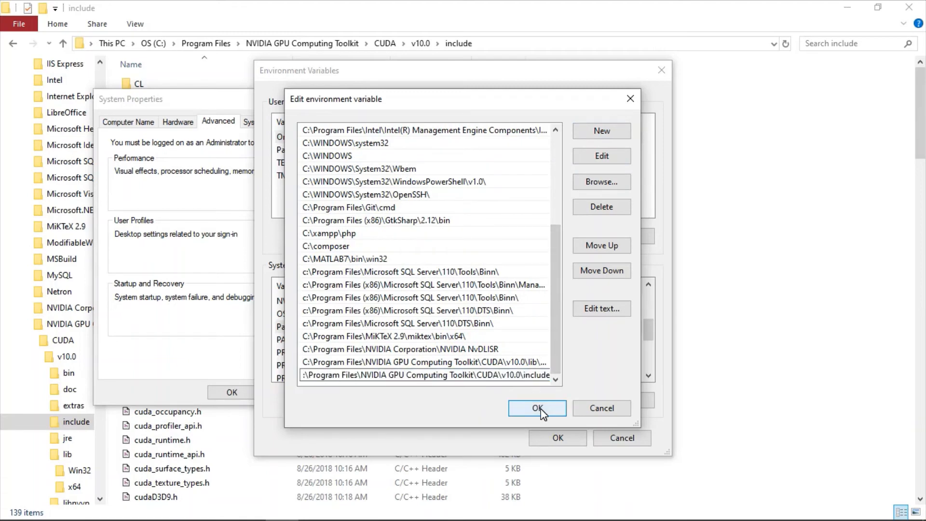
pyautogui.click(539, 410)
pyautogui.click(556, 437)
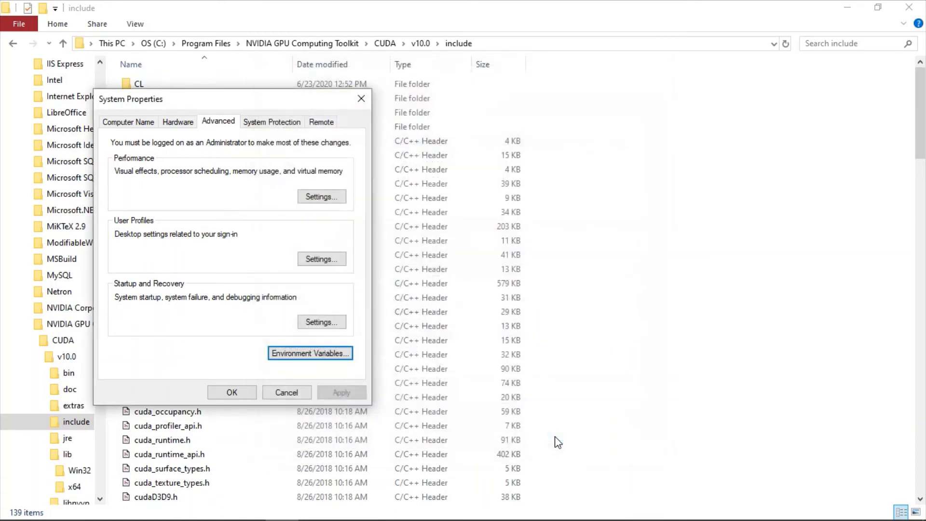
pyautogui.click(238, 392)
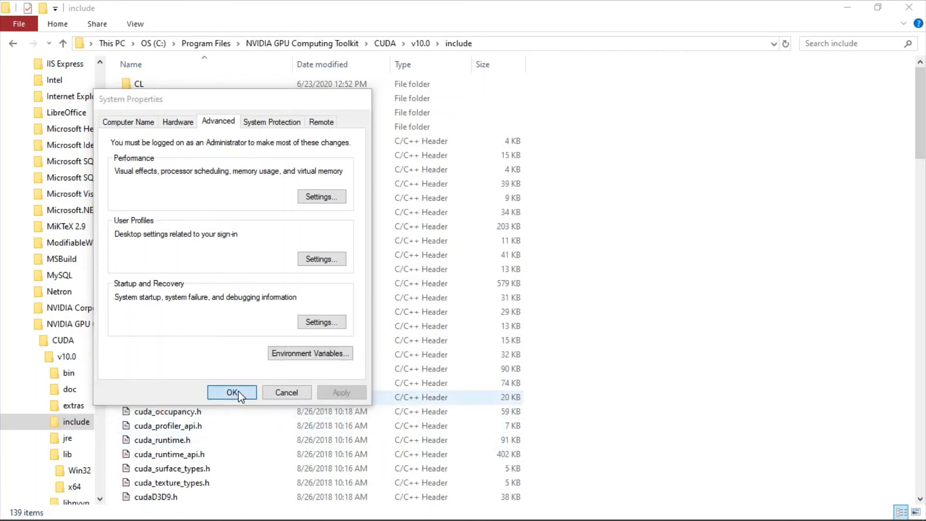
# Step: Close File Explorer and review the completed and remaining steps of the cuda installation guide in Notepad
pyautogui.click(908, 7)
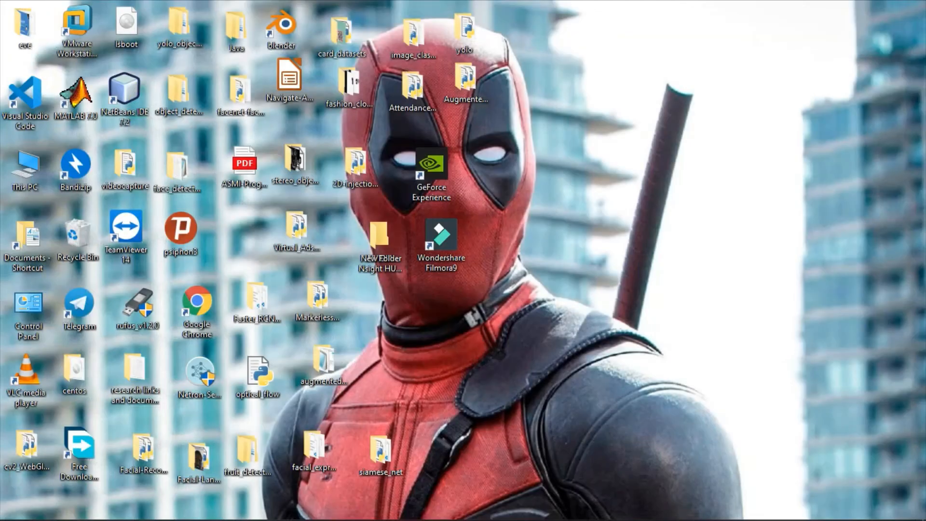
pyautogui.click(215, 506)
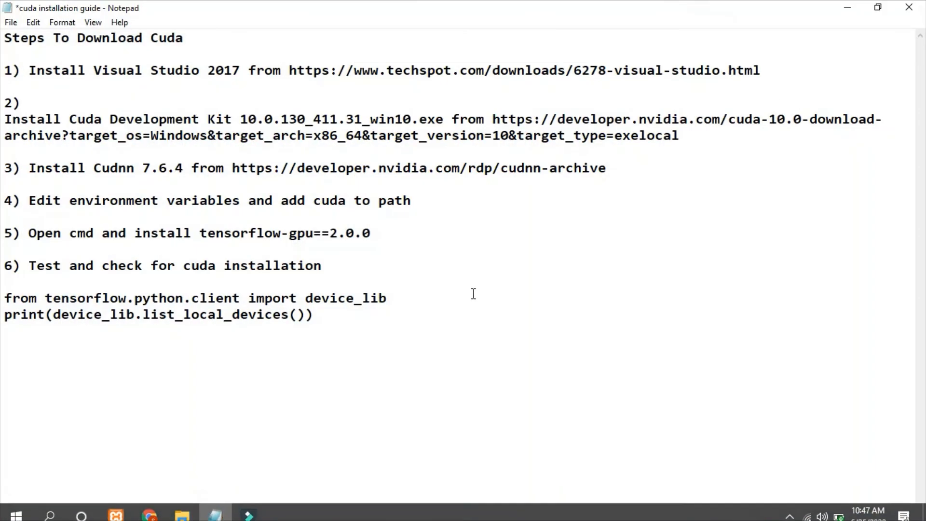
pyautogui.moveTo(427, 205); pyautogui.dragTo(161, 71)
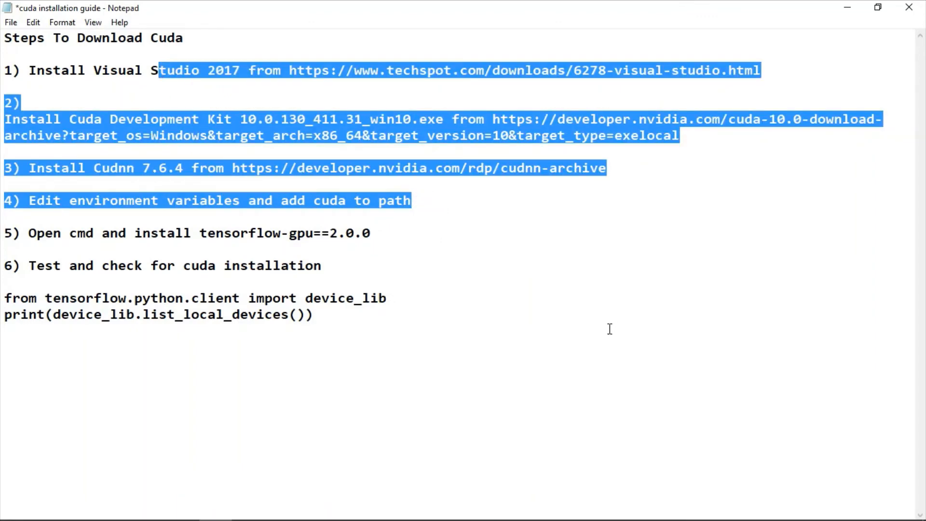
pyautogui.click(509, 235)
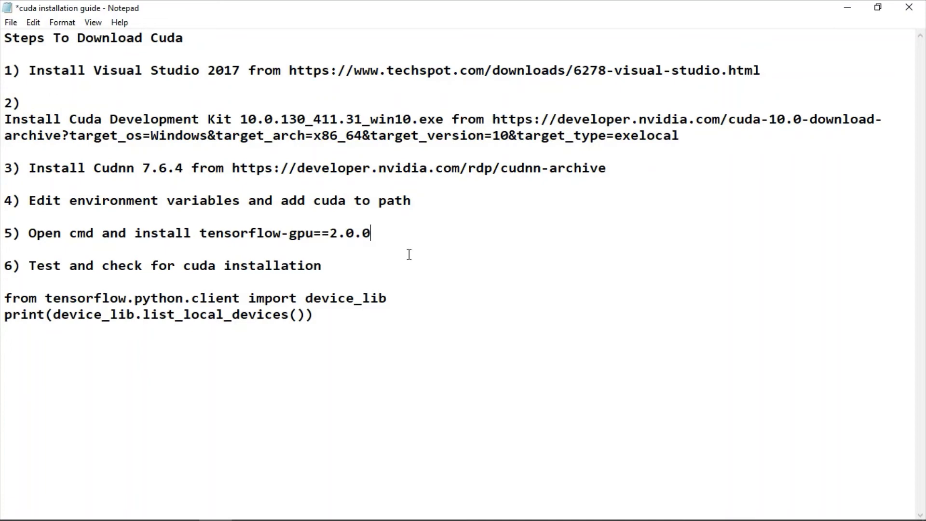
pyautogui.moveTo(407, 252); pyautogui.dragTo(433, 263)
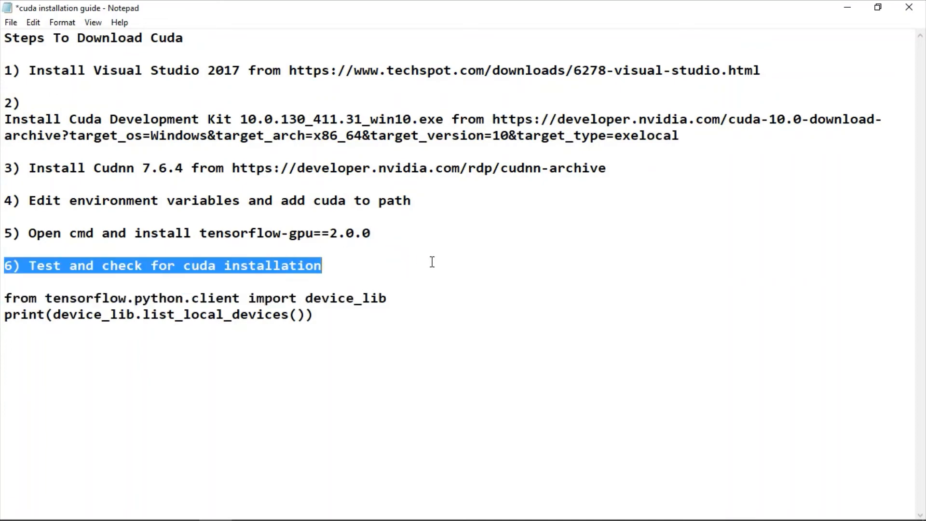
pyautogui.click(430, 261)
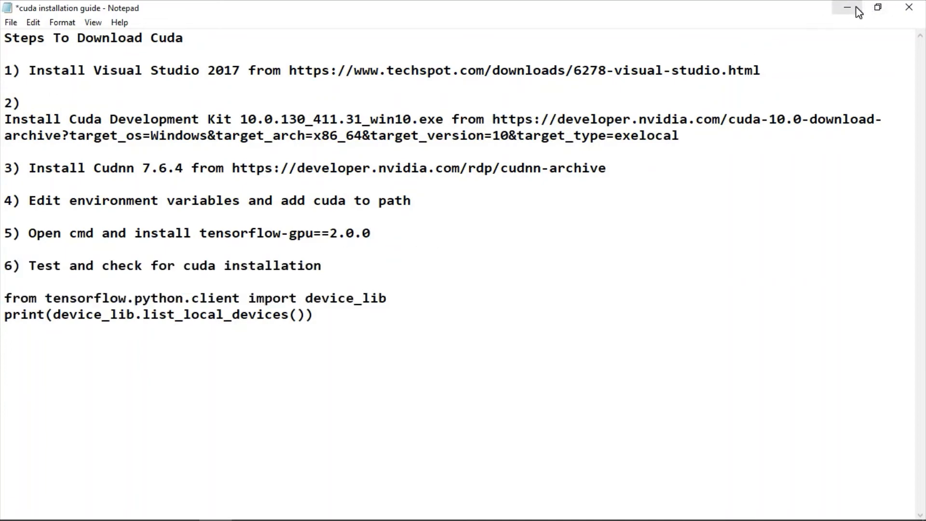
# Step: Open a command prompt, run pip install tensorflow-gpu==2.0.0, and minimize the installation guide behind it
pyautogui.press('super')
pyautogui.write('cmd')
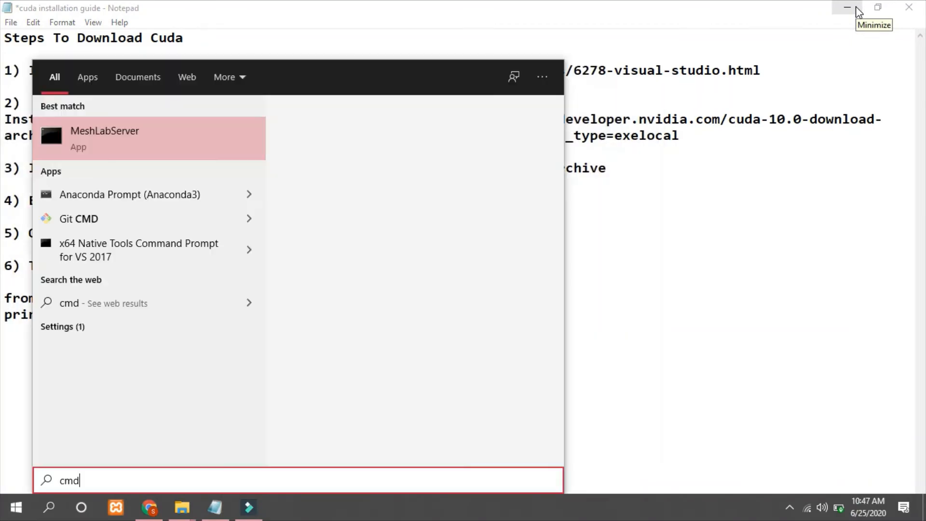
pyautogui.press('Escape')
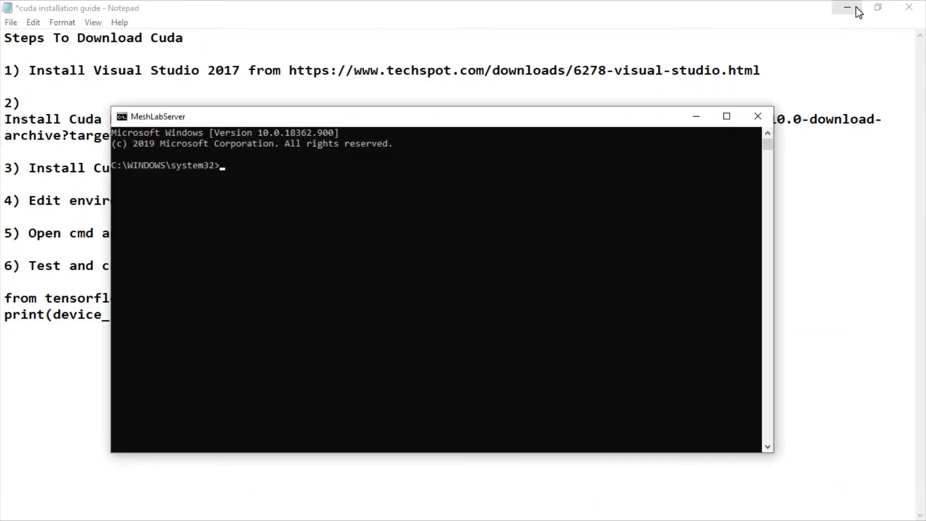
pyautogui.write('pip install tensorfl')
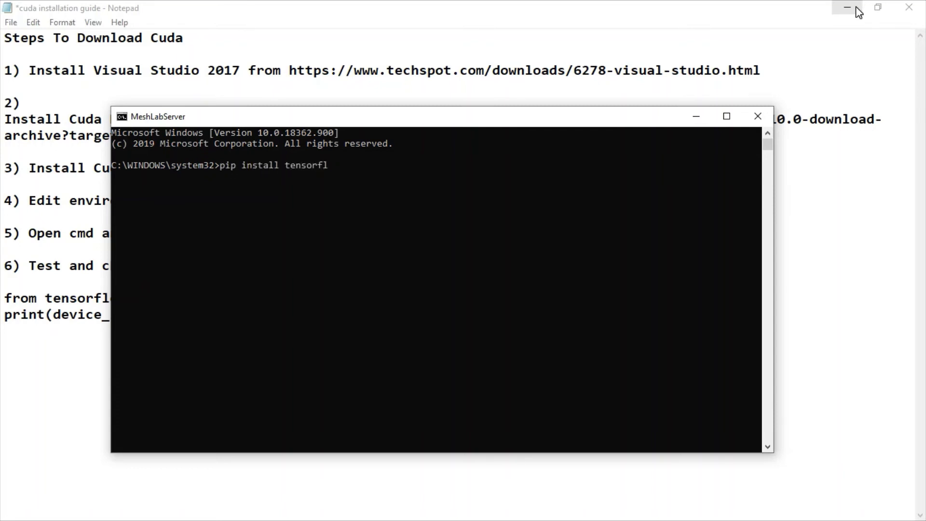
pyautogui.write('ow-gpu==2.0.0')
pyautogui.press('Return')
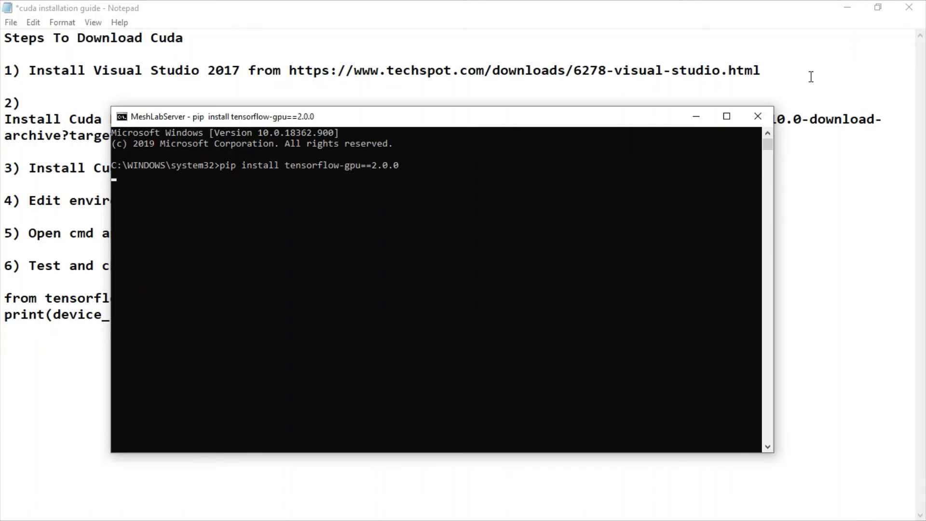
pyautogui.click(849, 8)
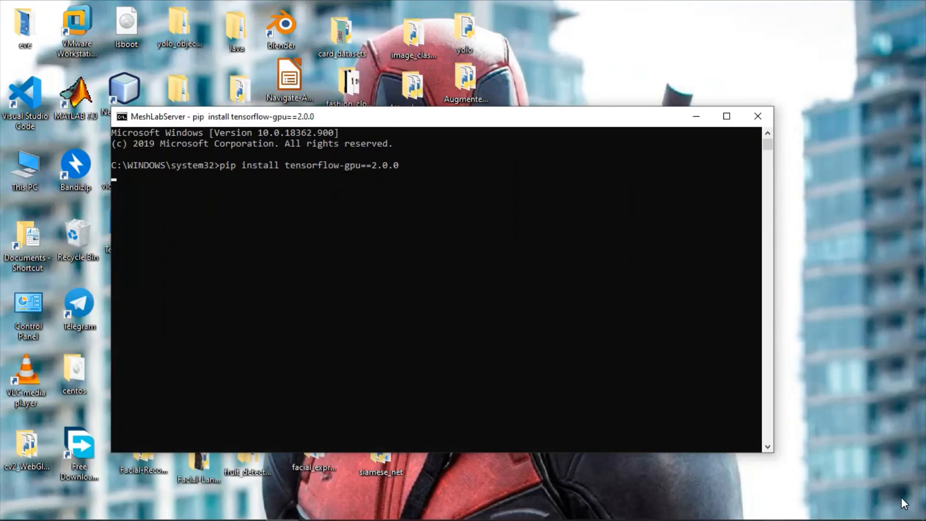
pyautogui.moveTo(822, 520)
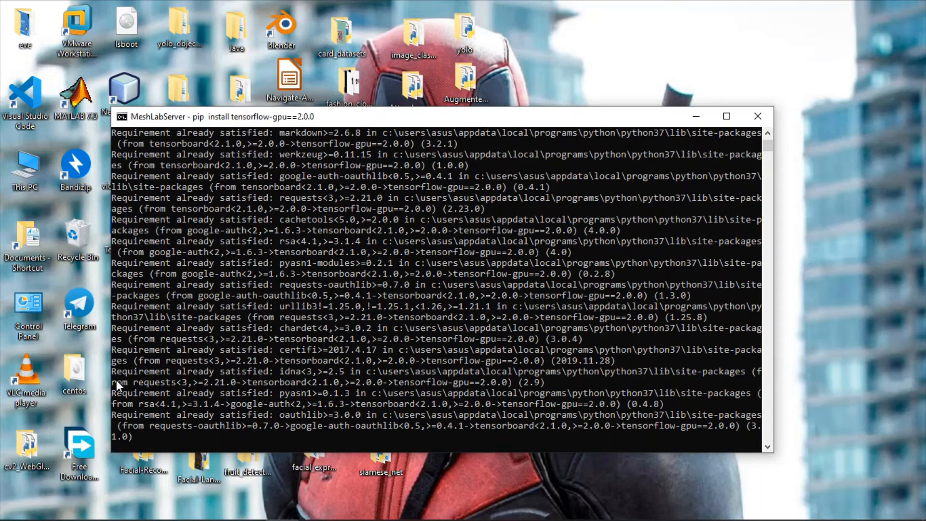
# Step: Review the pip output for the tensorflow-gpu dependencies and return to an empty command prompt line
pyautogui.moveTo(117, 369); pyautogui.dragTo(245, 379)
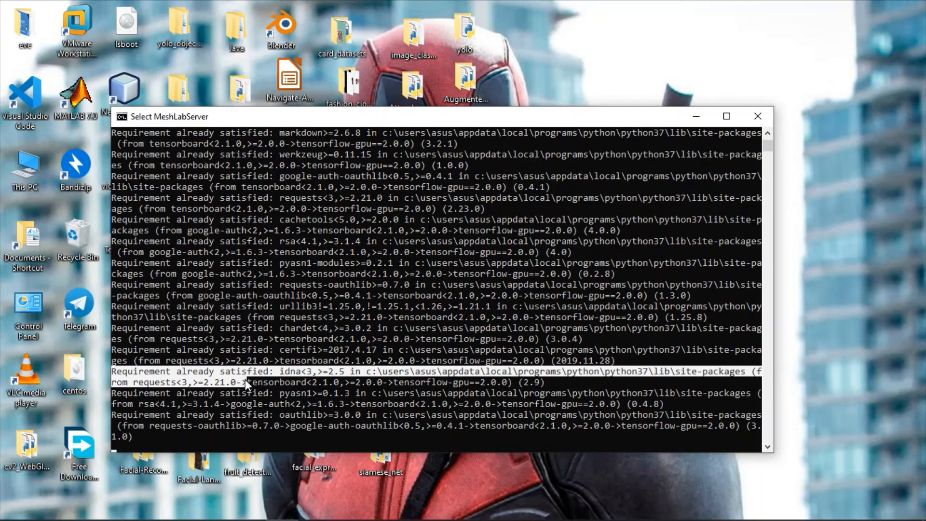
pyautogui.click(440, 299)
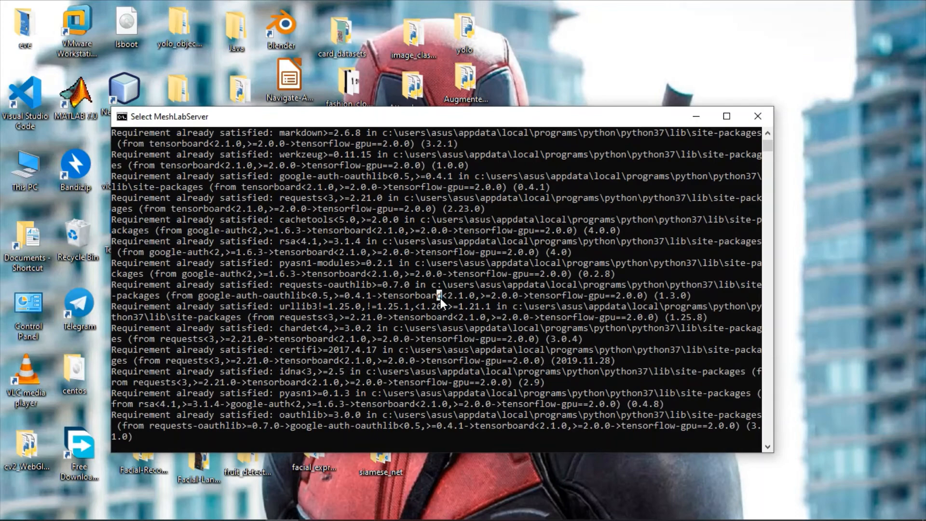
pyautogui.scroll(-10, 563, 268)
pyautogui.scroll(10, 563, 267)
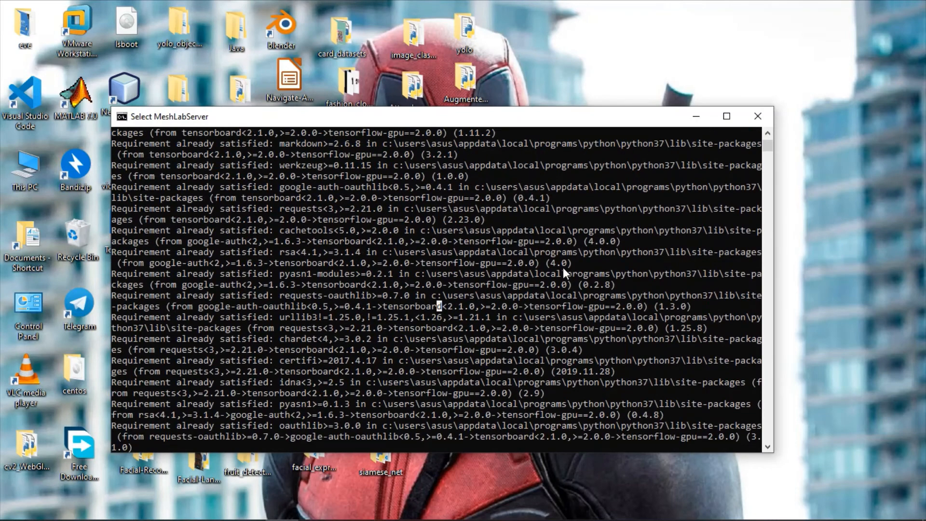
pyautogui.scroll(-2, 564, 268)
pyautogui.press('Return')
pyautogui.press('Return')
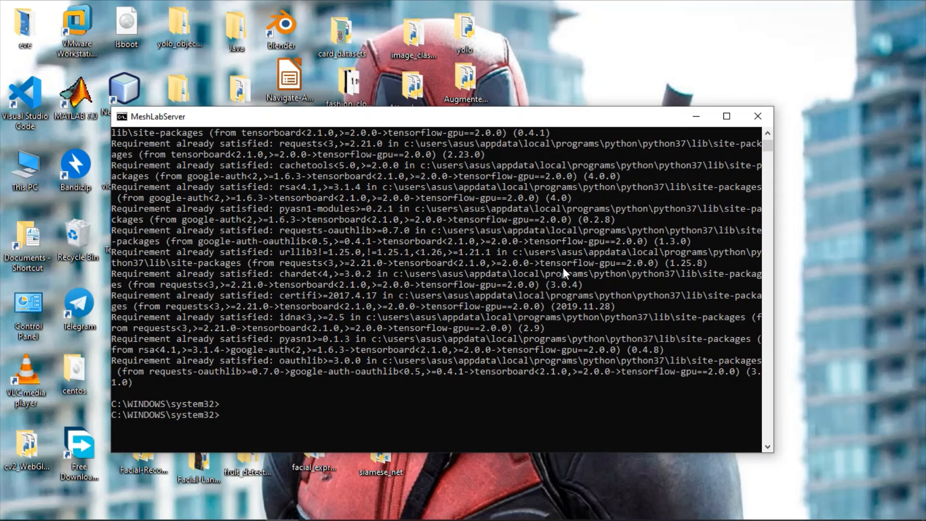
# Step: Start the Python interpreter in the command prompt
pyautogui.write('python')
pyautogui.press('Return')
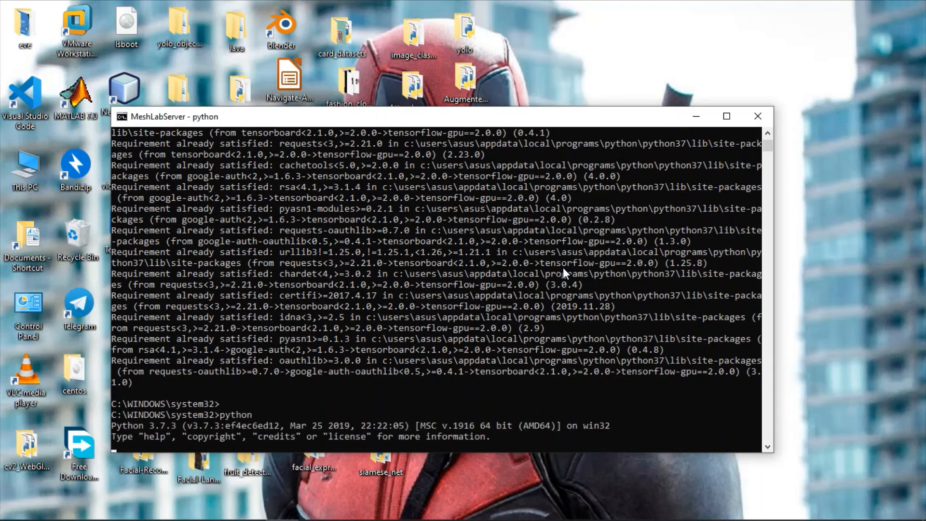
pyautogui.scroll(-2, 499, 301)
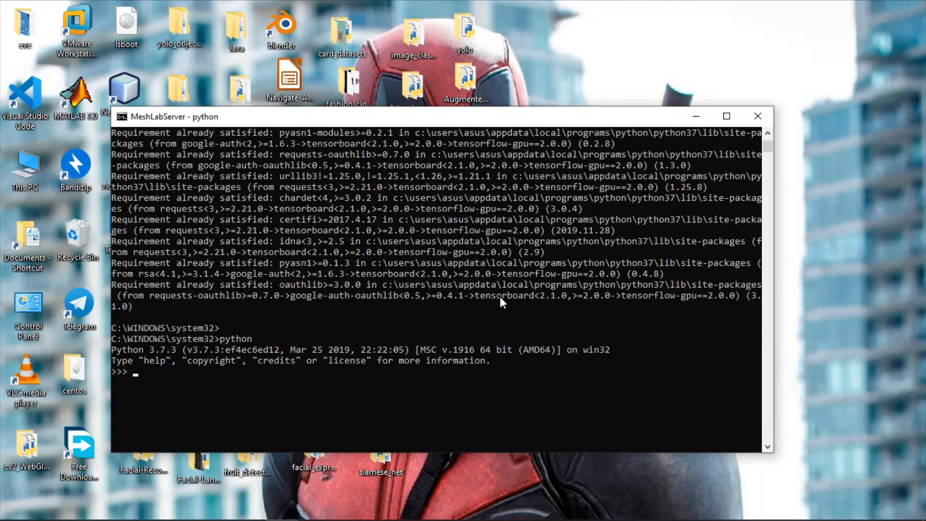
pyautogui.write('print')
pyautogui.press('BackSpace')
pyautogui.press('BackSpace')
pyautogui.press('BackSpace')
pyautogui.press('BackSpace')
pyautogui.press('BackSpace')
pyautogui.press('BackSpace')
pyautogui.press('BackSpace')
# Step: Import tensorflow as tf in the Python interpreter and check the message about loading the CUDA runtime library
pyautogui.write('import teno')
pyautogui.write('orflow as tf')
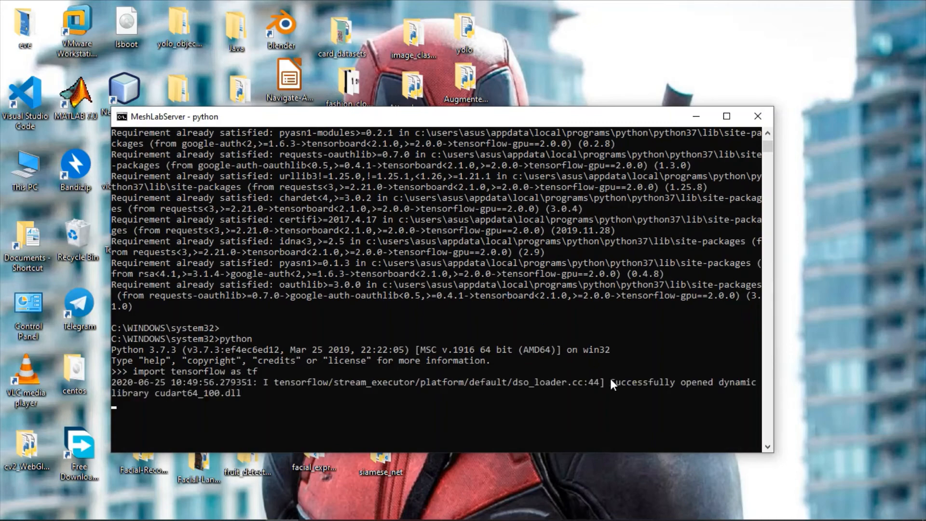
pyautogui.moveTo(609, 378); pyautogui.dragTo(245, 389)
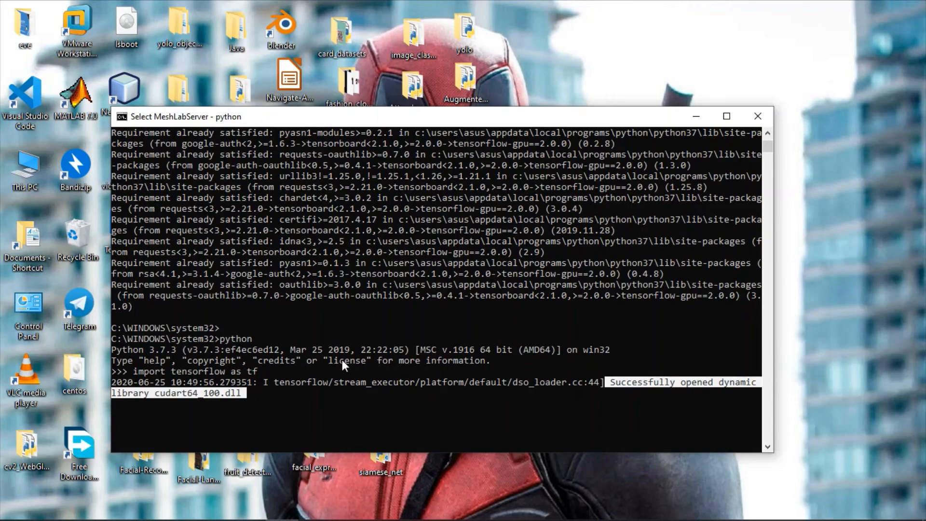
pyautogui.click(527, 359)
pyautogui.press('Escape')
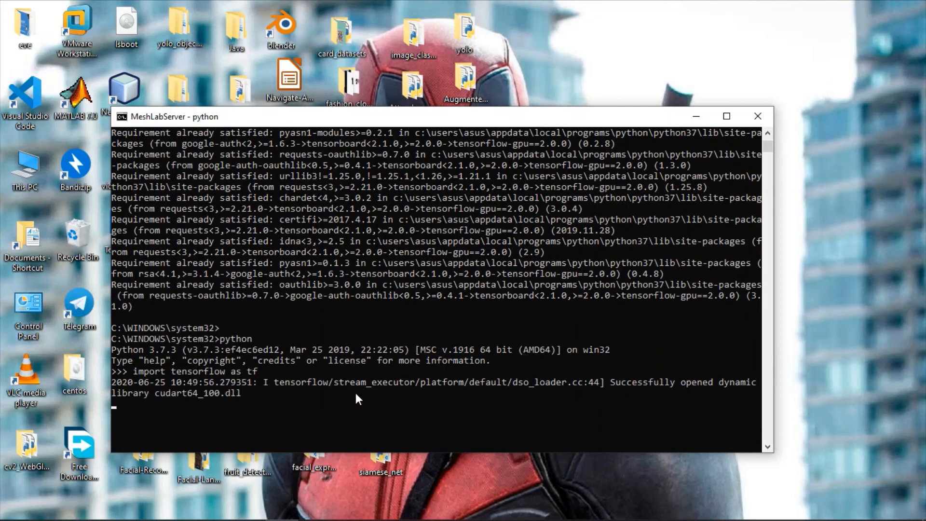
pyautogui.press('Return')
pyautogui.press('Return')
# Step: Switch to the Notepad guide and copy the two-line test code that imports device_lib and prints device_lib.list_local_devices()
pyautogui.moveTo(216, 517)
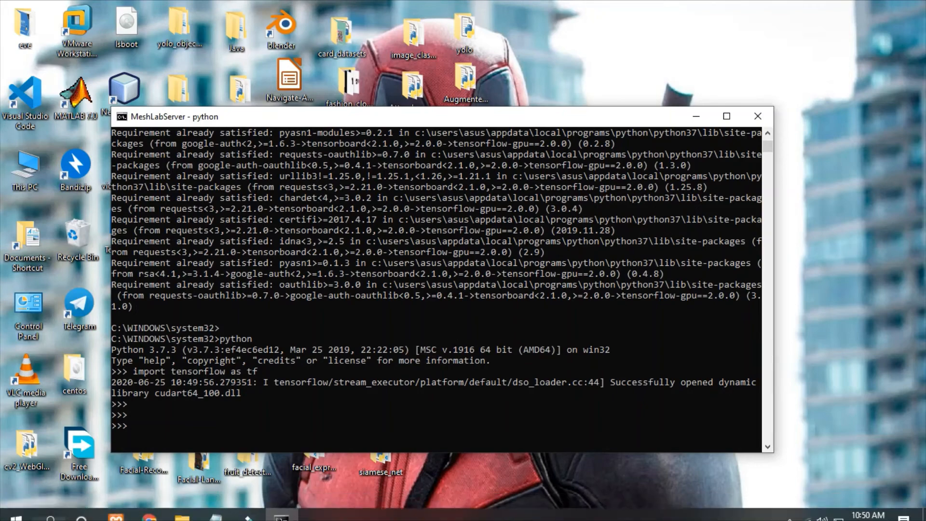
pyautogui.click(215, 515)
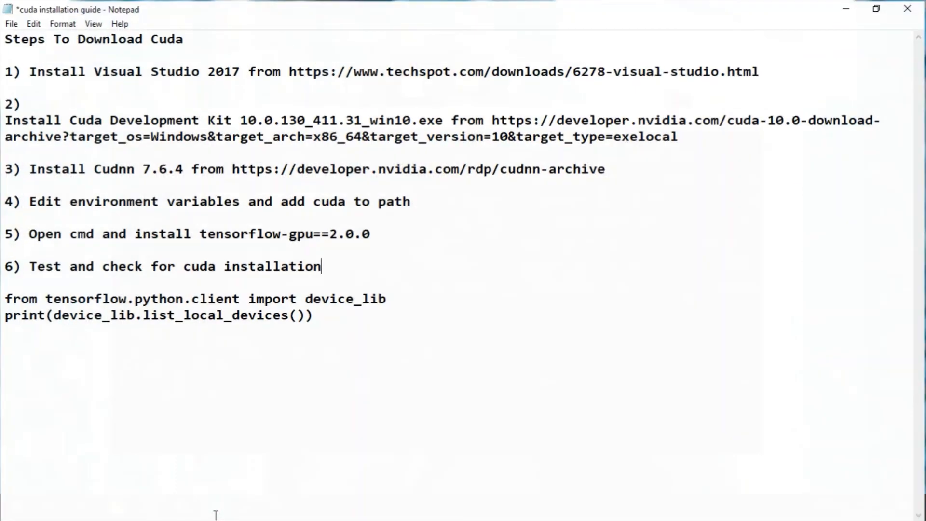
pyautogui.click(334, 318)
pyautogui.keyDown('shift'); pyautogui.click(7, 292); pyautogui.keyUp('shift')
pyautogui.hotkey('ctrl', 'c')
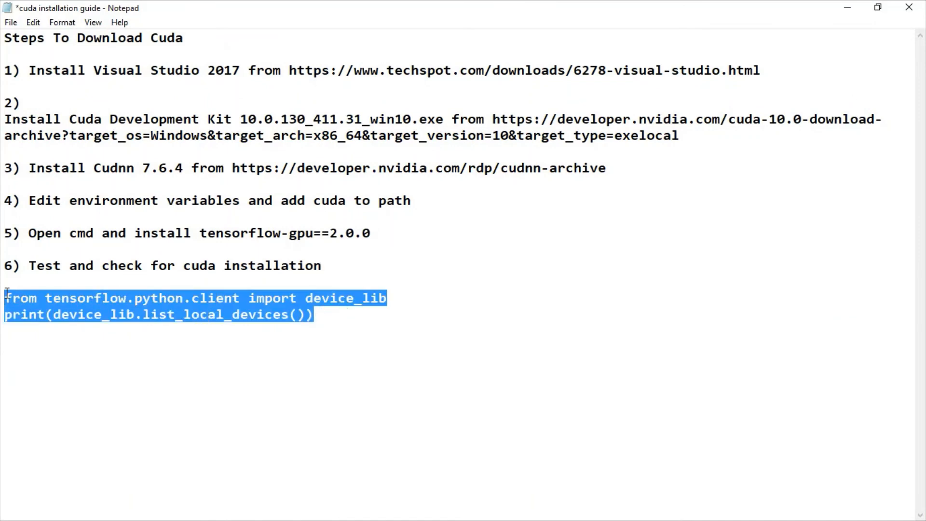
# Step: Return to the Python interpreter in the command prompt and run the copied device_lib code to list the local devices
pyautogui.click(847, 7)
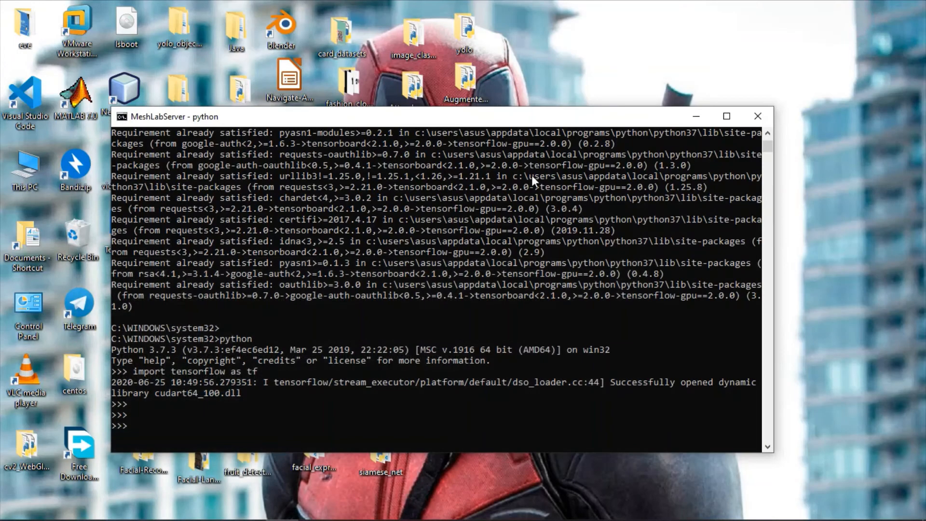
pyautogui.rightClick(346, 370)
pyautogui.press('Return')
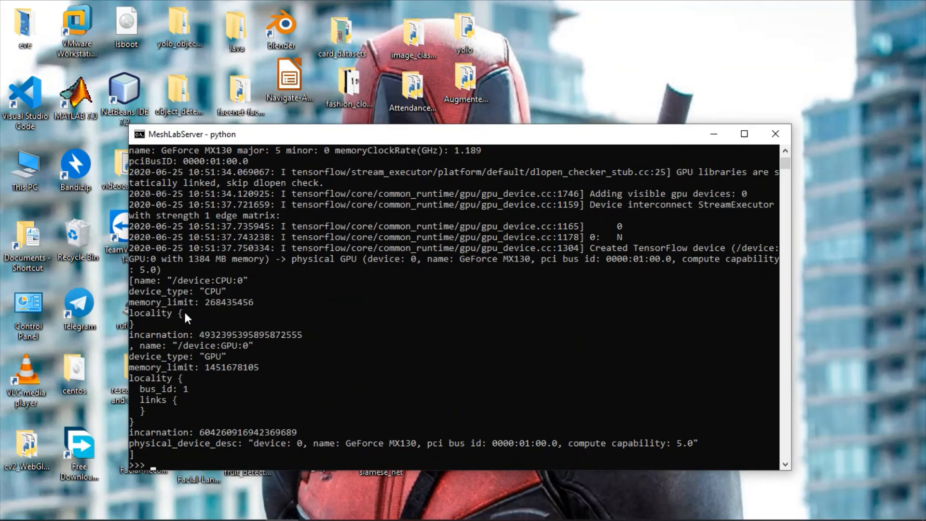
# Step: Examine the device listing for the CPU and GPU names and the GPU's physical device description
pyautogui.moveTo(177, 280); pyautogui.dragTo(251, 282)
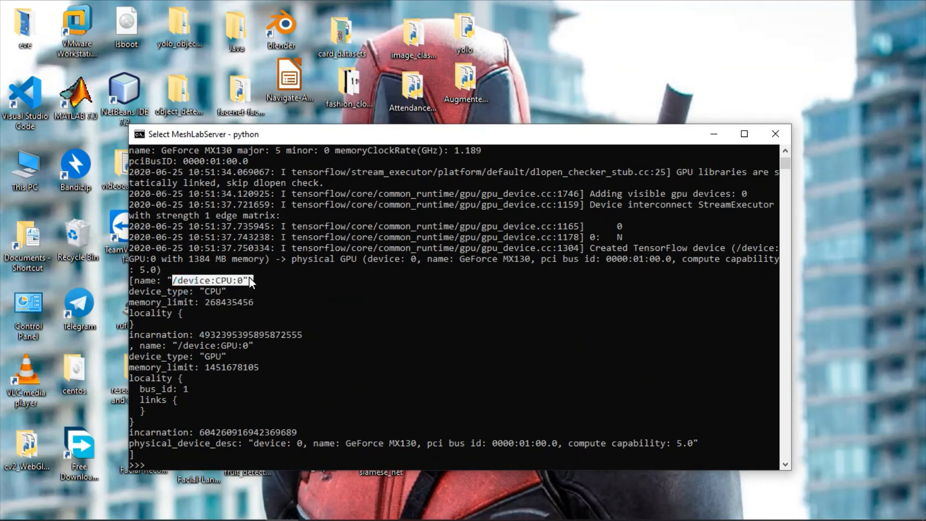
pyautogui.click(185, 342)
pyautogui.moveTo(186, 343); pyautogui.dragTo(236, 346)
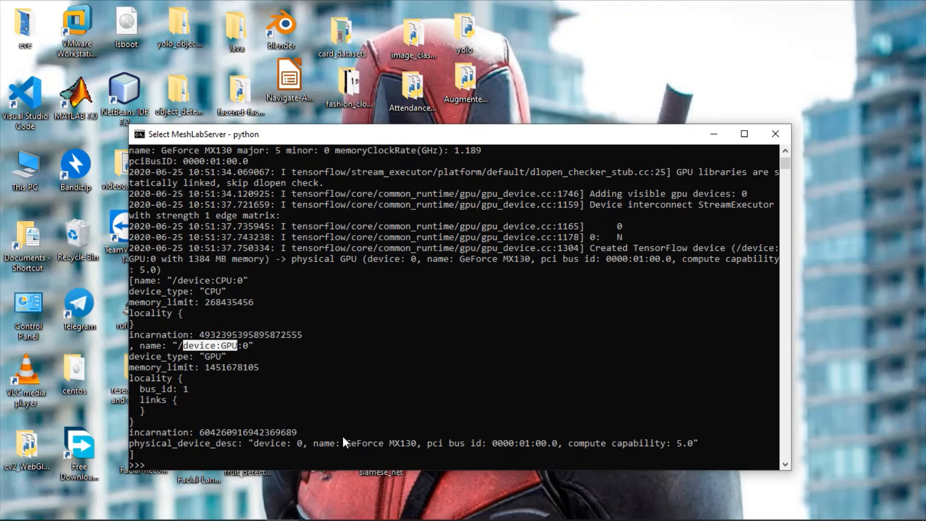
pyautogui.moveTo(343, 436); pyautogui.dragTo(724, 441)
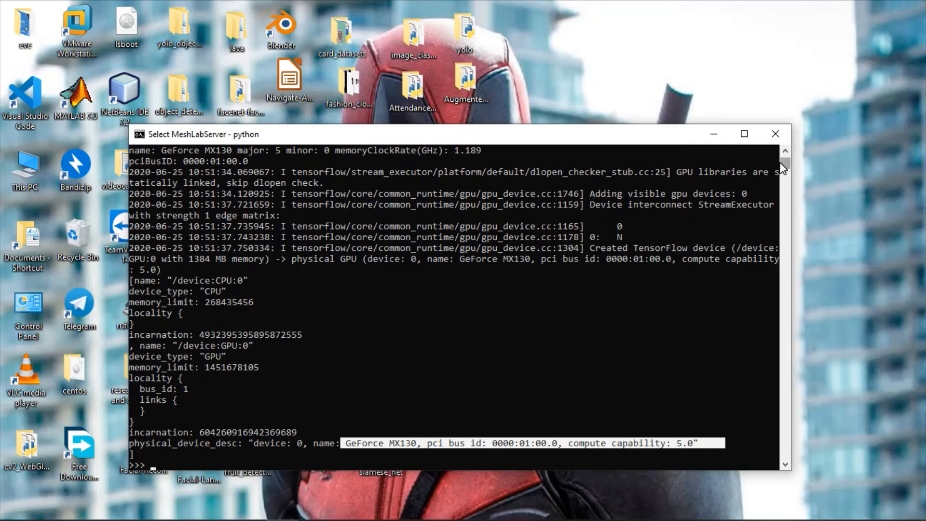
# Step: Close the command prompt and open Visual Studio Code, refreshing the desktop while it loads
pyautogui.click(775, 134)
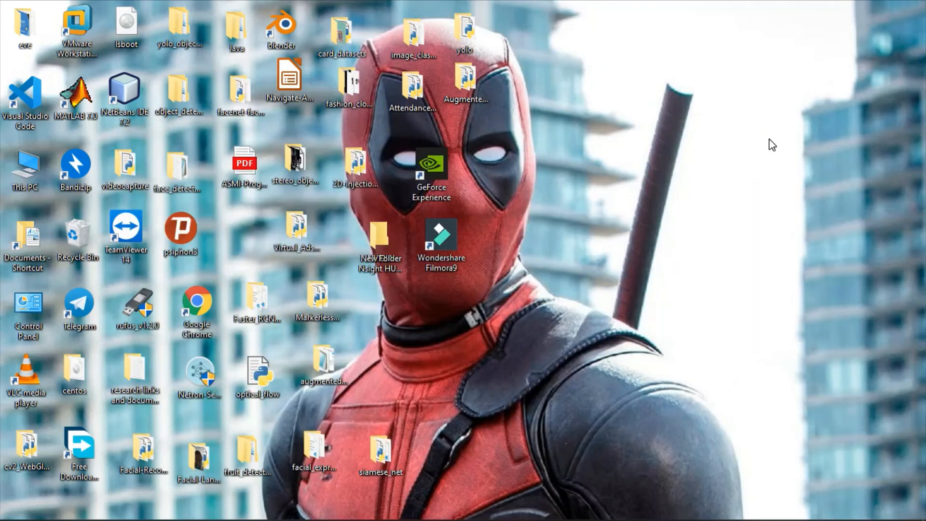
pyautogui.doubleClick(18, 105)
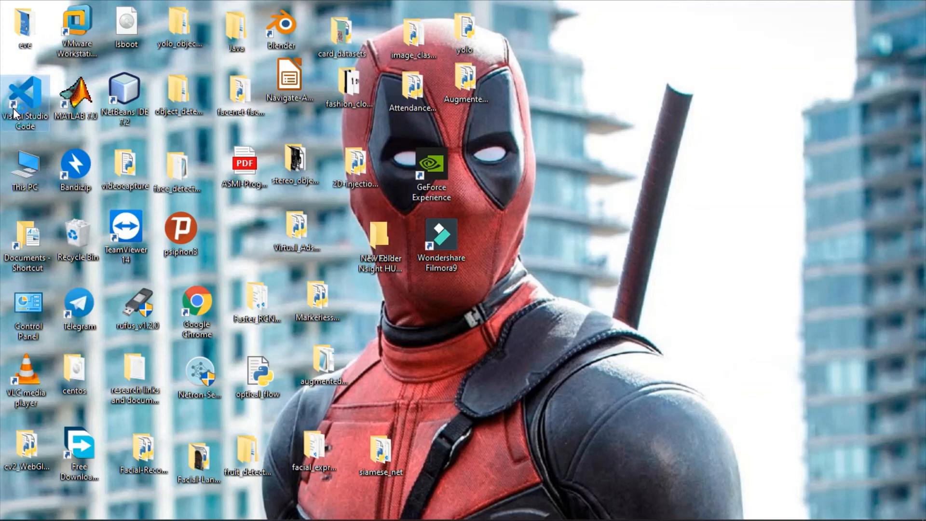
pyautogui.rightClick(671, 101)
pyautogui.click(709, 162)
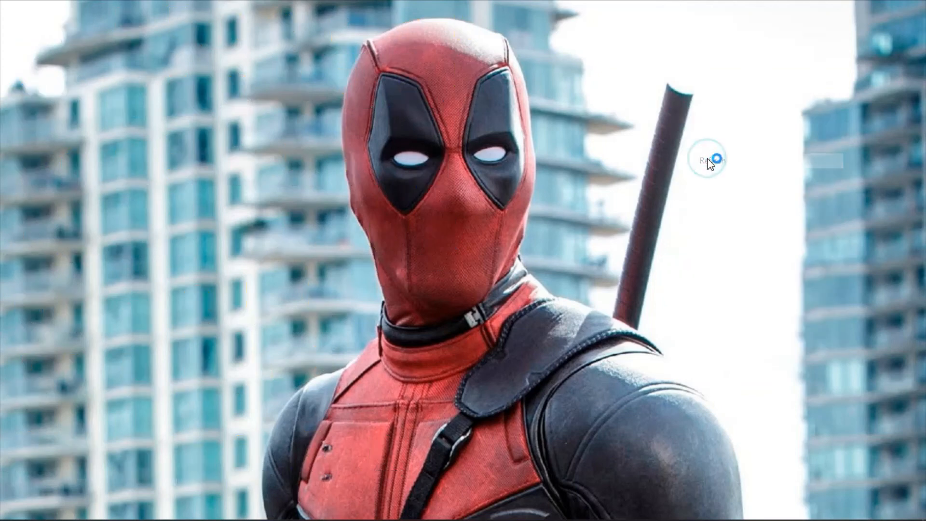
pyautogui.rightClick(709, 161)
pyautogui.click(724, 210)
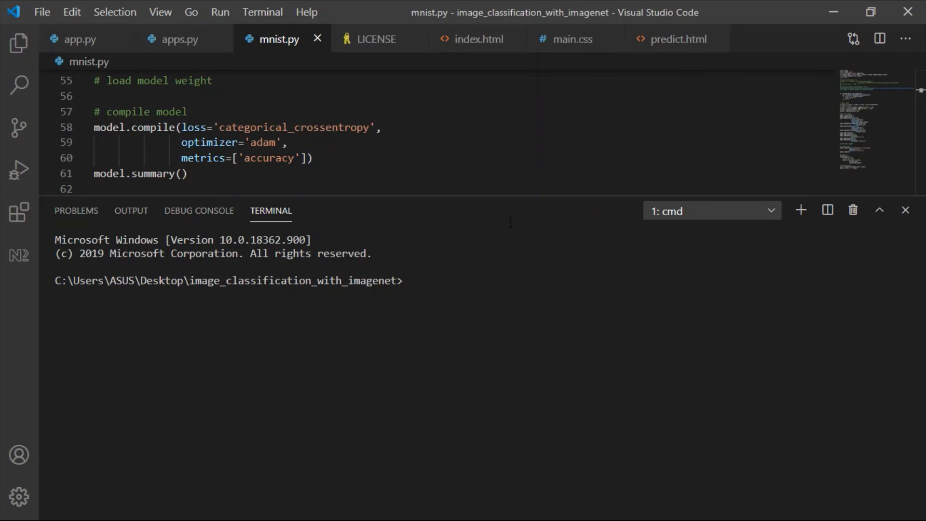
# Step: Enlarge the editor area above the terminal and review the mnist.py script from its imports to the evaluation code
pyautogui.moveTo(509, 197); pyautogui.dragTo(509, 313)
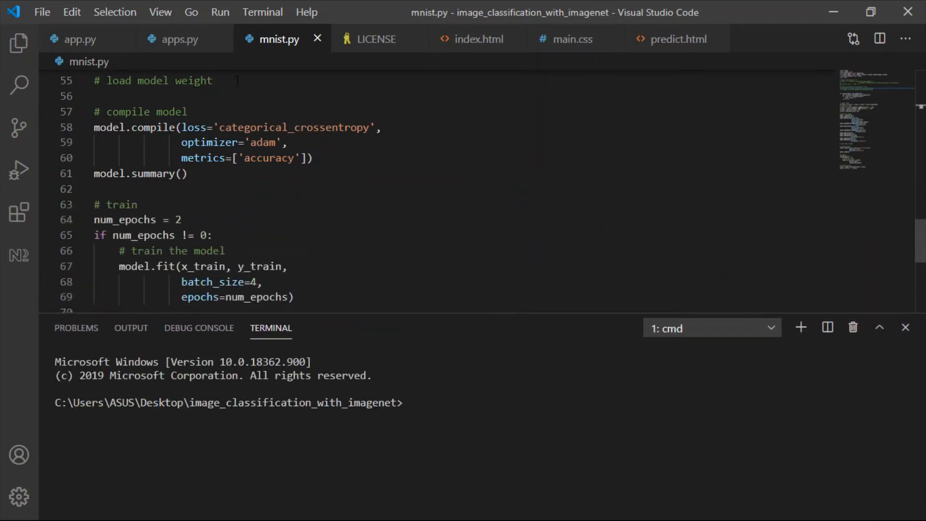
pyautogui.scroll(15, 332, 145)
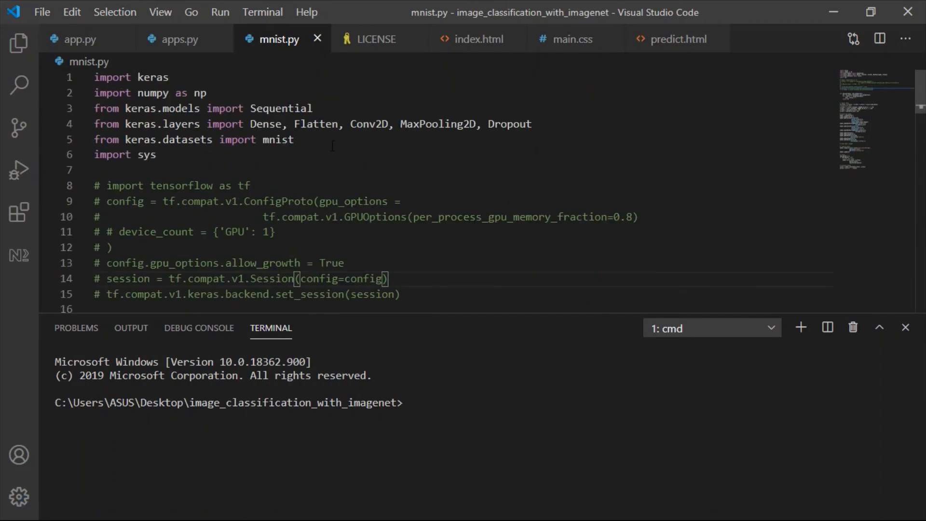
pyautogui.scroll(-6, 332, 146)
pyautogui.scroll(6, 332, 146)
pyautogui.scroll(-13, 347, 232)
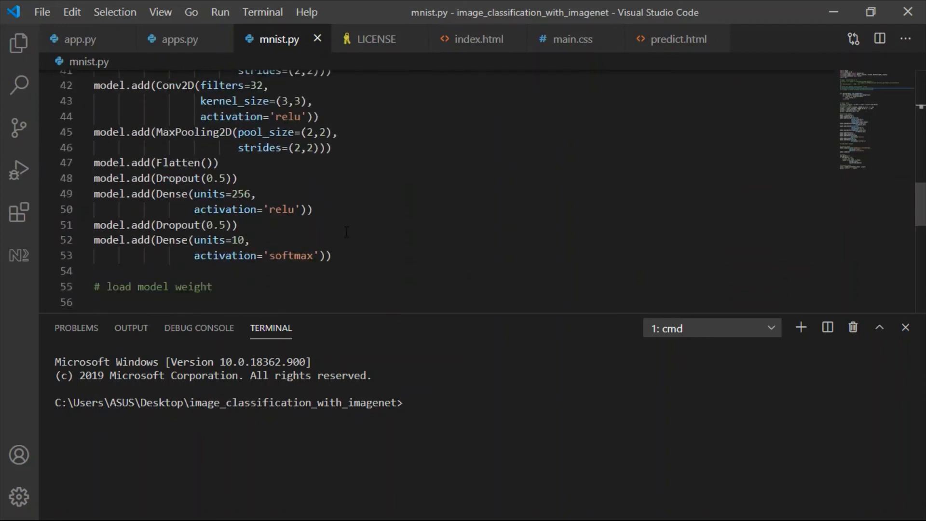
pyautogui.scroll(-10, 346, 232)
pyautogui.scroll(20, 347, 232)
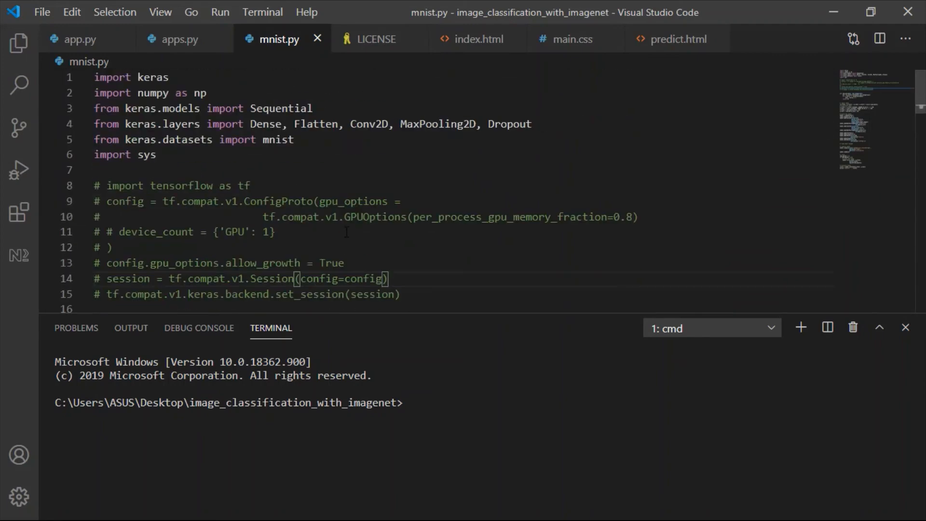
pyautogui.scroll(-20, 346, 232)
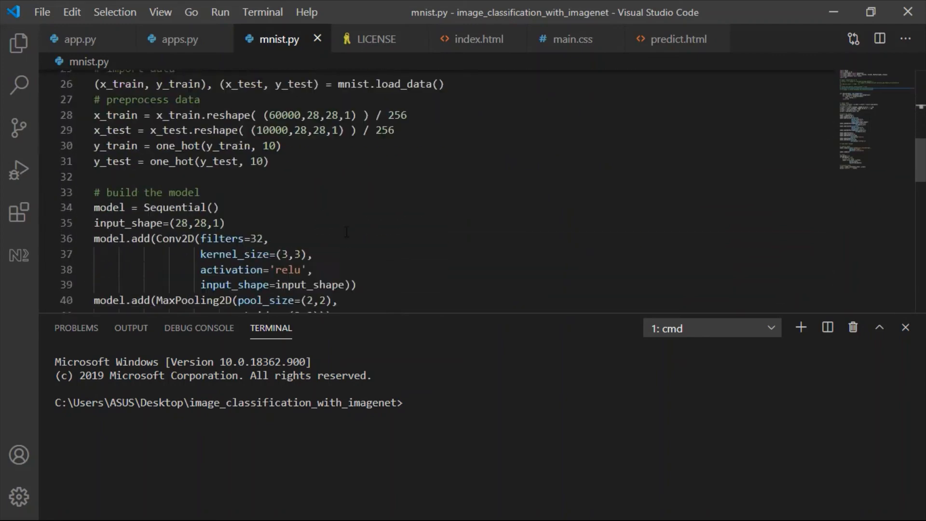
pyautogui.scroll(-3, 346, 232)
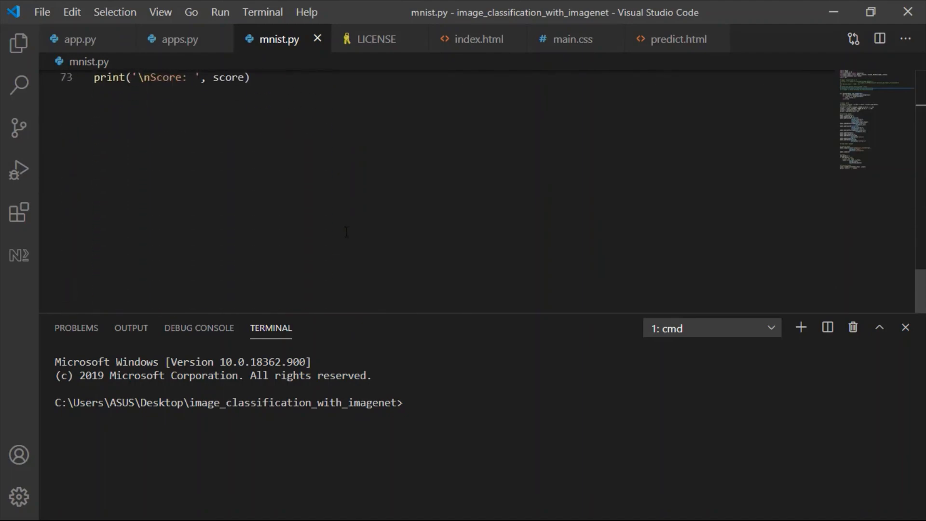
pyautogui.scroll(20, 346, 232)
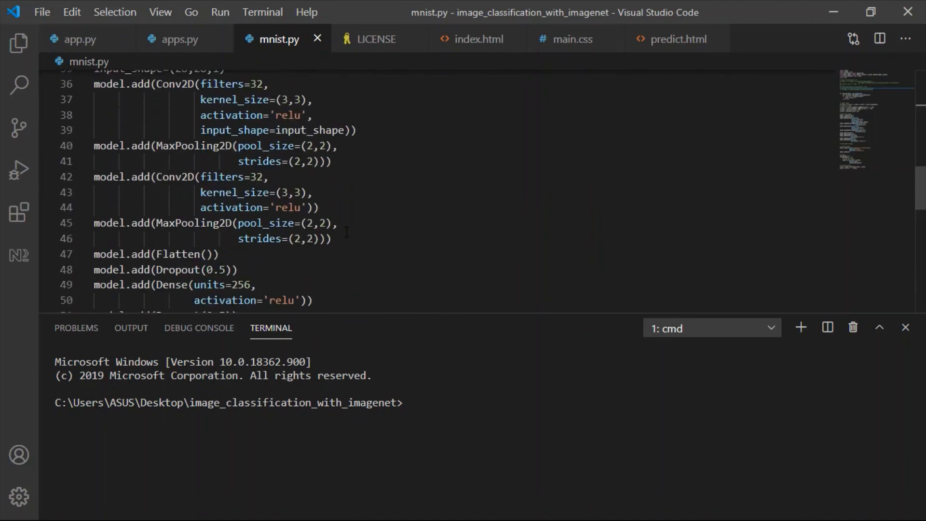
# Step: Enter the command python mnist.py at the terminal prompt without running it
pyautogui.click(464, 402)
pyautogui.click(464, 403)
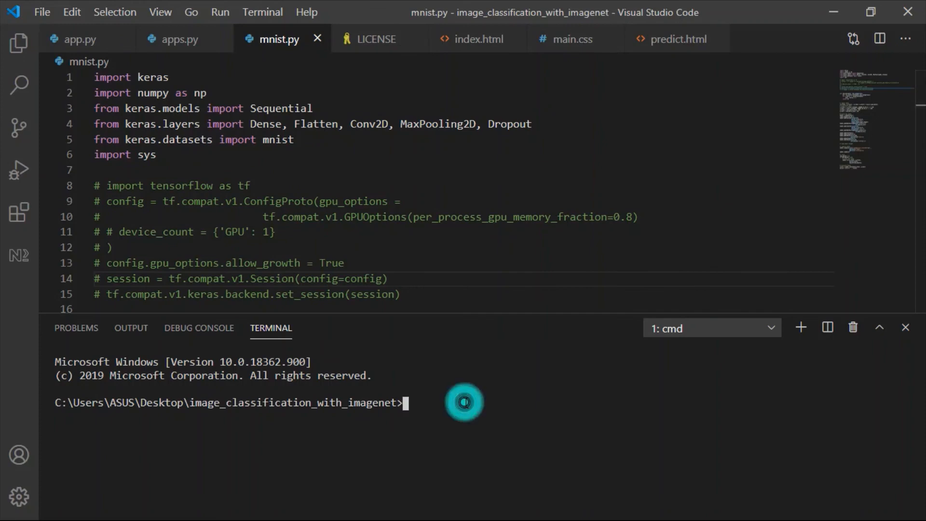
pyautogui.tripleClick(465, 403)
pyautogui.write('pyth')
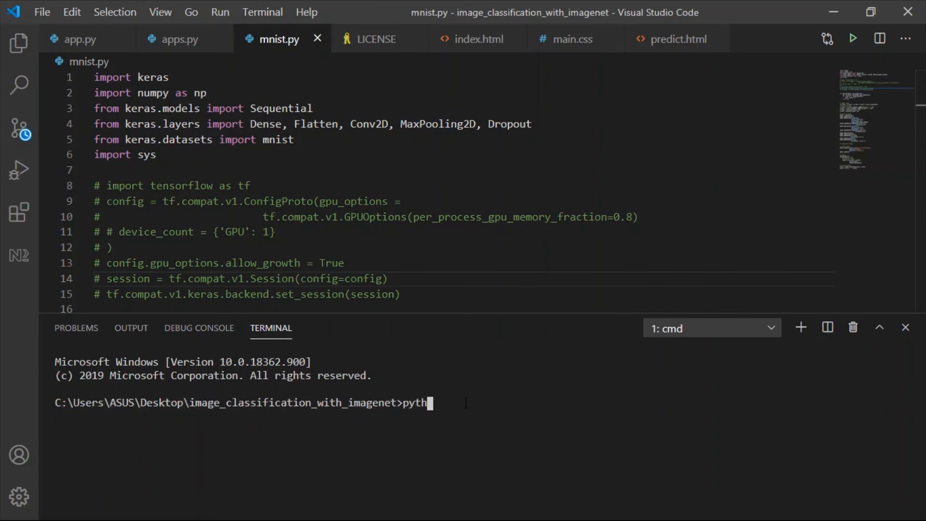
pyautogui.write('on mnist.py')
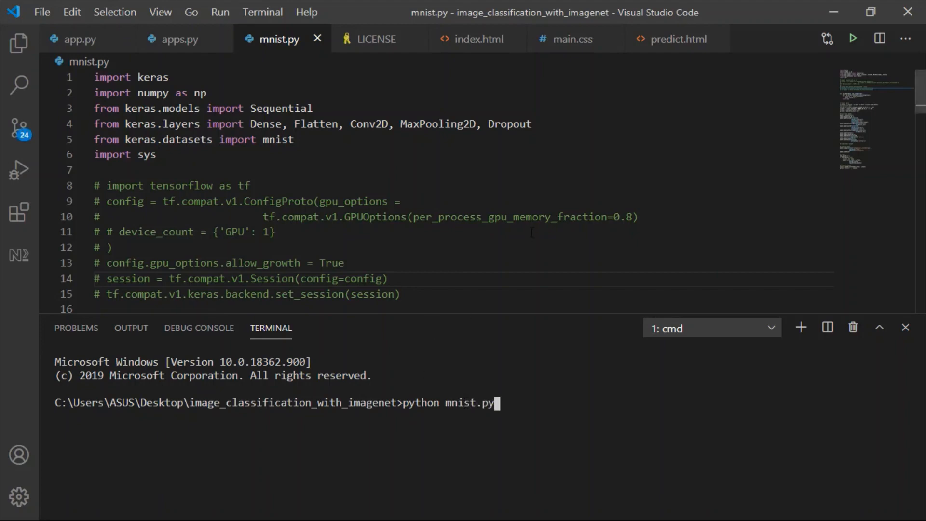
# Step: Set num_epochs to 1 in the training section of mnist.py
pyautogui.scroll(-4, 524, 227)
pyautogui.scroll(-5, 532, 233)
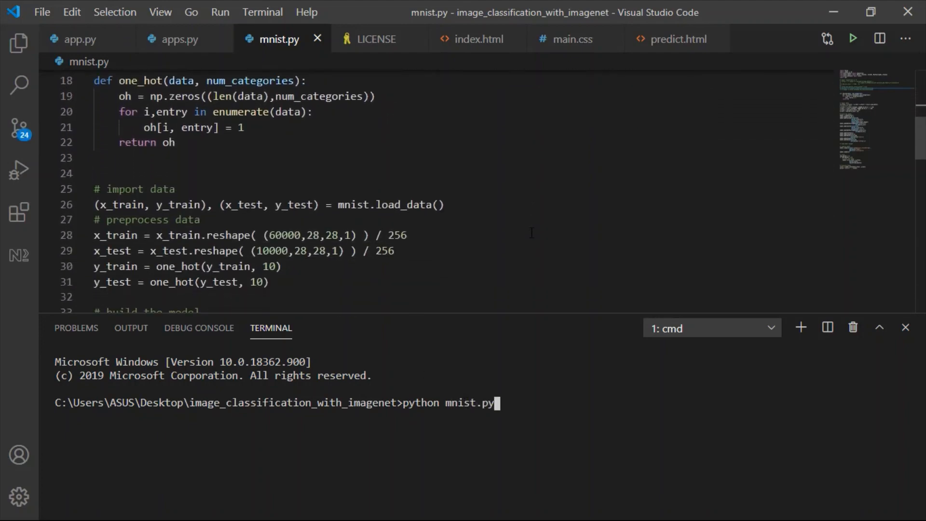
pyautogui.scroll(-10, 531, 233)
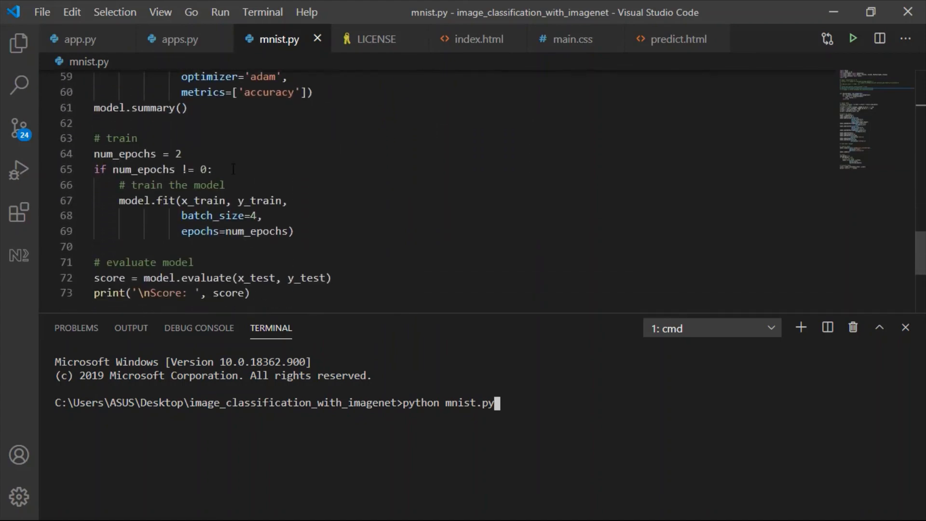
pyautogui.click(201, 157)
pyautogui.press('BackSpace')
pyautogui.write('1')
# Step: Run the entered mnist.py command in the terminal and check the sample counter of the training progress
pyautogui.click(531, 401)
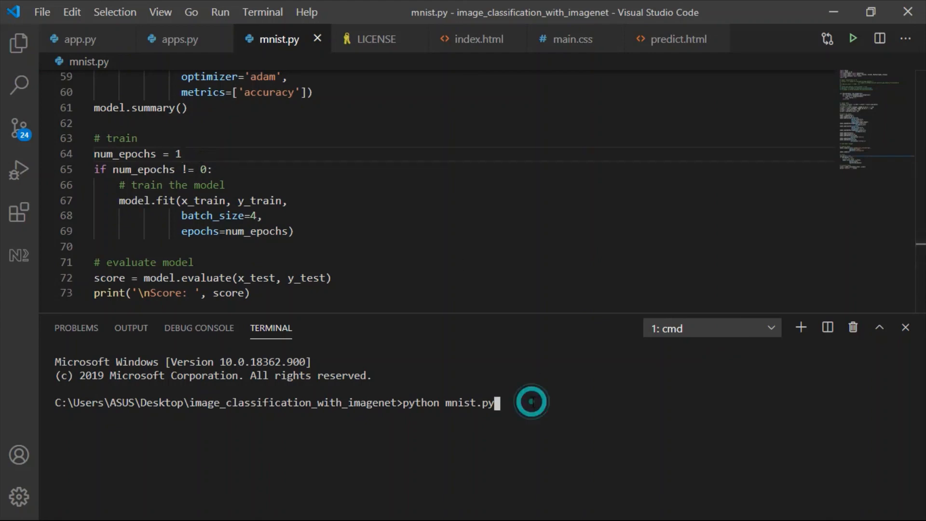
pyautogui.press('Return')
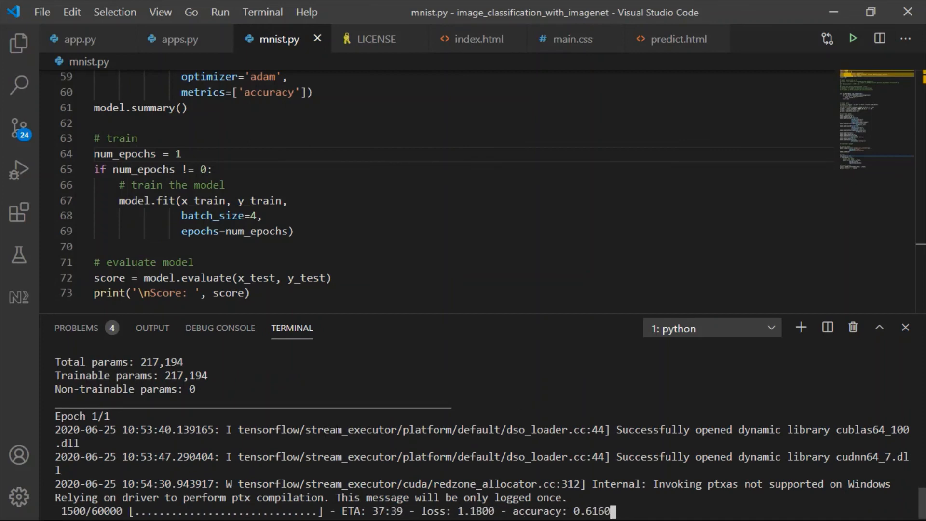
pyautogui.moveTo(129, 510); pyautogui.dragTo(59, 514)
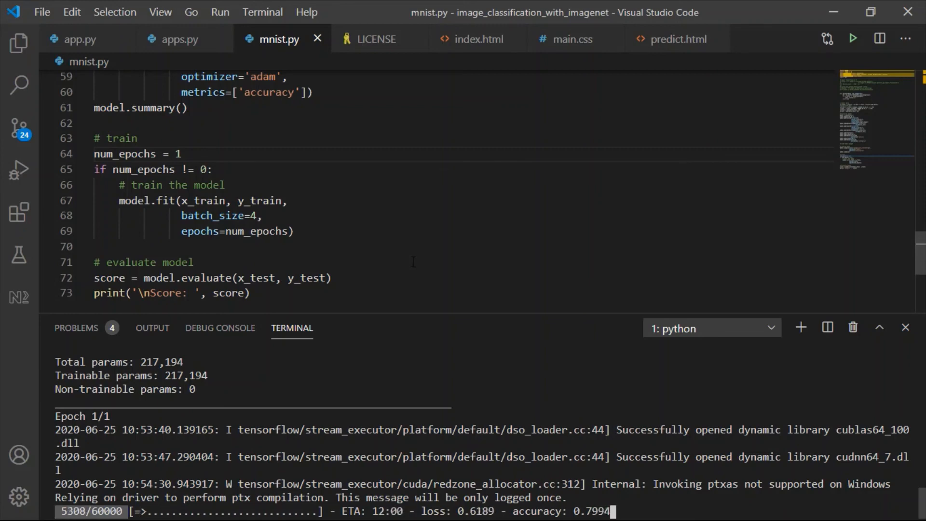
pyautogui.click(503, 258)
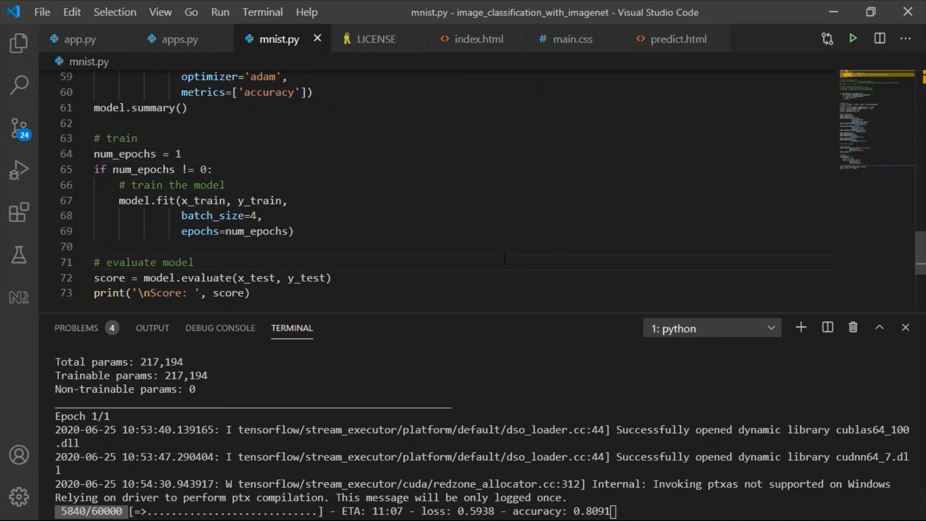